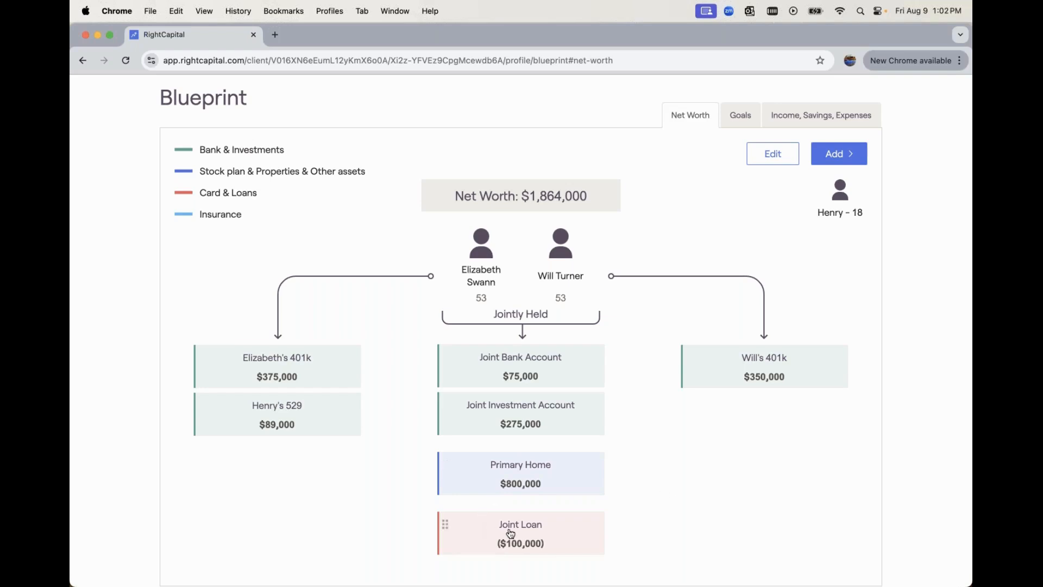
Review the Goals timeline in the Blueprint, from the first vacation and college goals through the retirement and long-term care entries.
{"action": "scroll", "coordinate": [712, 367], "scroll_direction": "up", "scroll_amount": 3}
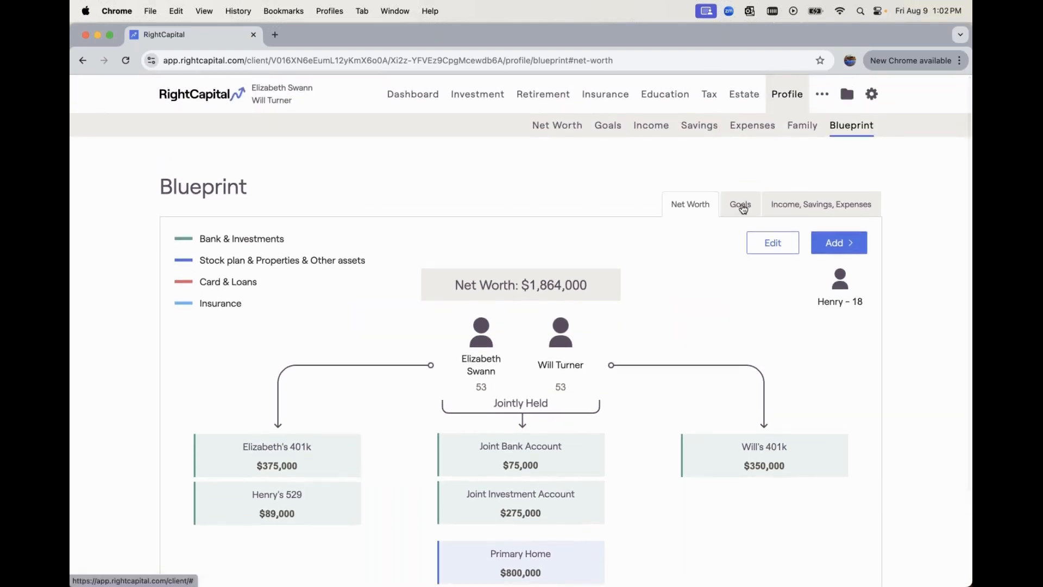
{"action": "left_click", "coordinate": [742, 206]}
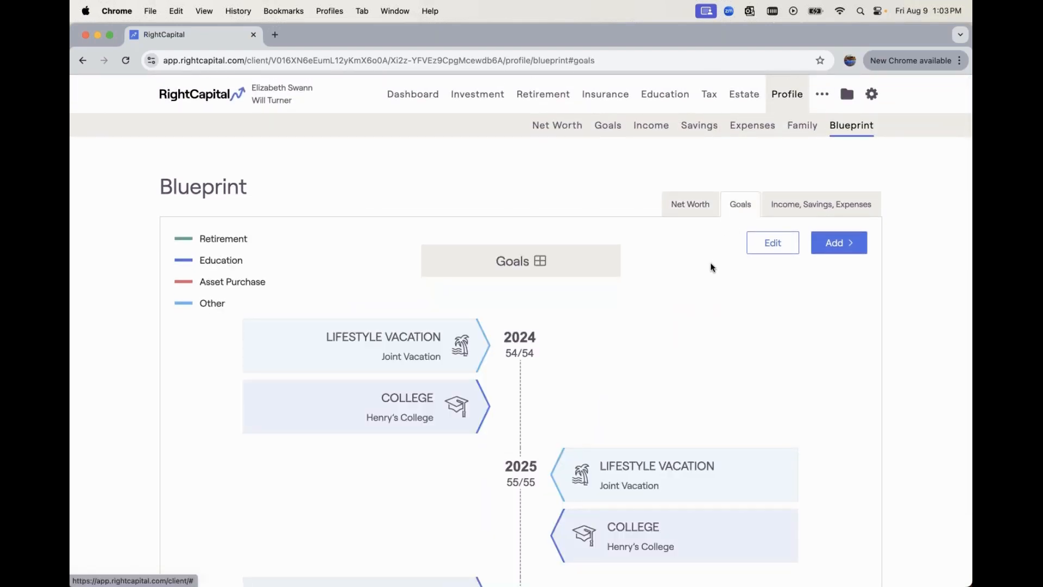
{"action": "scroll", "coordinate": [711, 267], "scroll_direction": "down", "scroll_amount": 3}
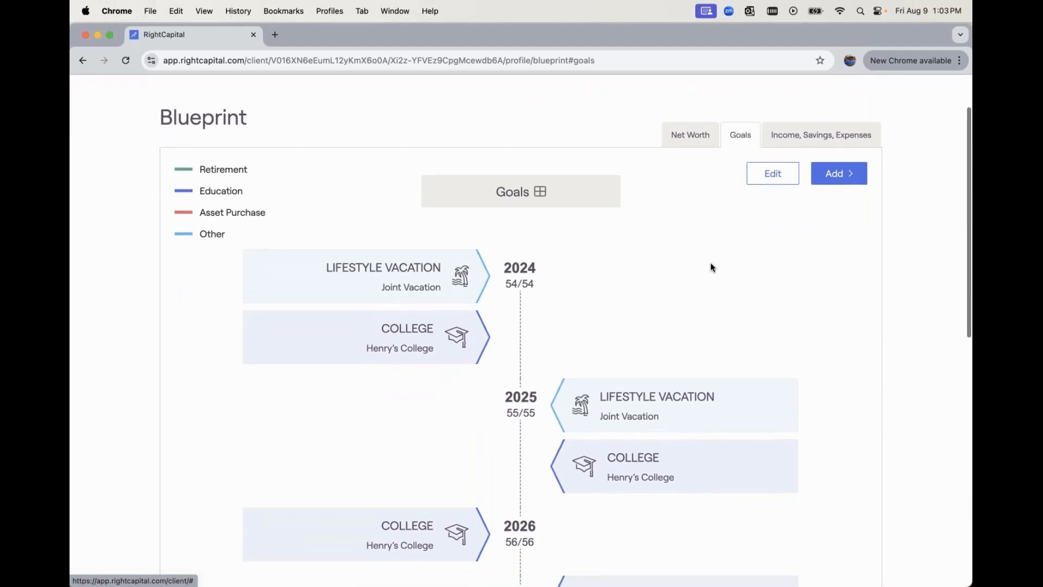
{"action": "scroll", "coordinate": [711, 268], "scroll_direction": "down", "scroll_amount": 1}
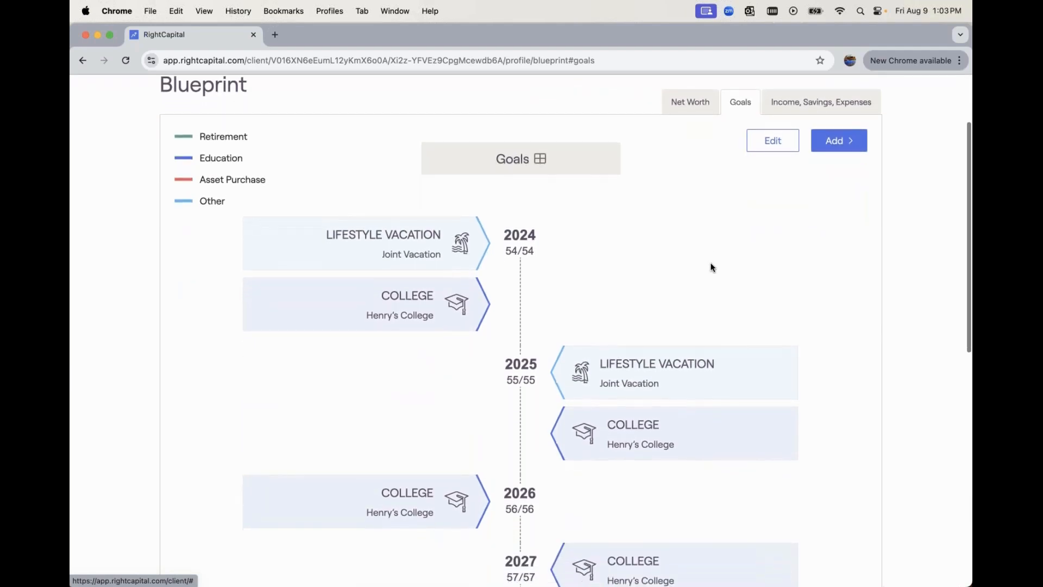
{"action": "scroll", "coordinate": [711, 267], "scroll_direction": "down", "scroll_amount": 4}
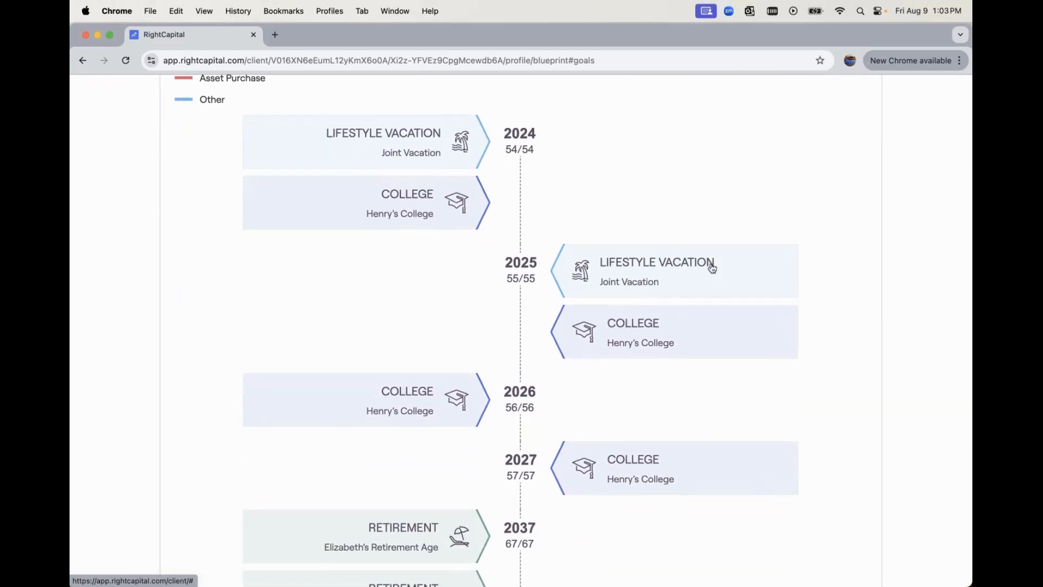
{"action": "scroll", "coordinate": [712, 267], "scroll_direction": "down", "scroll_amount": 10}
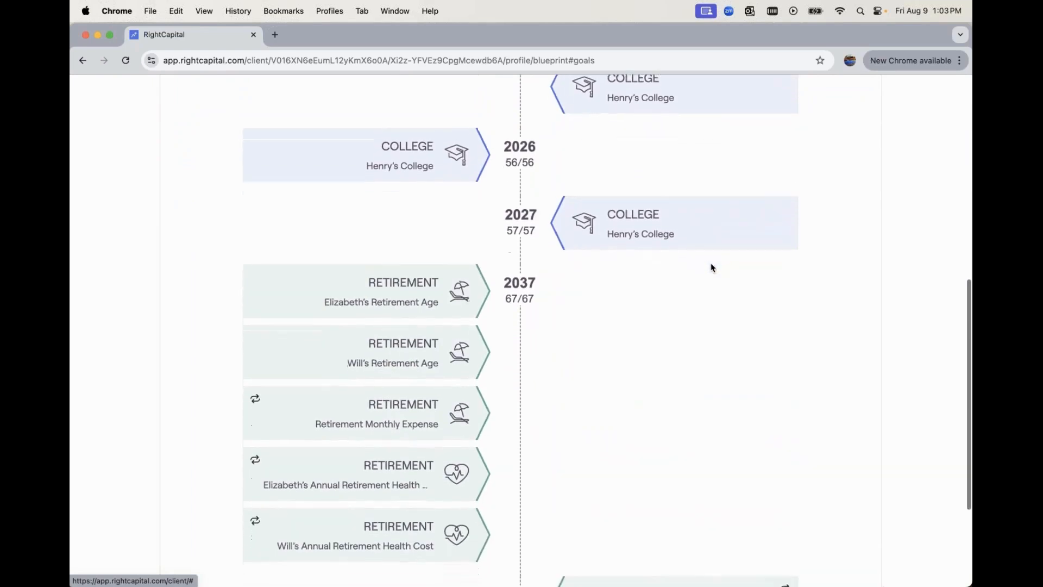
{"action": "scroll", "coordinate": [712, 267], "scroll_direction": "down", "scroll_amount": 5}
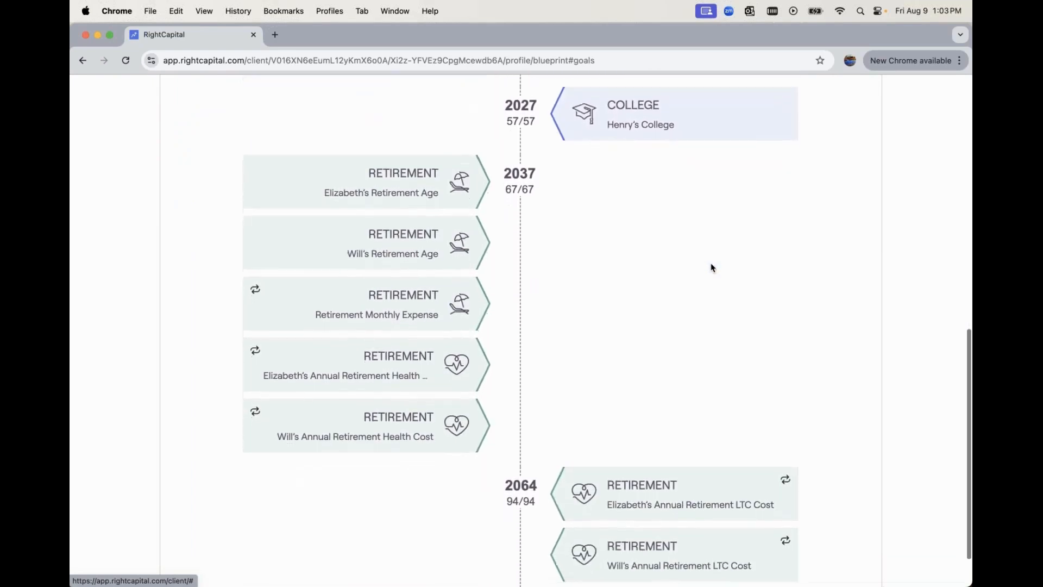
Examine the Blueprint's income, savings and expenses overview for both spouses.
{"action": "scroll", "coordinate": [711, 267], "scroll_direction": "up", "scroll_amount": 10}
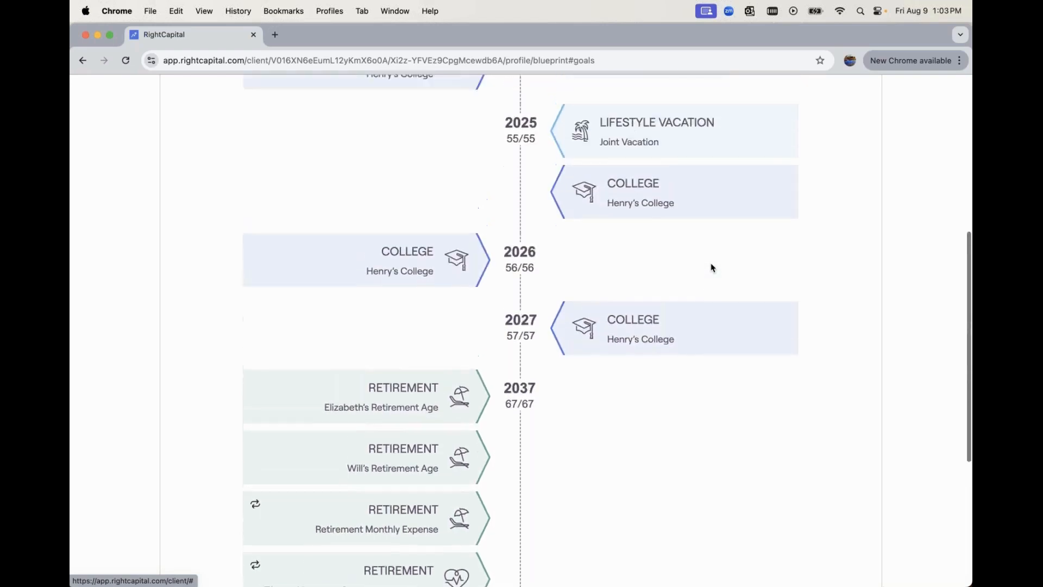
{"action": "scroll", "coordinate": [711, 267], "scroll_direction": "up", "scroll_amount": 15}
{"action": "left_click", "coordinate": [789, 207]}
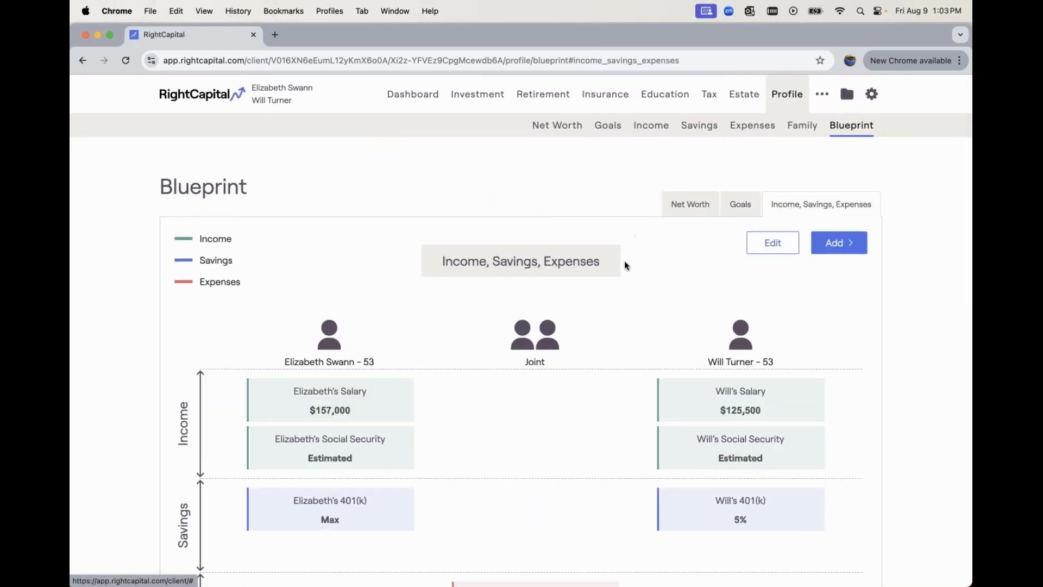
{"action": "scroll", "coordinate": [628, 273], "scroll_direction": "down", "scroll_amount": 5}
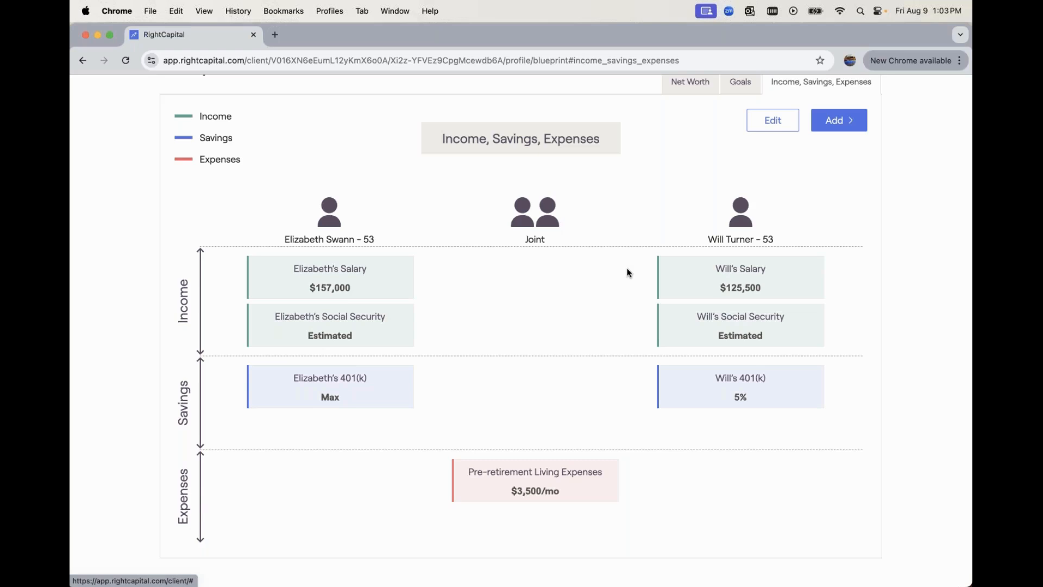
In the retirement analysis, set the proposed asset allocation to Growth and recalculate the proposed plan.
{"action": "scroll", "coordinate": [629, 273], "scroll_direction": "up", "scroll_amount": 3}
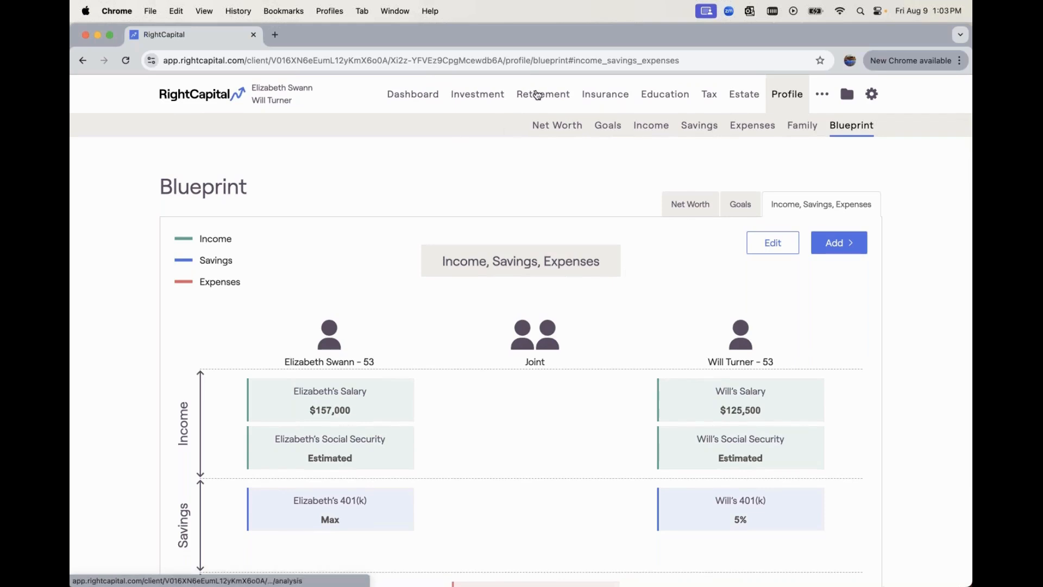
{"action": "left_click", "coordinate": [538, 95]}
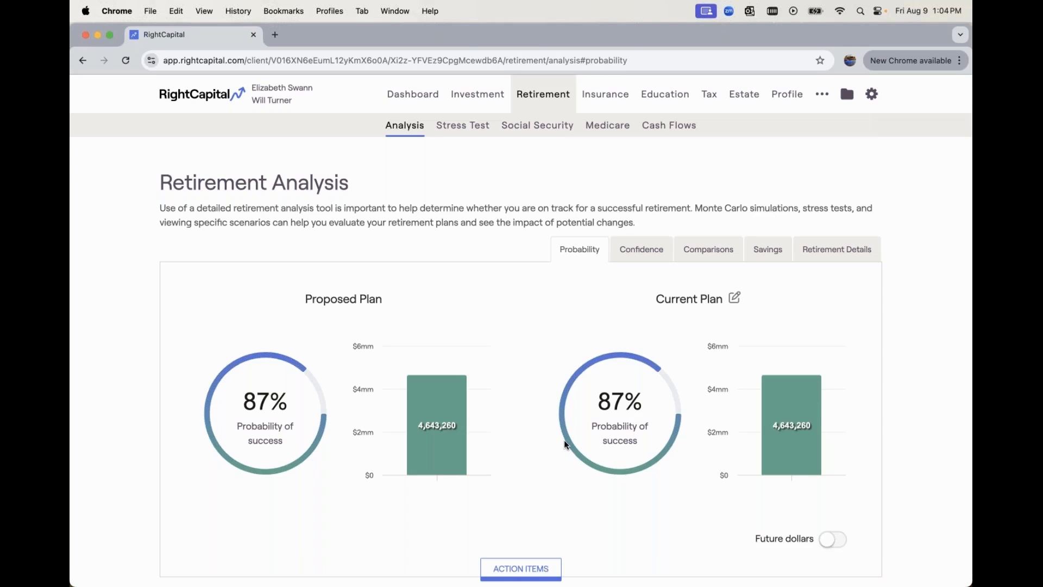
{"action": "scroll", "coordinate": [544, 570], "scroll_direction": "down", "scroll_amount": 3}
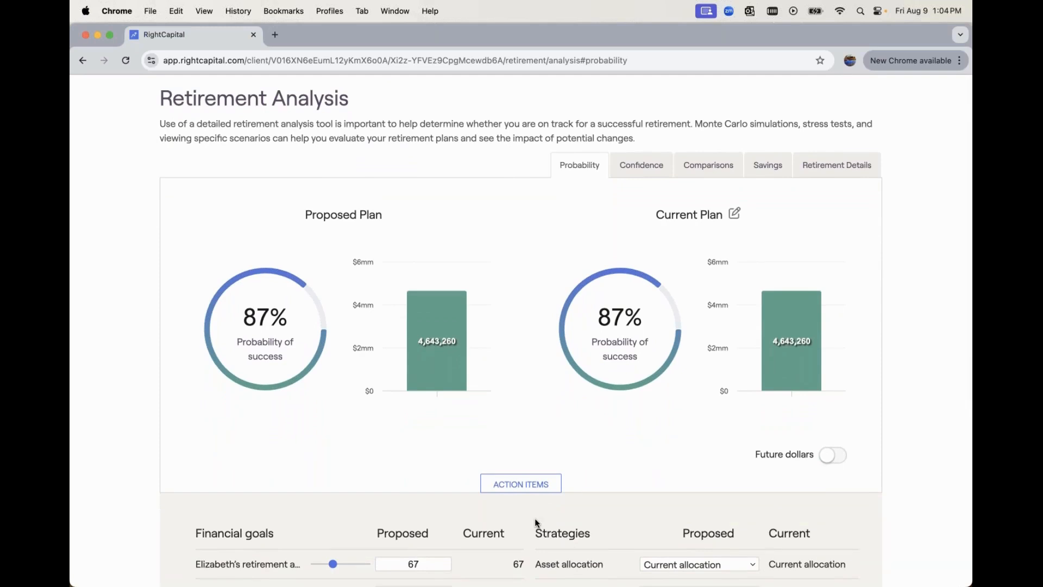
{"action": "scroll", "coordinate": [535, 519], "scroll_direction": "down", "scroll_amount": 2}
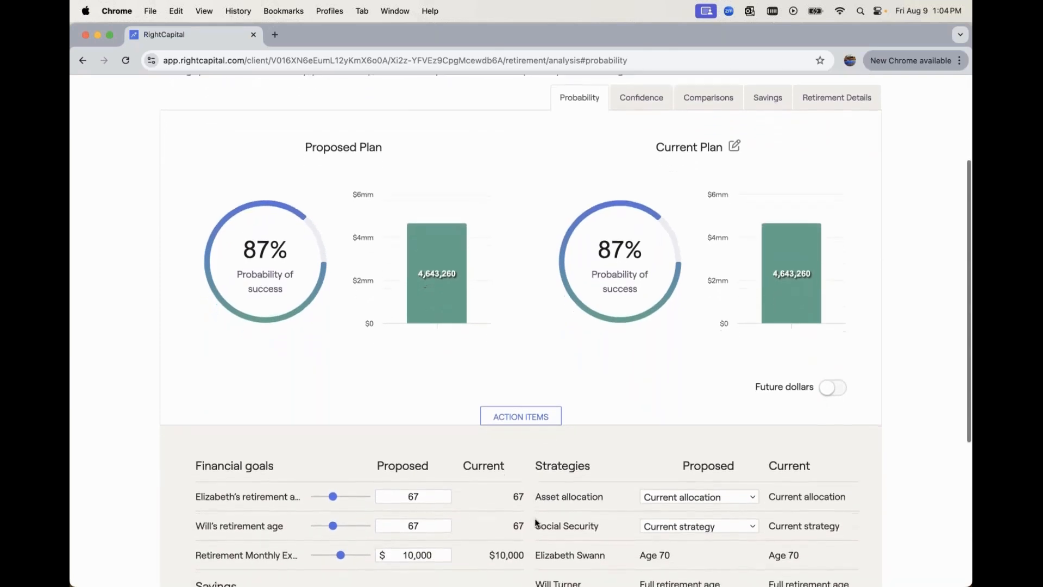
{"action": "scroll", "coordinate": [535, 521], "scroll_direction": "down", "scroll_amount": 4}
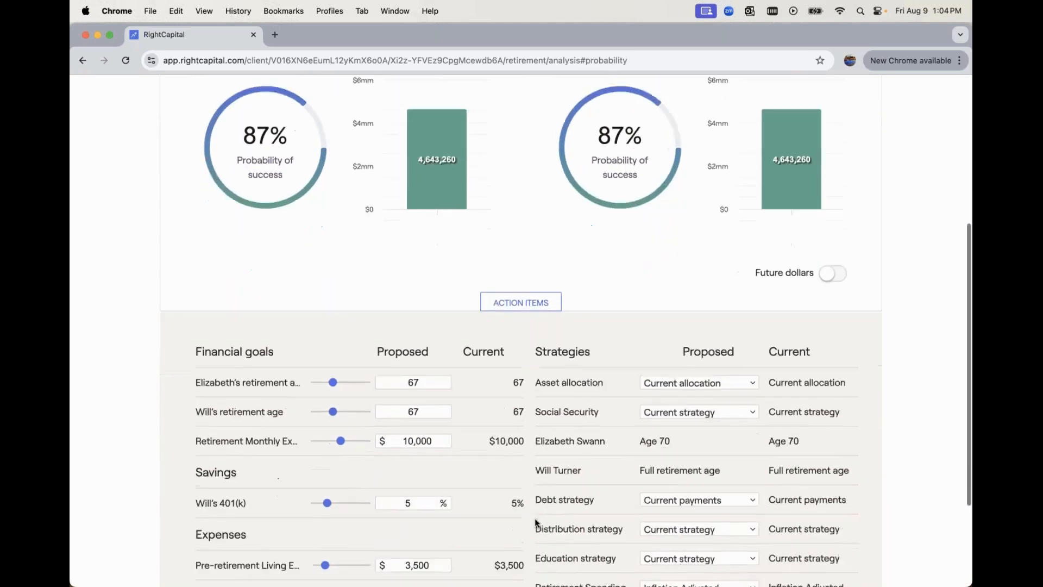
{"action": "scroll", "coordinate": [535, 519], "scroll_direction": "down", "scroll_amount": 2}
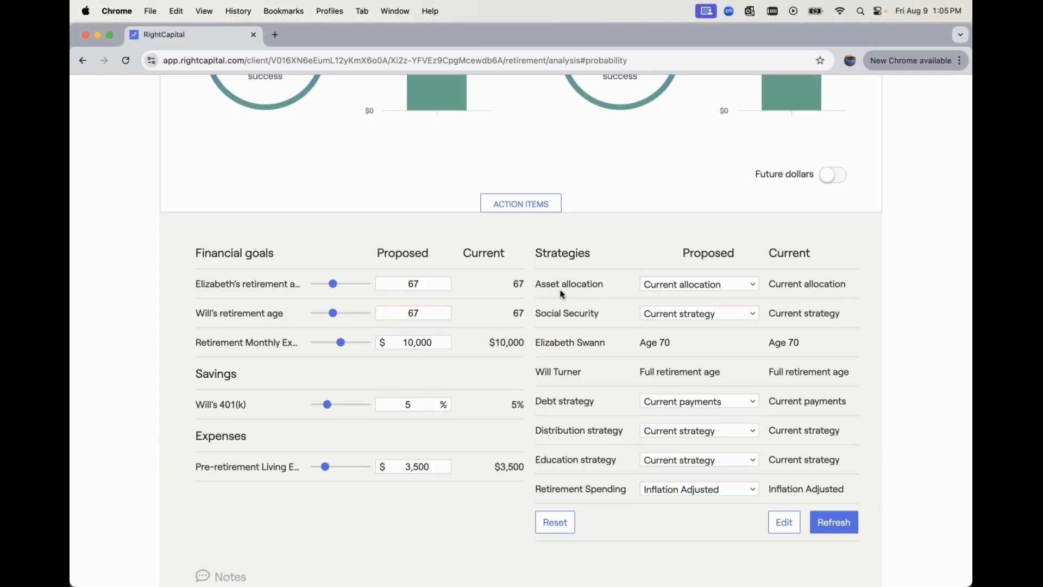
{"action": "left_click", "coordinate": [725, 289]}
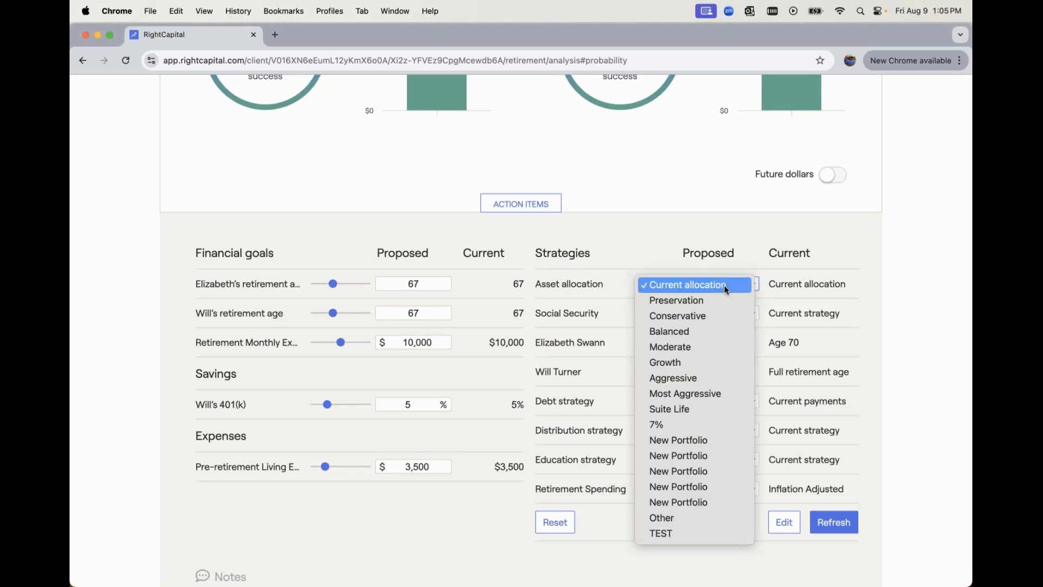
{"action": "left_click", "coordinate": [702, 362]}
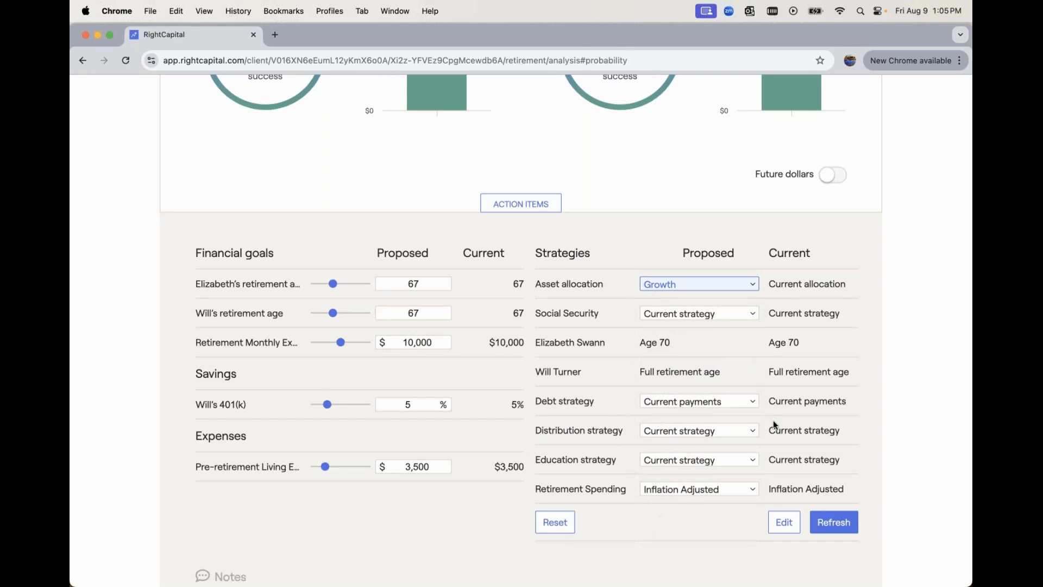
{"action": "left_click", "coordinate": [831, 523]}
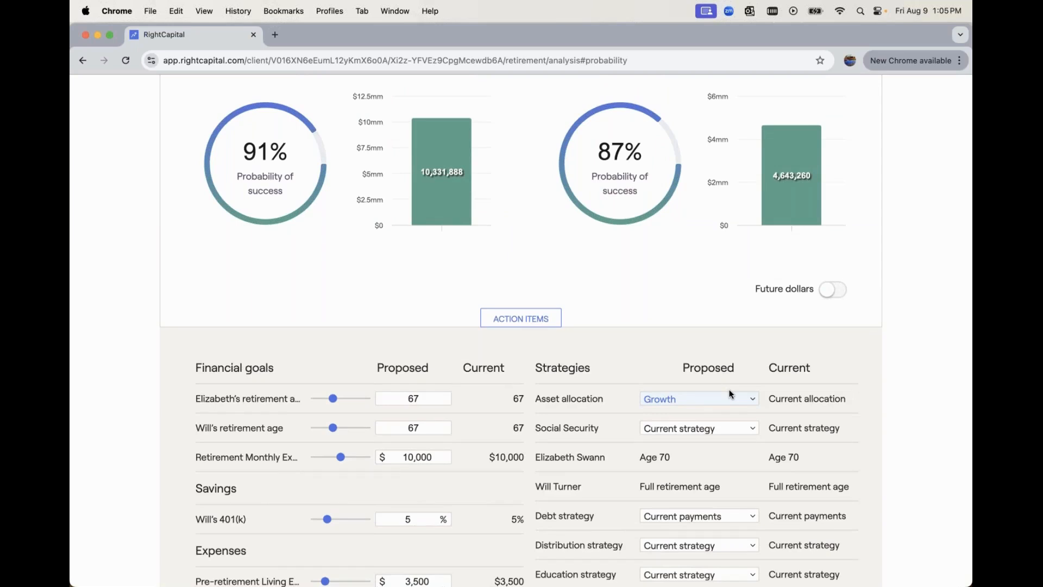
Include all income items and the first spouse's 401(k) savings among the action items, and save the selection.
{"action": "scroll", "coordinate": [731, 394], "scroll_direction": "down", "scroll_amount": 1}
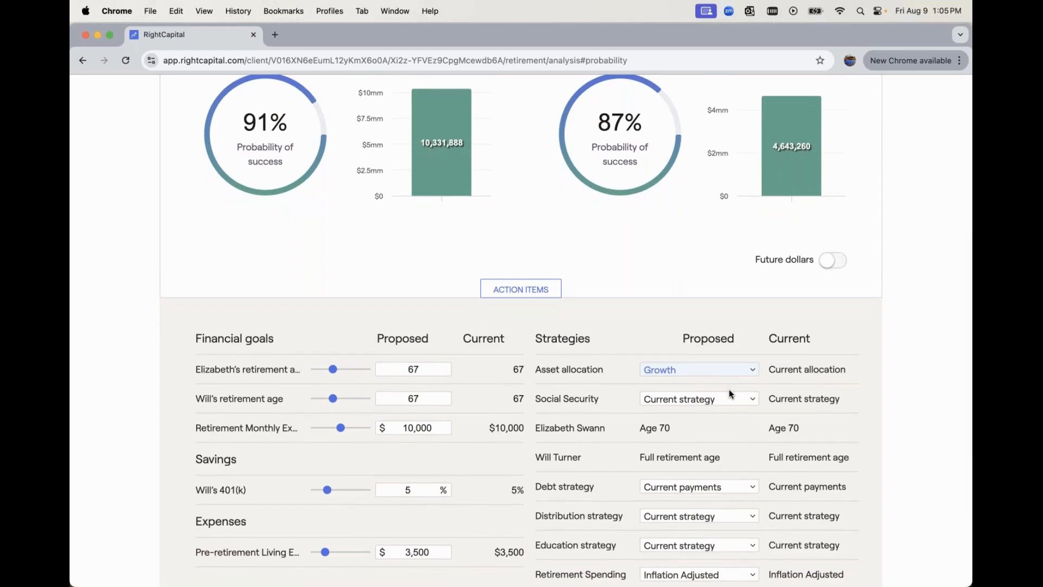
{"action": "scroll", "coordinate": [731, 394], "scroll_direction": "down", "scroll_amount": 4}
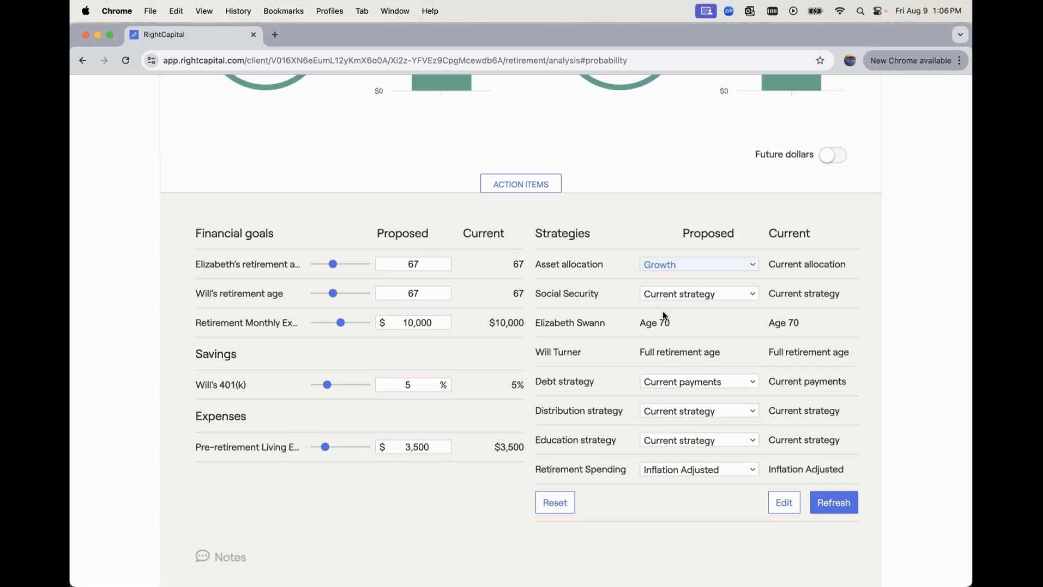
{"action": "left_click", "coordinate": [782, 503]}
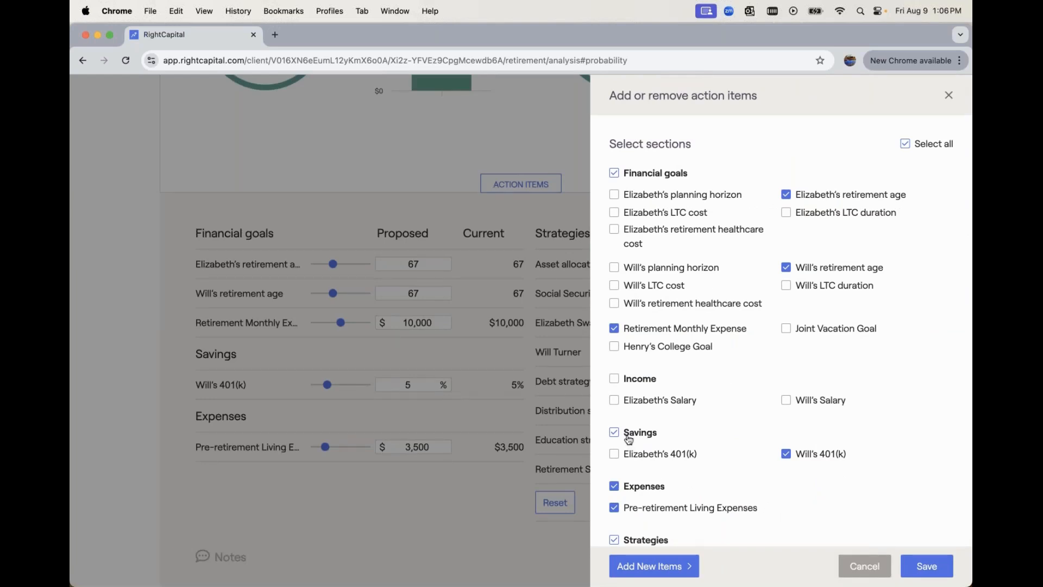
{"action": "left_click", "coordinate": [623, 456]}
{"action": "left_click", "coordinate": [639, 382]}
{"action": "left_click", "coordinate": [912, 571]}
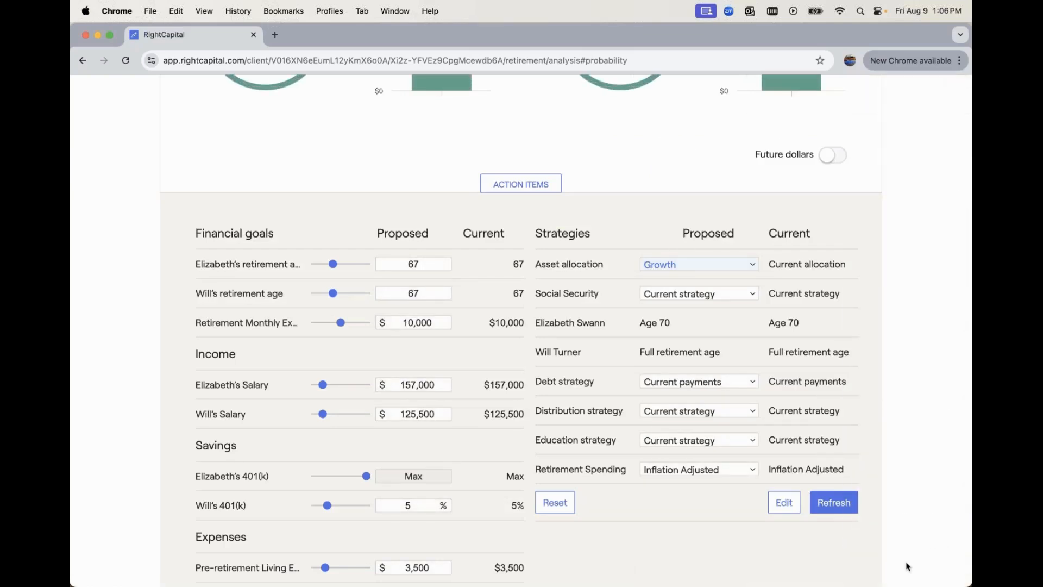
Raise the proposed contribution of the second spouse's 401(k) to Max and recalculate the proposed plan.
{"action": "scroll", "coordinate": [389, 393], "scroll_direction": "down", "scroll_amount": 2}
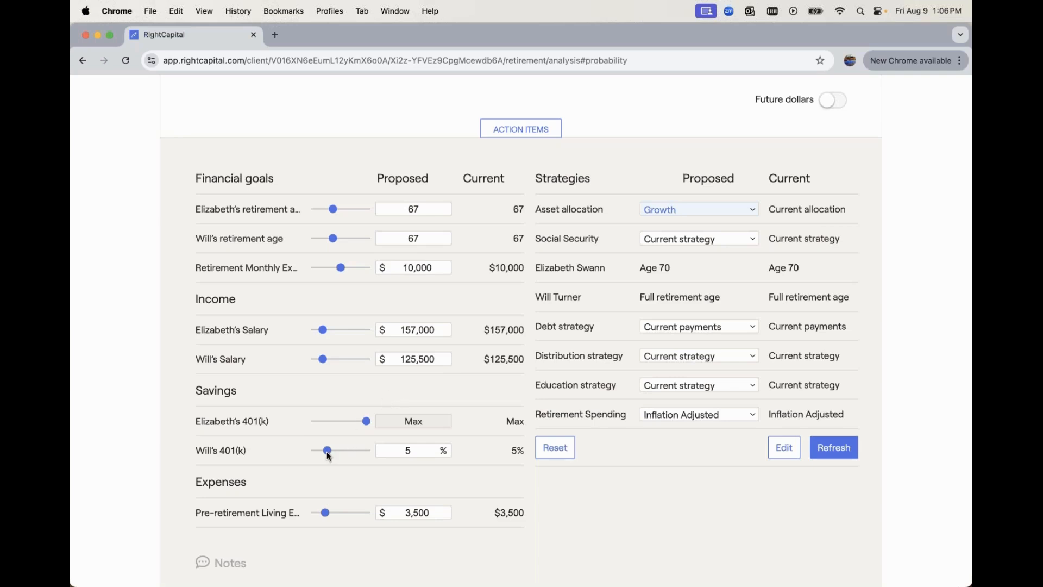
{"action": "left_click_drag", "start_coordinate": [327, 451], "coordinate": [370, 454]}
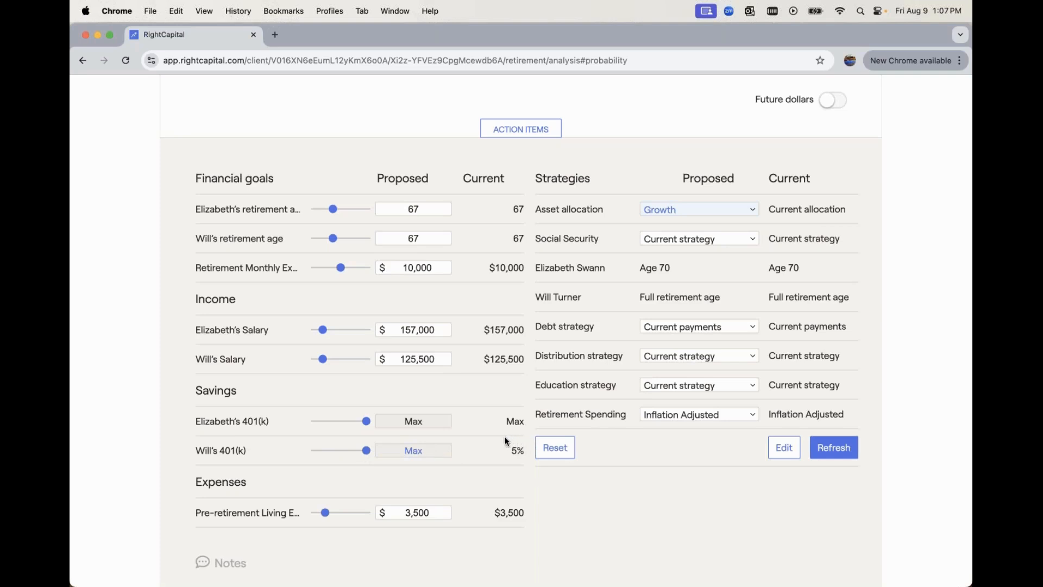
{"action": "left_click", "coordinate": [833, 447]}
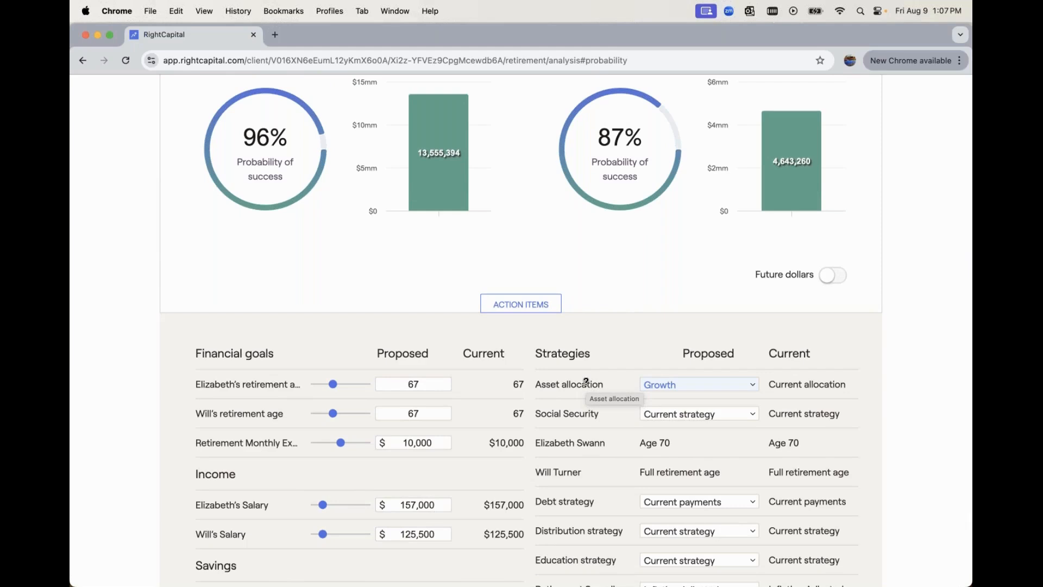
Add a new Taxable savings item to the retirement plan's action items.
{"action": "scroll", "coordinate": [586, 382], "scroll_direction": "down", "scroll_amount": 5}
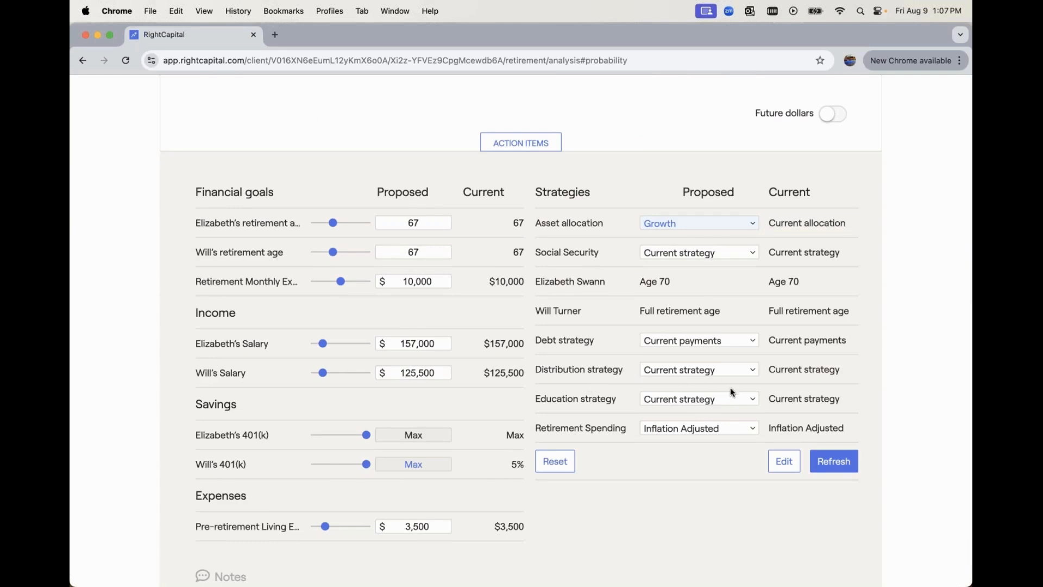
{"action": "left_click", "coordinate": [782, 462]}
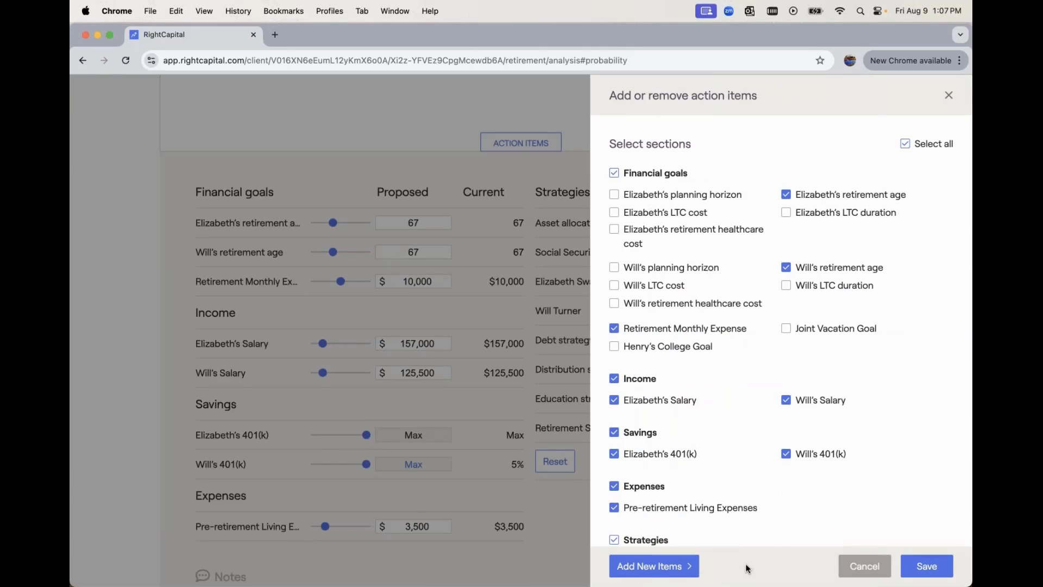
{"action": "left_click", "coordinate": [631, 575]}
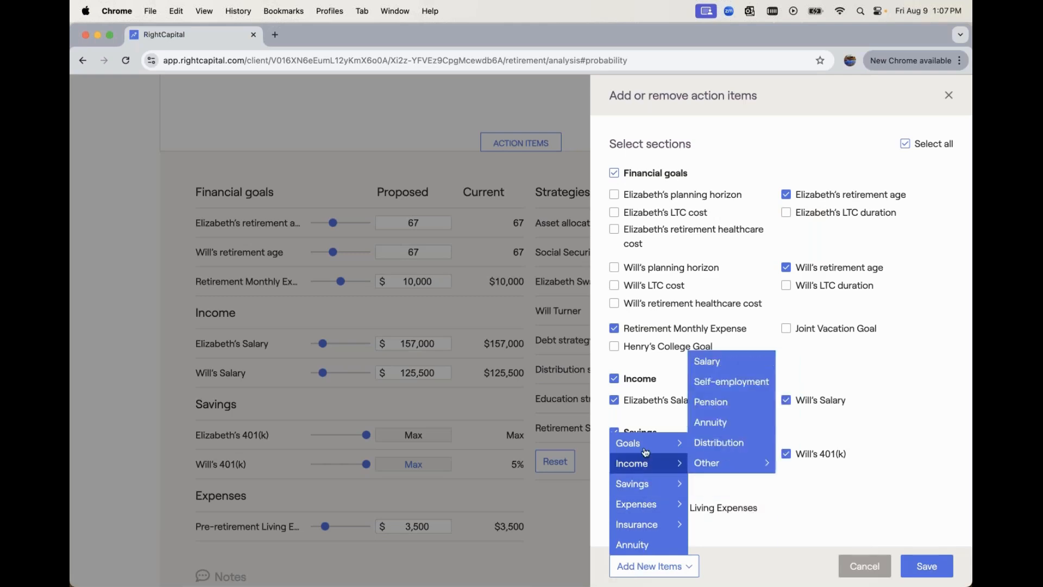
{"action": "mouse_move", "coordinate": [643, 448]}
{"action": "mouse_move", "coordinate": [639, 507]}
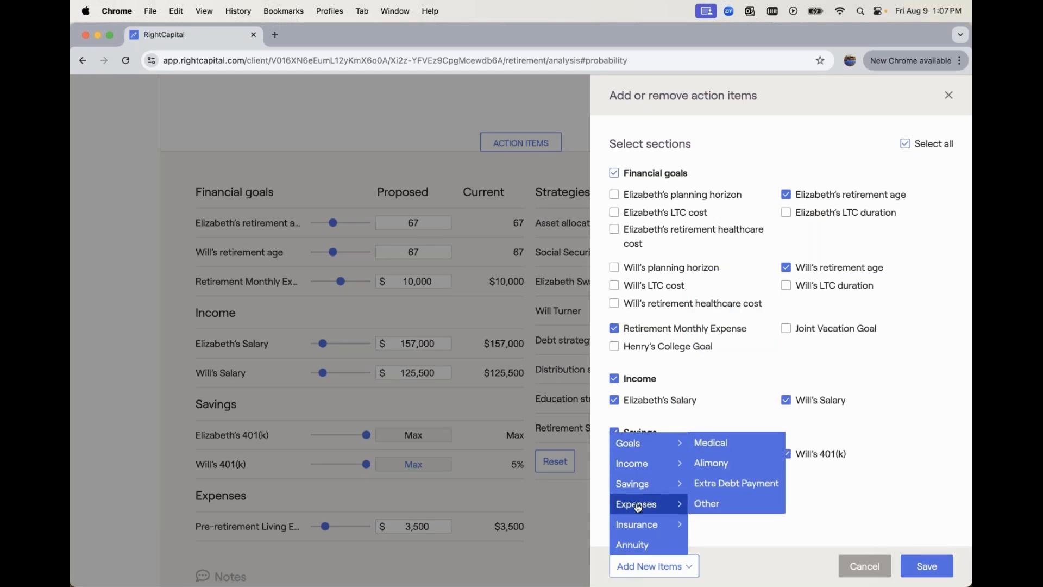
{"action": "mouse_move", "coordinate": [641, 525]}
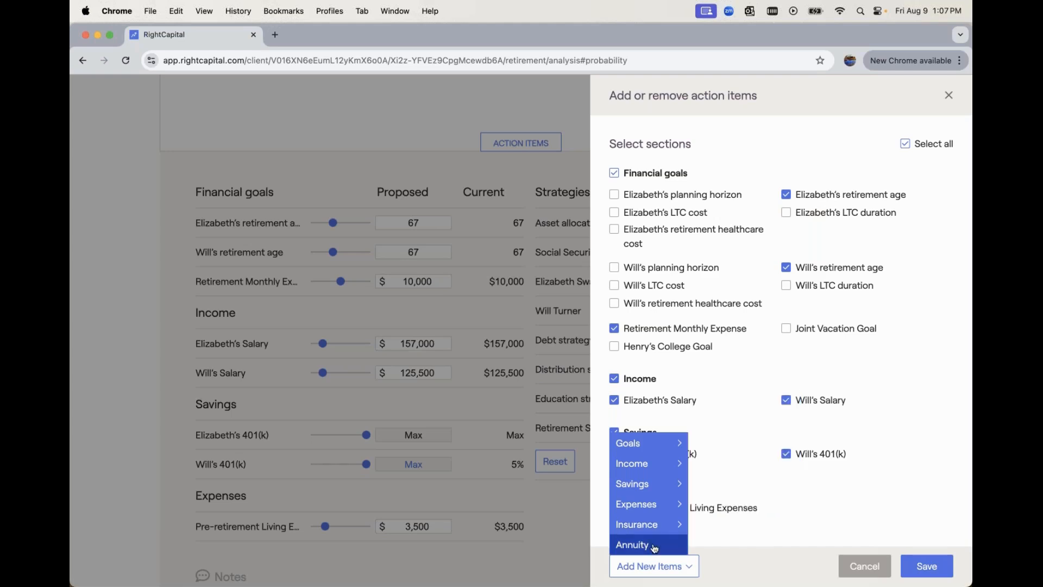
{"action": "mouse_move", "coordinate": [660, 493]}
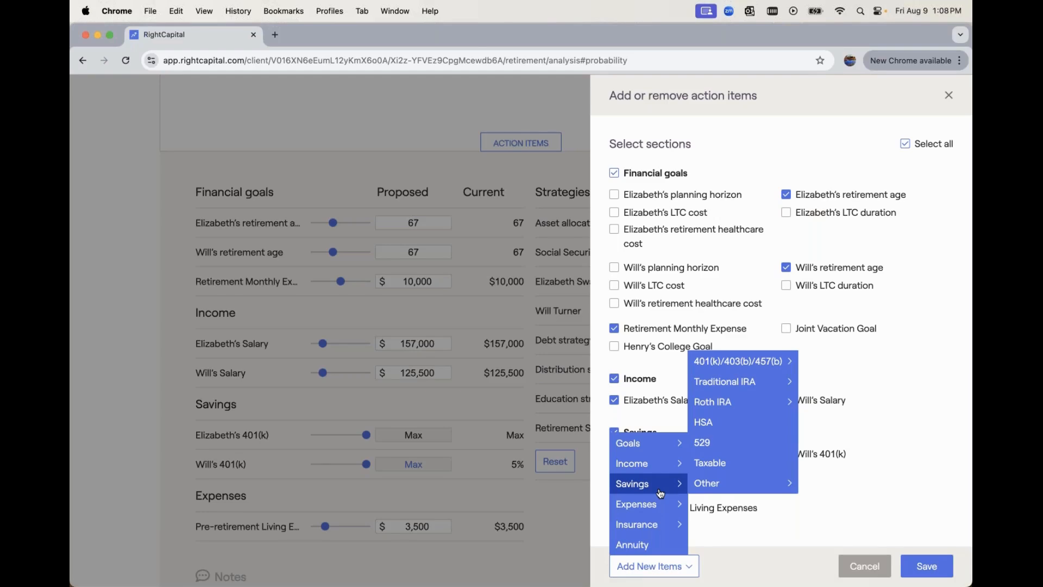
{"action": "mouse_move", "coordinate": [719, 485]}
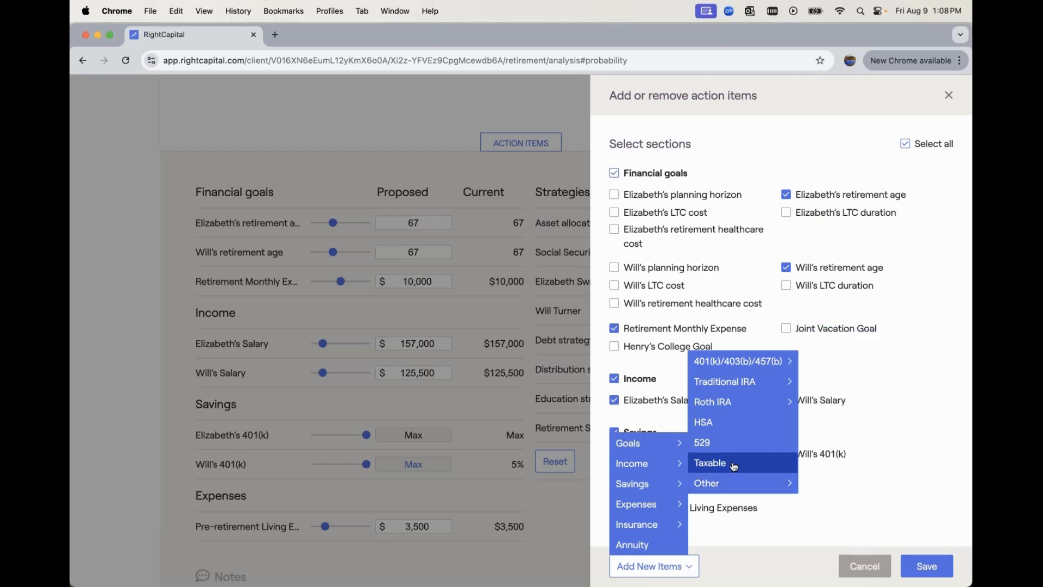
{"action": "left_click", "coordinate": [734, 464]}
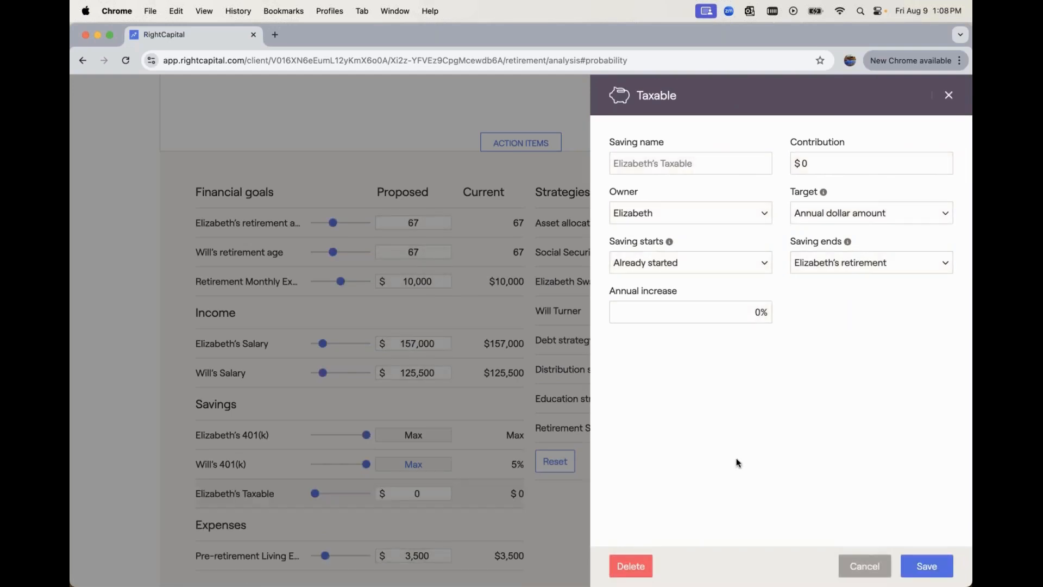
Set the taxable saving's contribution to $10,000 with Joint ownership, keeping the target as an annual dollar amount.
{"action": "left_click", "coordinate": [819, 168]}
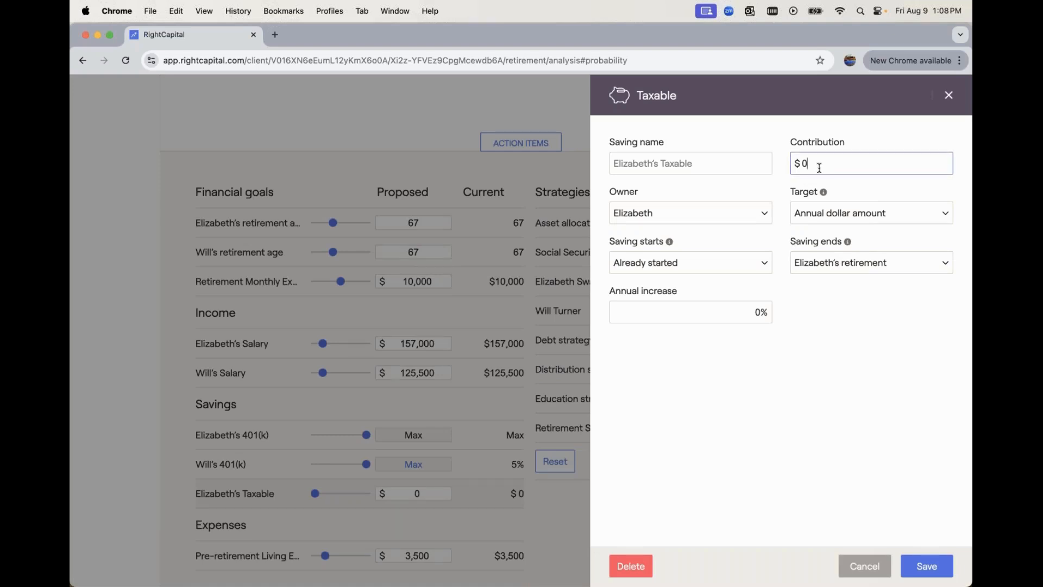
{"action": "key", "text": "BackSpace"}
{"action": "type", "text": "10000"}
{"action": "left_click", "coordinate": [701, 216]}
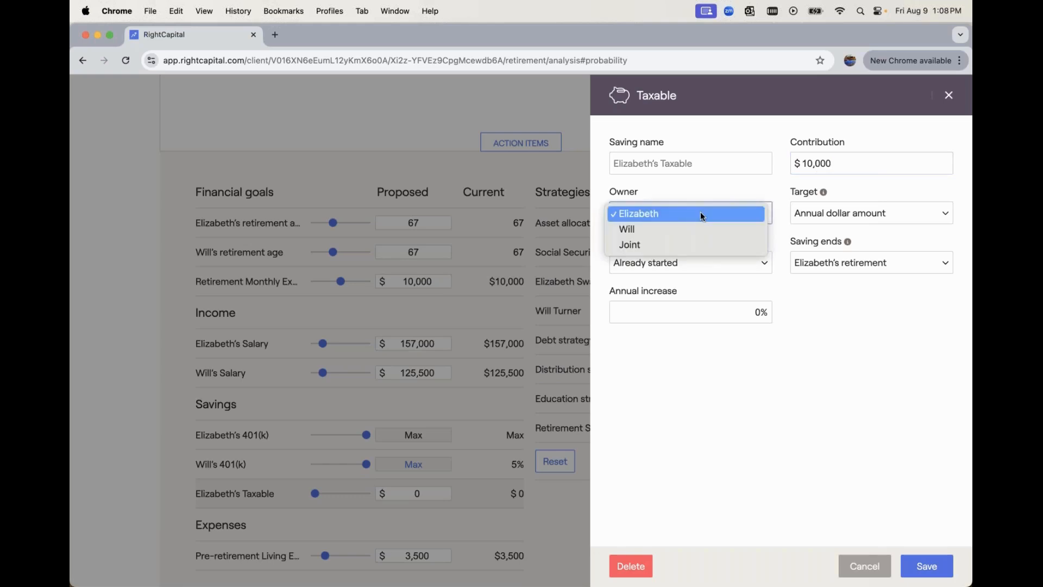
{"action": "left_click", "coordinate": [676, 244]}
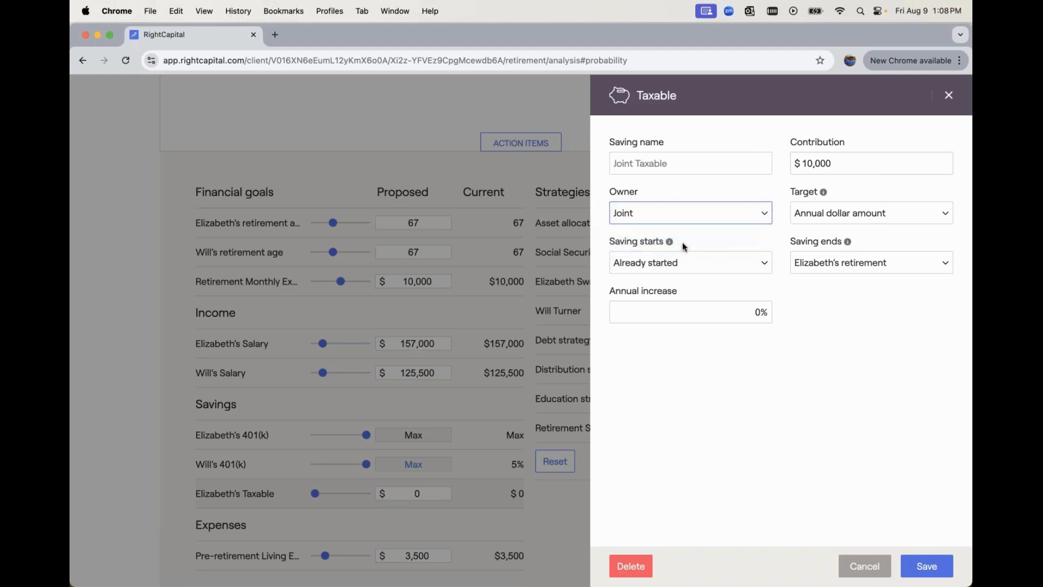
{"action": "left_click", "coordinate": [824, 219]}
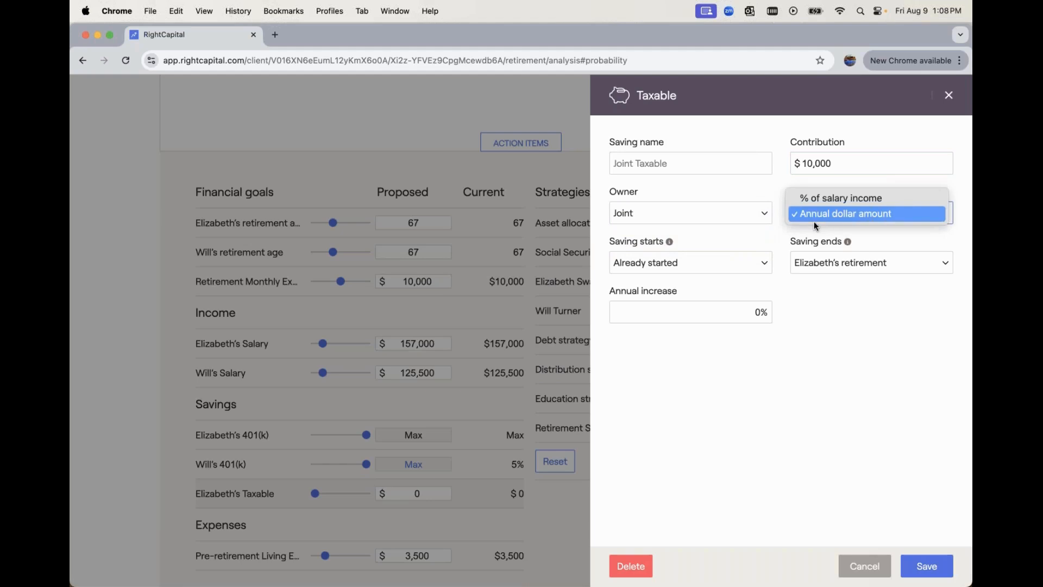
{"action": "left_click", "coordinate": [756, 224]}
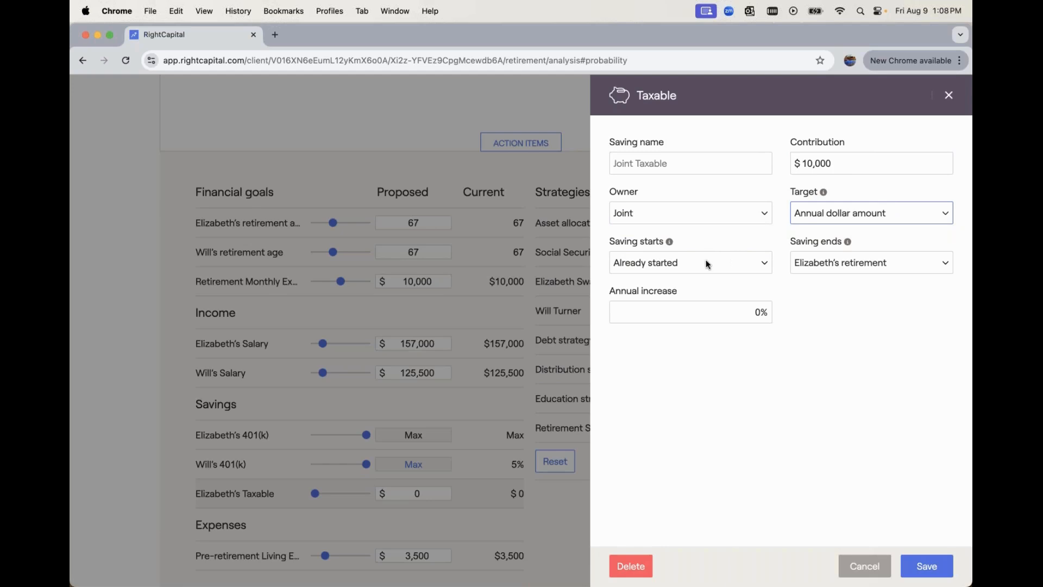
Set the taxable saving to start in calendar year 2024.
{"action": "left_click", "coordinate": [690, 263]}
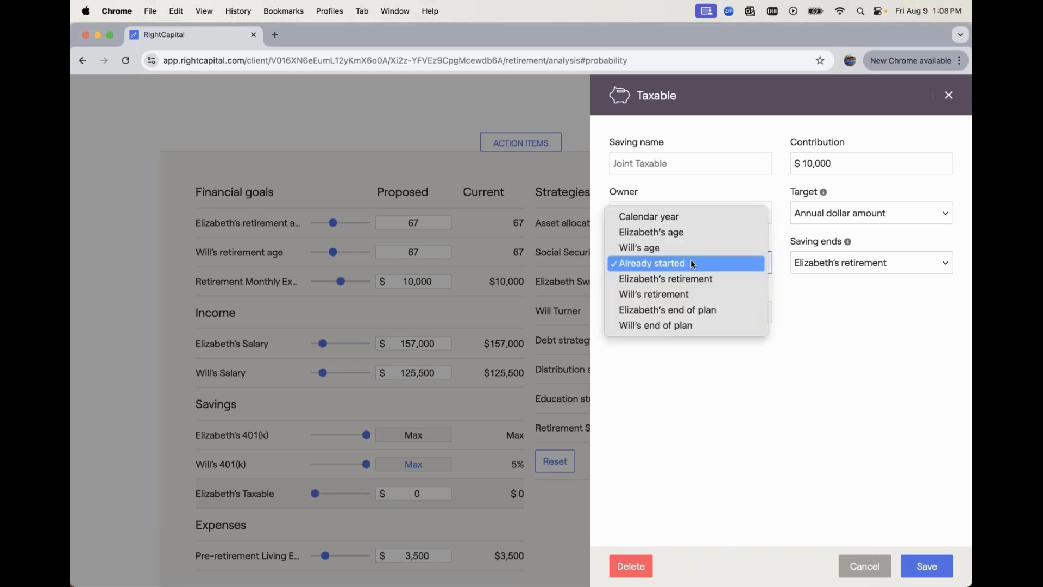
{"action": "key", "text": "Escape"}
{"action": "left_click", "coordinate": [709, 220]}
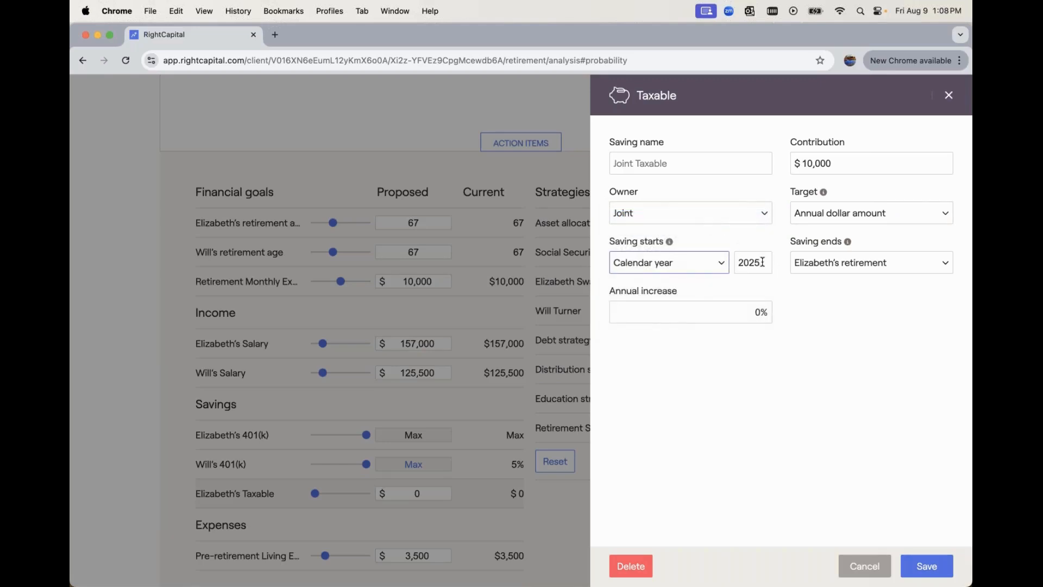
{"action": "left_click", "coordinate": [762, 261]}
{"action": "key", "text": "BackSpace"}
{"action": "type", "text": "4"}
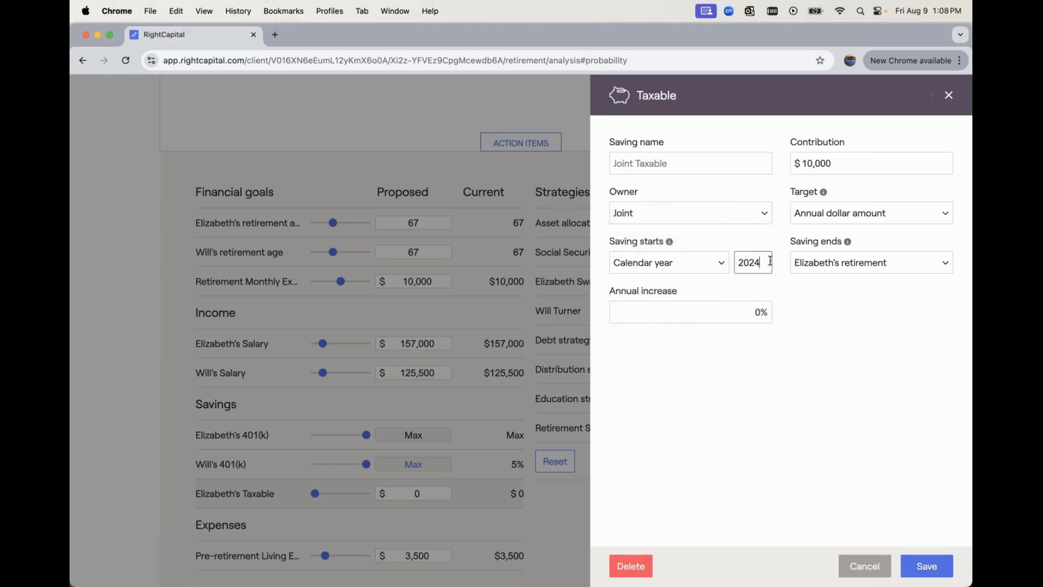
Set the taxable saving to end after 4 years and save the item.
{"action": "left_click", "coordinate": [839, 264]}
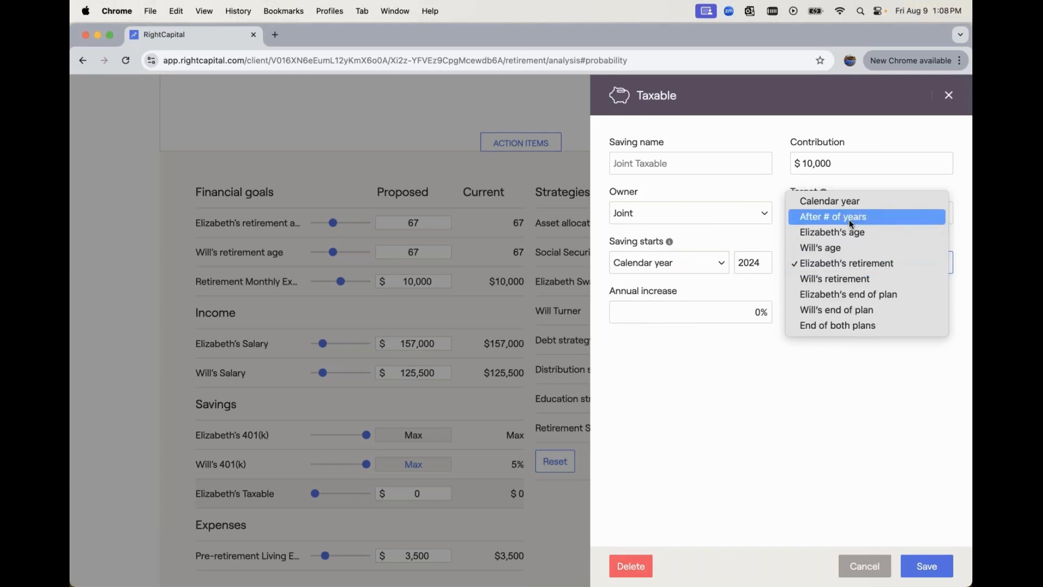
{"action": "left_click", "coordinate": [851, 217]}
{"action": "left_click", "coordinate": [926, 262]}
{"action": "type", "text": "4"}
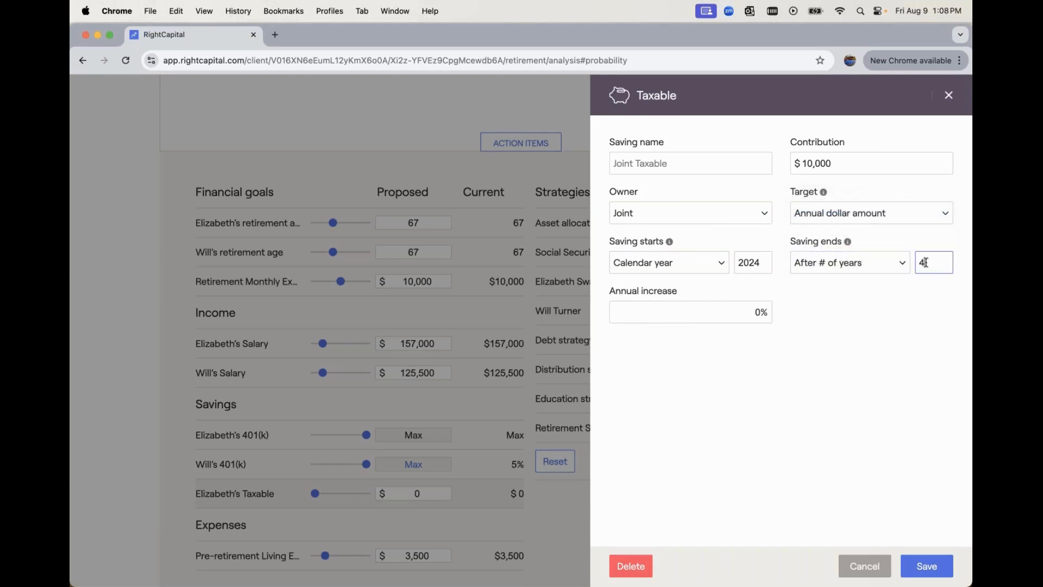
{"action": "left_click", "coordinate": [924, 566]}
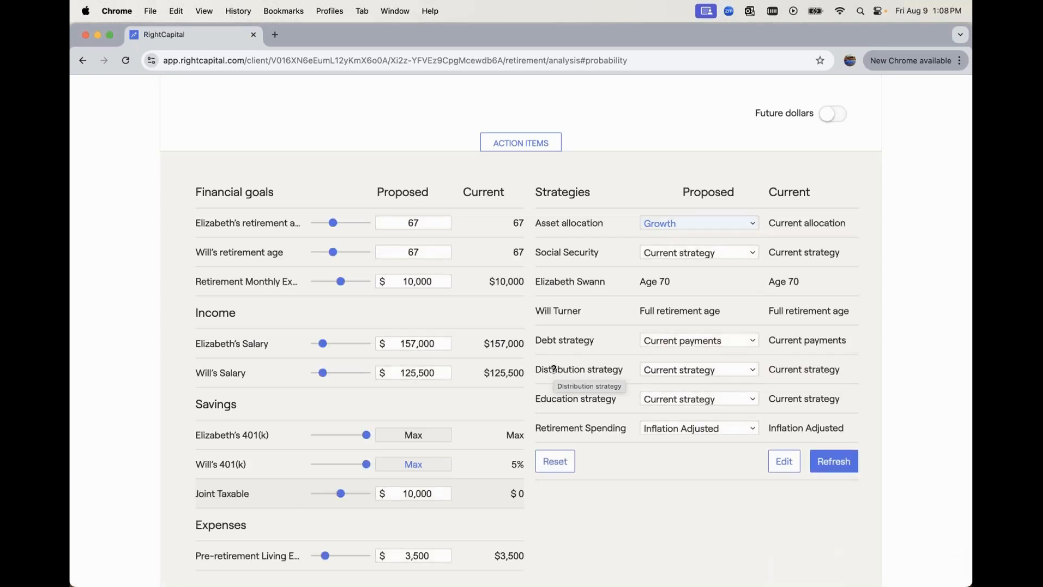
Examine the action items and compare the probability of success of the proposed and current plans.
{"action": "scroll", "coordinate": [553, 370], "scroll_direction": "up", "scroll_amount": 3}
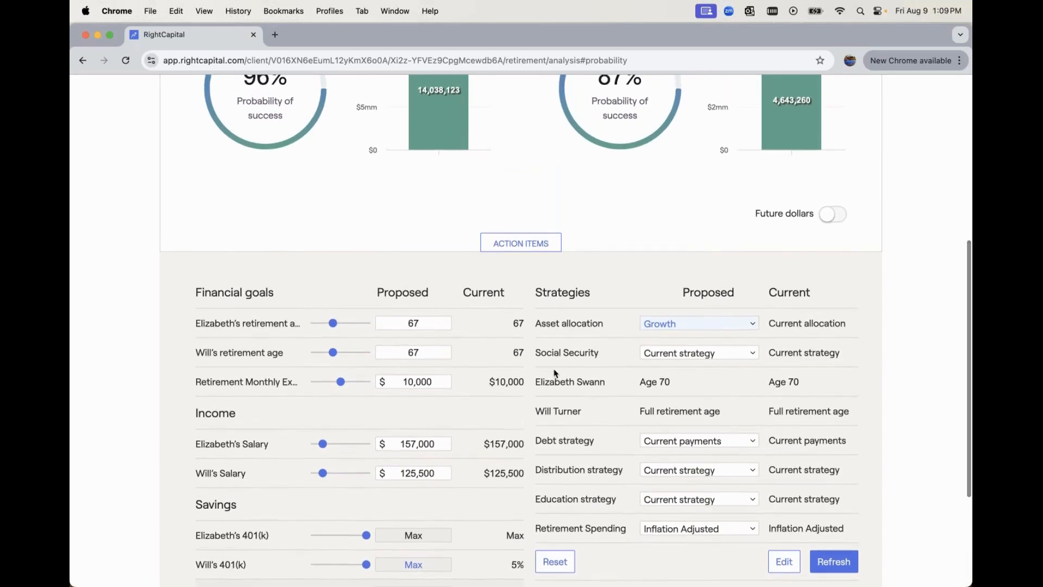
{"action": "scroll", "coordinate": [554, 371], "scroll_direction": "down", "scroll_amount": 2}
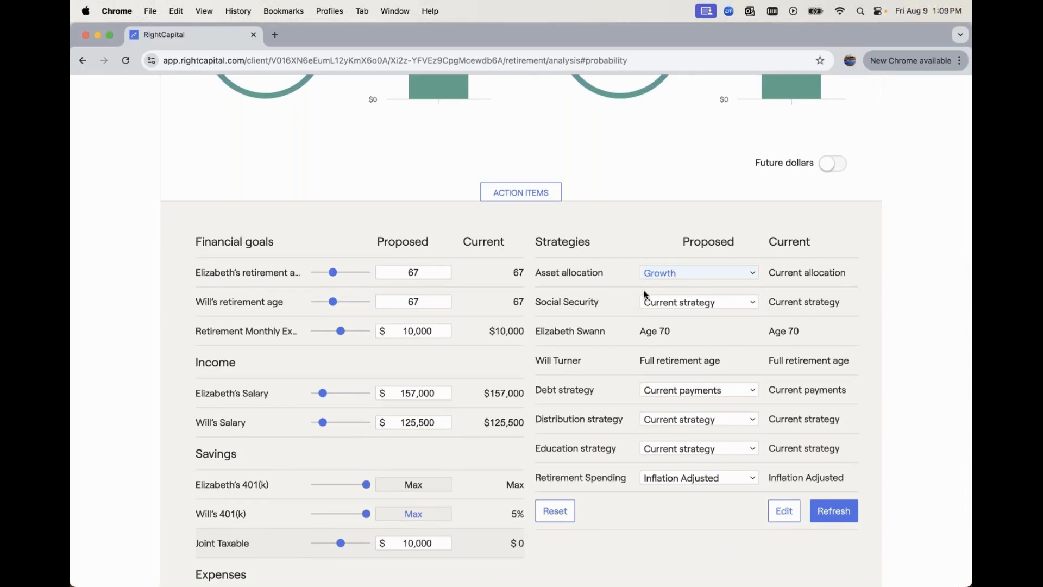
{"action": "scroll", "coordinate": [643, 288], "scroll_direction": "down", "scroll_amount": 5}
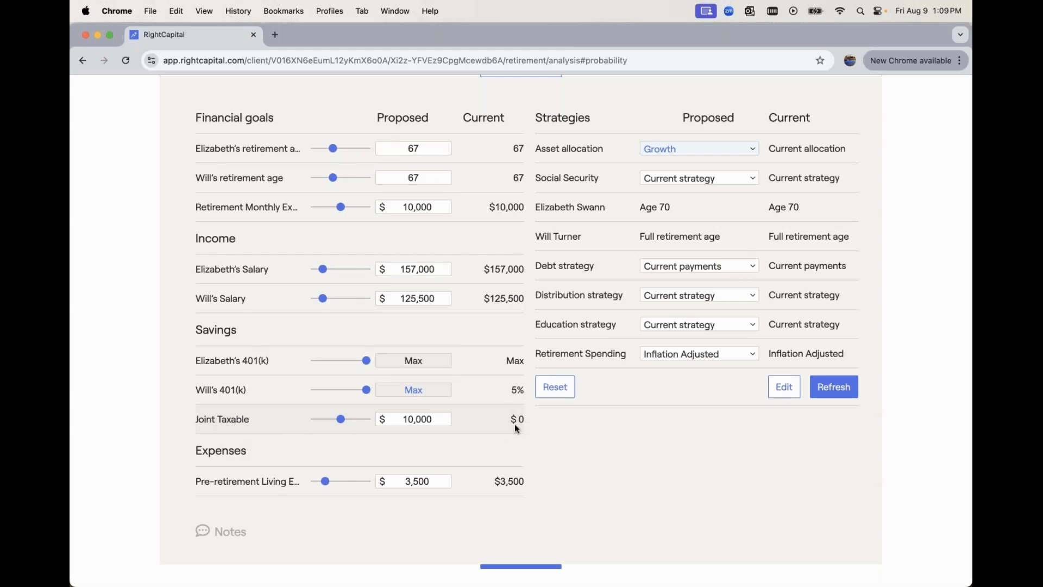
{"action": "scroll", "coordinate": [514, 424], "scroll_direction": "up", "scroll_amount": 5}
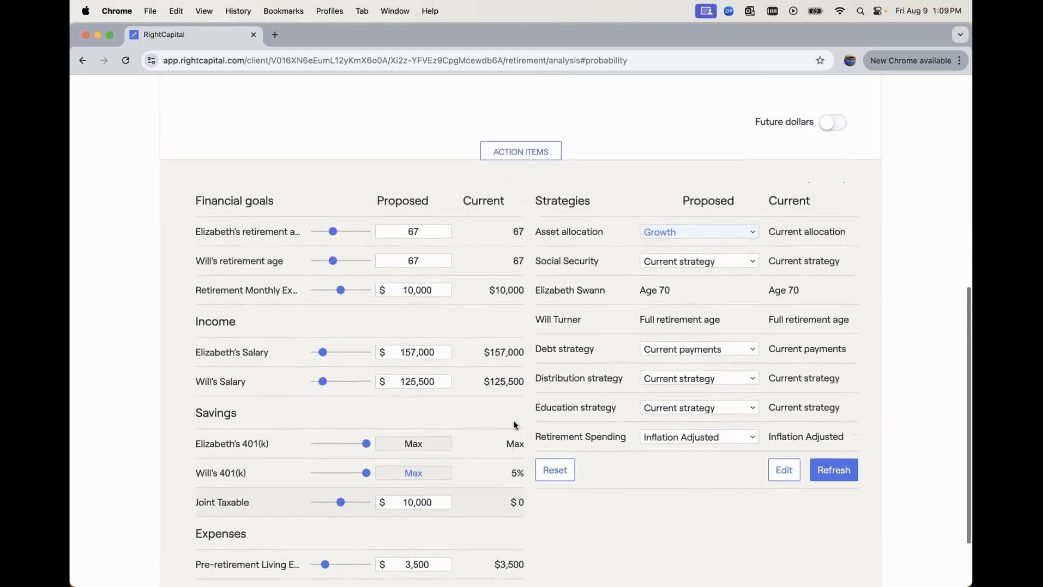
{"action": "scroll", "coordinate": [513, 424], "scroll_direction": "up", "scroll_amount": 2}
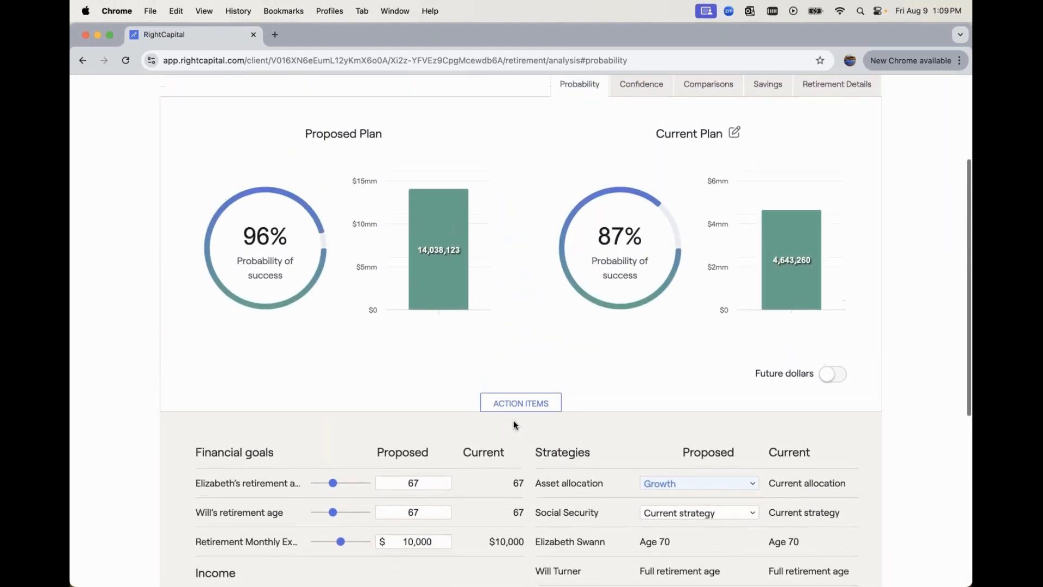
{"action": "scroll", "coordinate": [514, 420], "scroll_direction": "up", "scroll_amount": 1}
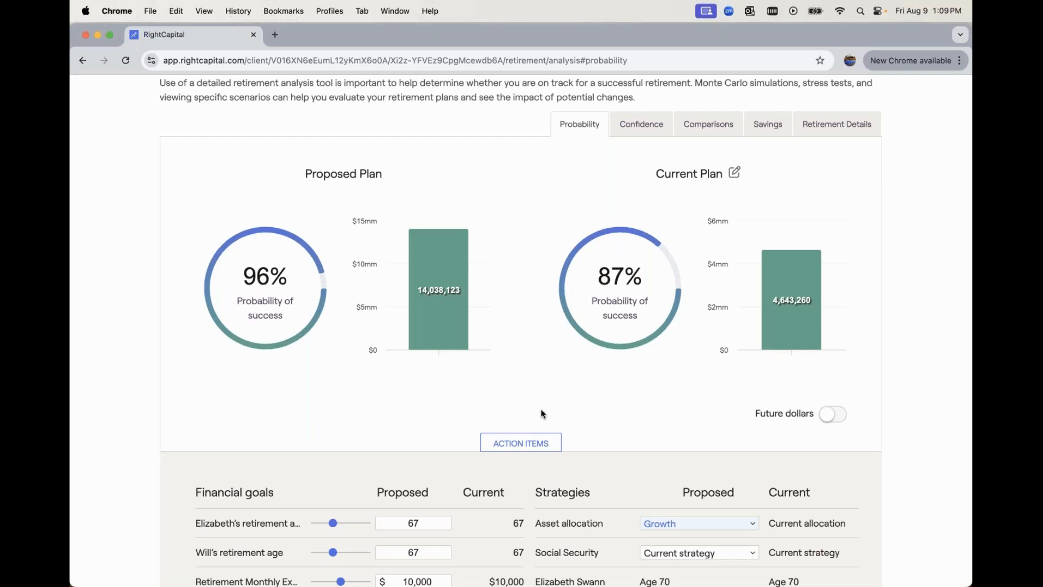
{"action": "scroll", "coordinate": [541, 414], "scroll_direction": "up", "scroll_amount": 1}
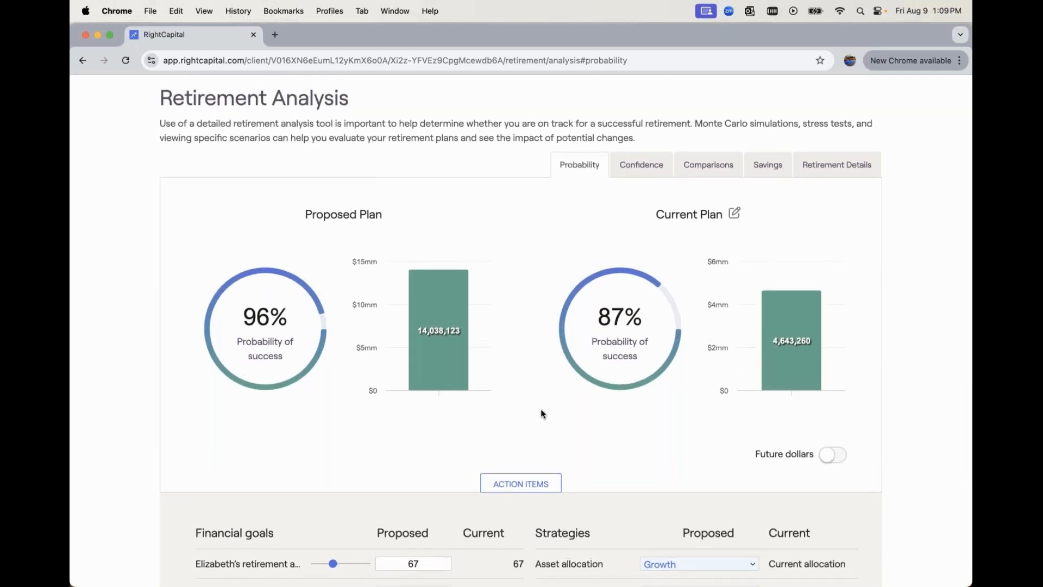
Duplicate the proposed plan, rename the copy "Retire Sooner + Downsizing" and confirm the plan list.
{"action": "left_click", "coordinate": [735, 213]}
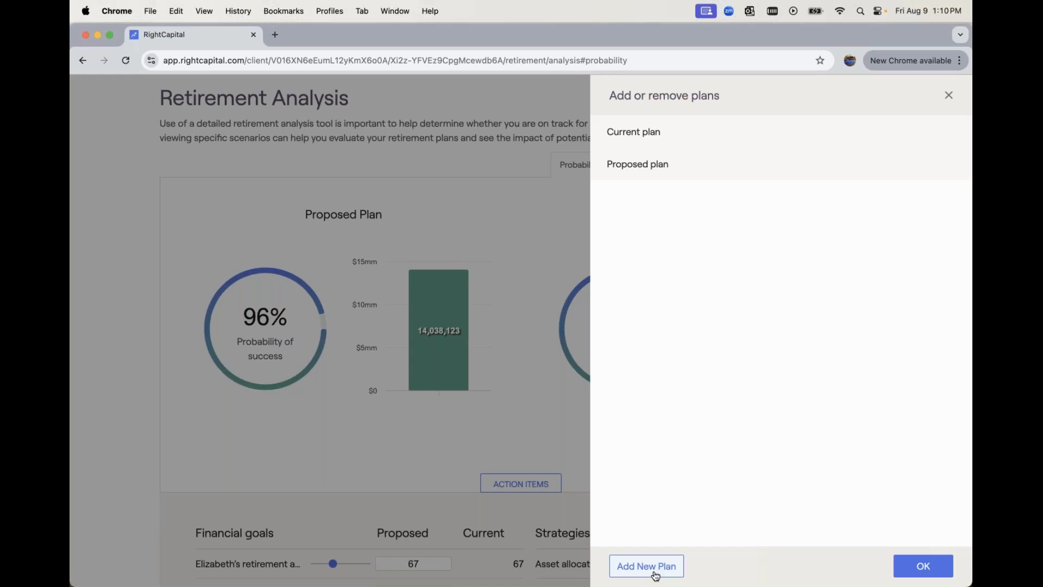
{"action": "mouse_move", "coordinate": [714, 163]}
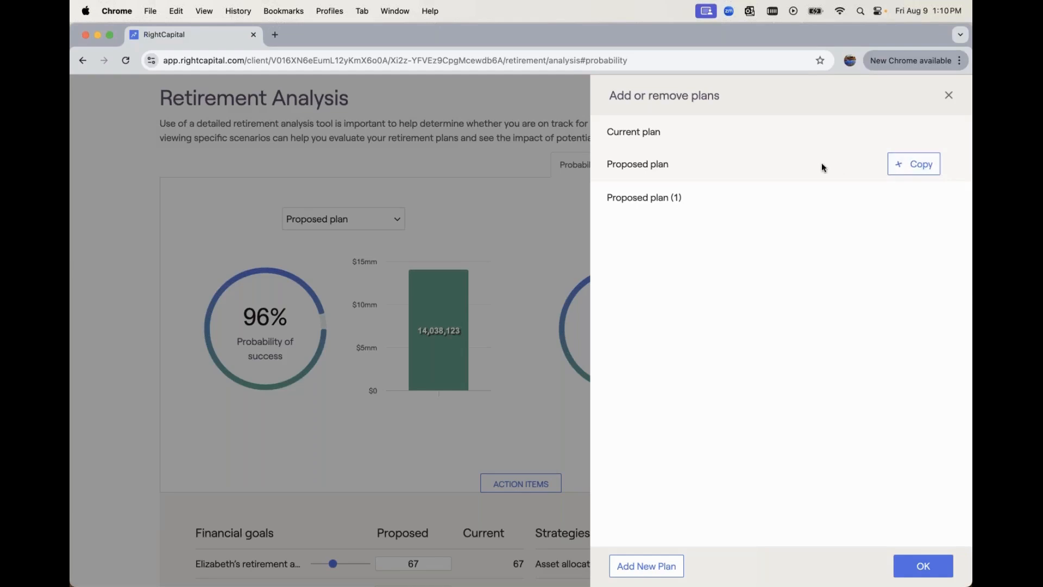
{"action": "left_click", "coordinate": [687, 199]}
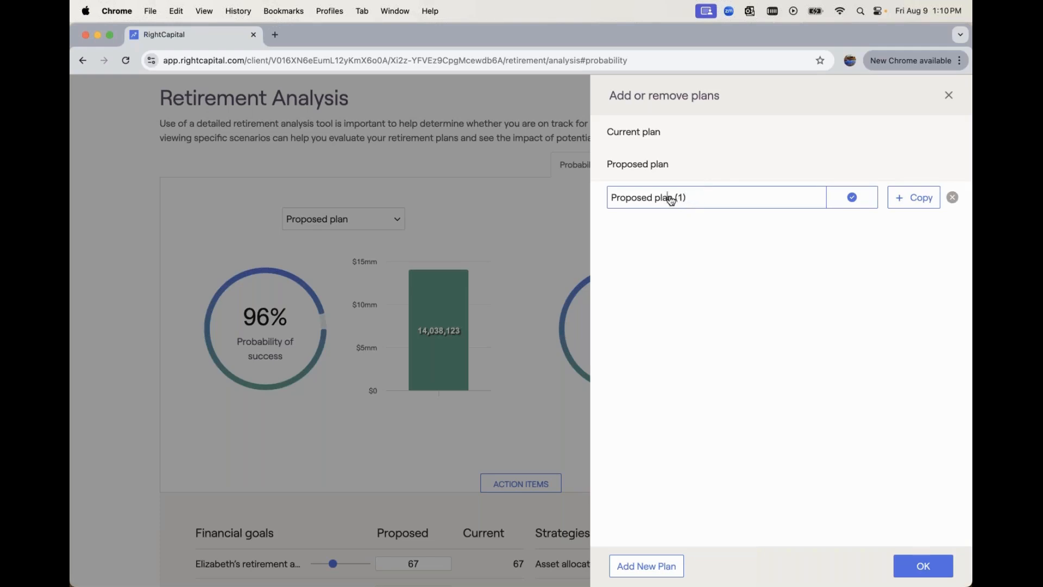
{"action": "triple_click", "coordinate": [672, 200]}
{"action": "type", "text": "Retire Sooner -"}
{"action": "type", "text": " Downsizing"}
{"action": "left_click", "coordinate": [842, 202]}
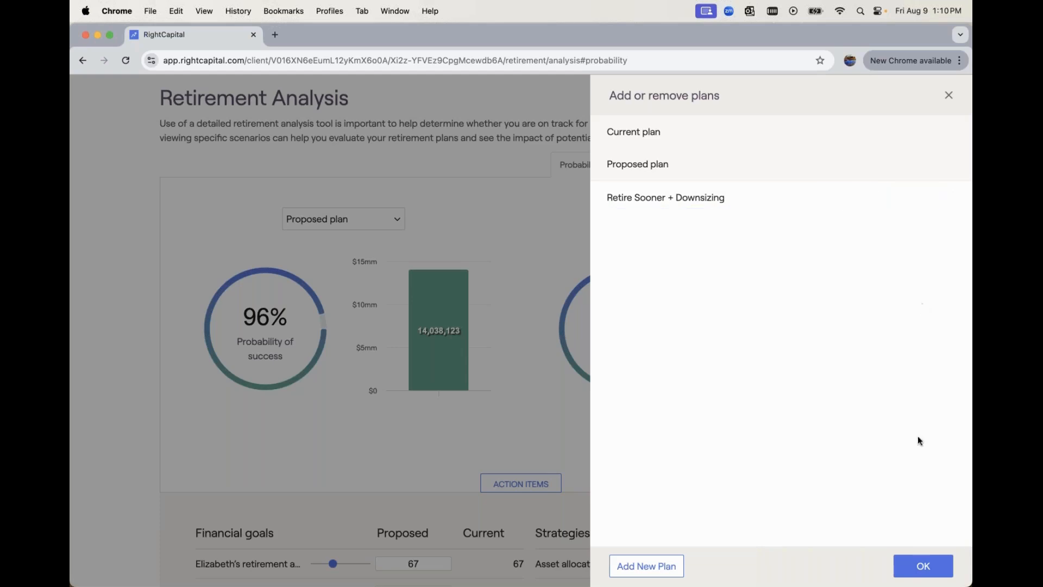
{"action": "left_click", "coordinate": [922, 565]}
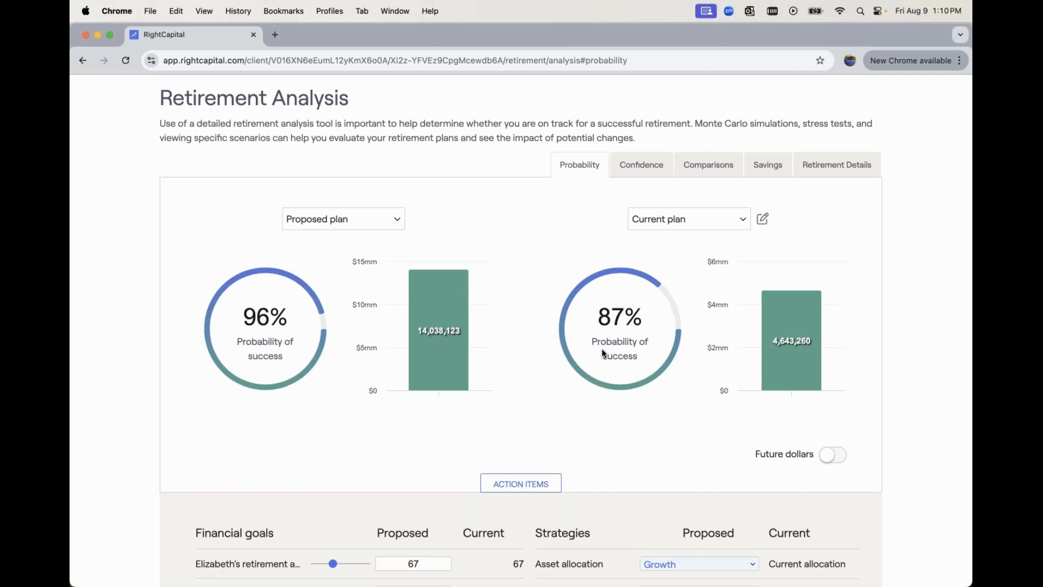
Set the probability comparison to show the Retire Sooner + Downsizing plan against the Proposed plan.
{"action": "left_click", "coordinate": [374, 222]}
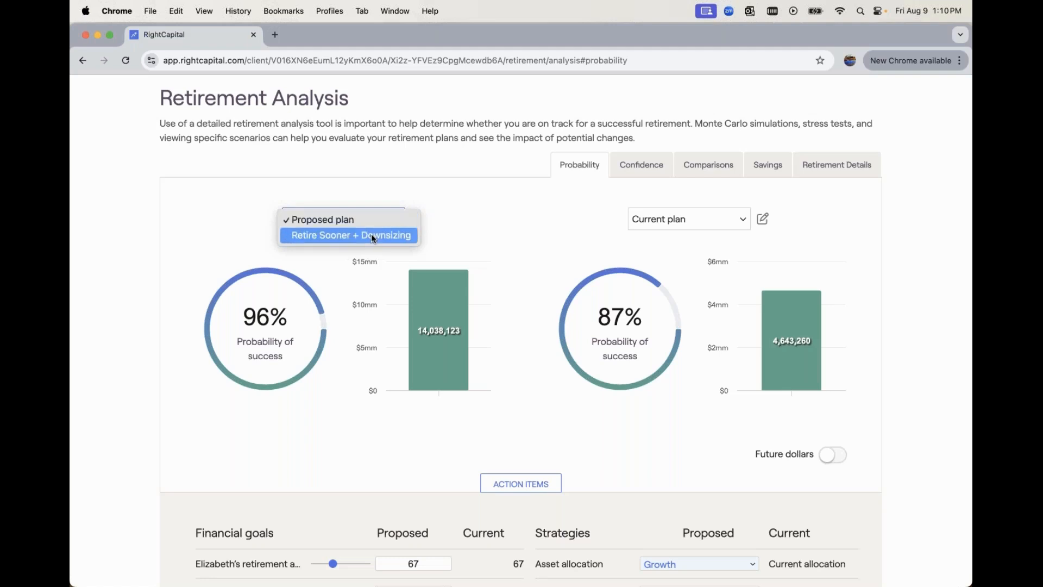
{"action": "left_click", "coordinate": [371, 236]}
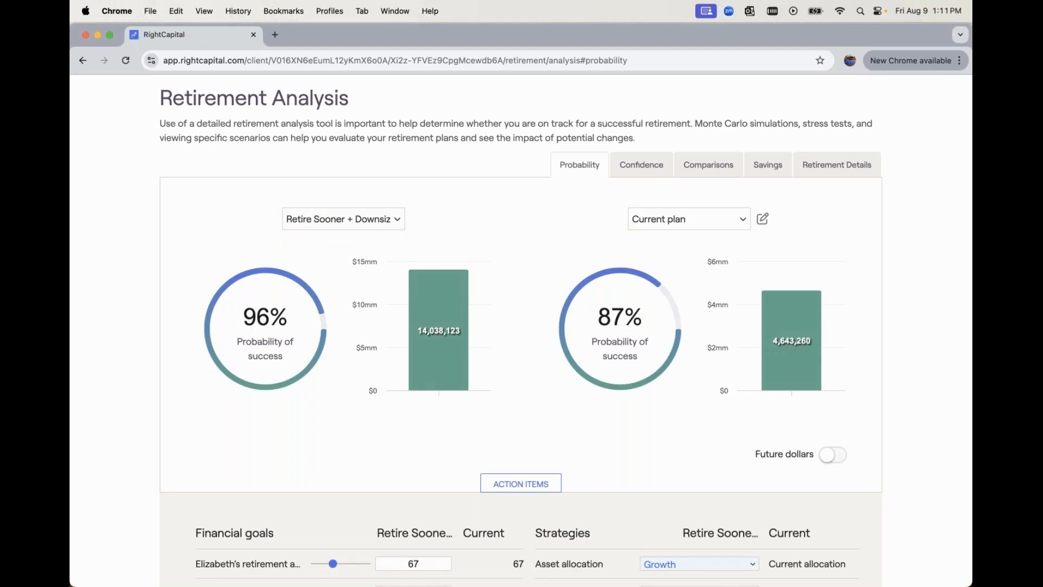
{"action": "scroll", "coordinate": [512, 340], "scroll_direction": "down", "scroll_amount": 5}
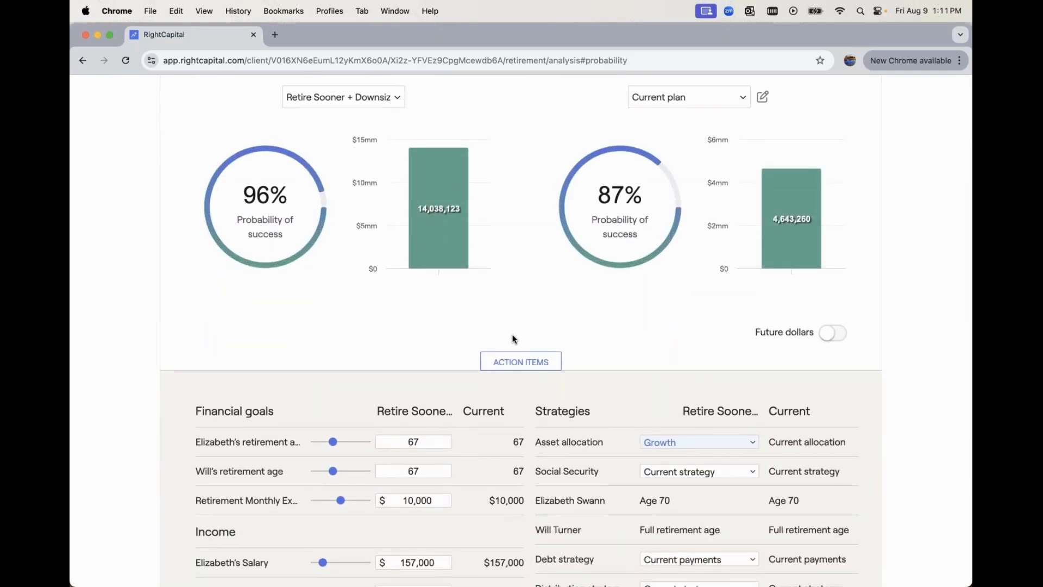
{"action": "left_click", "coordinate": [660, 98]}
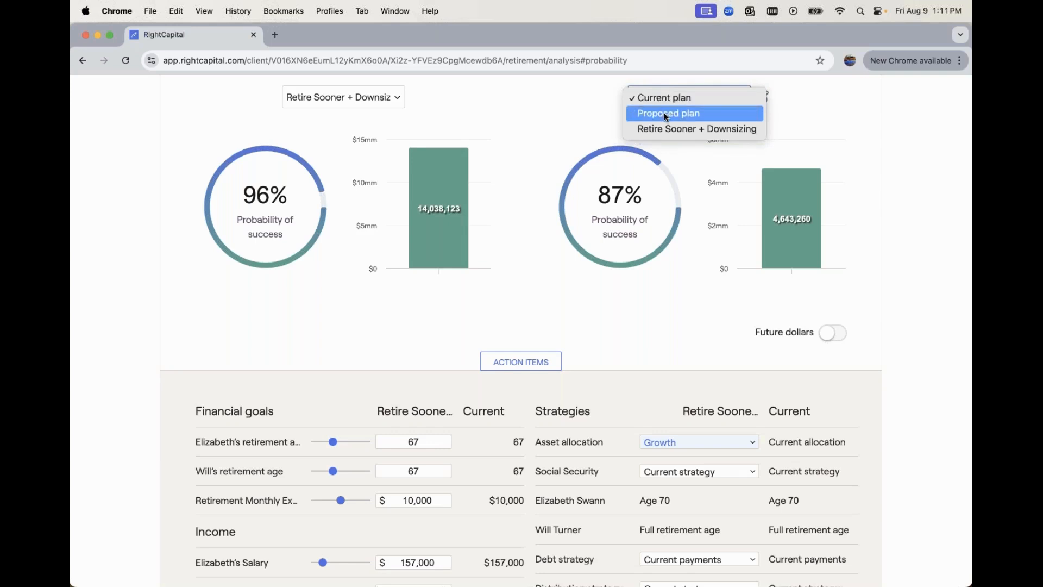
{"action": "left_click", "coordinate": [666, 114]}
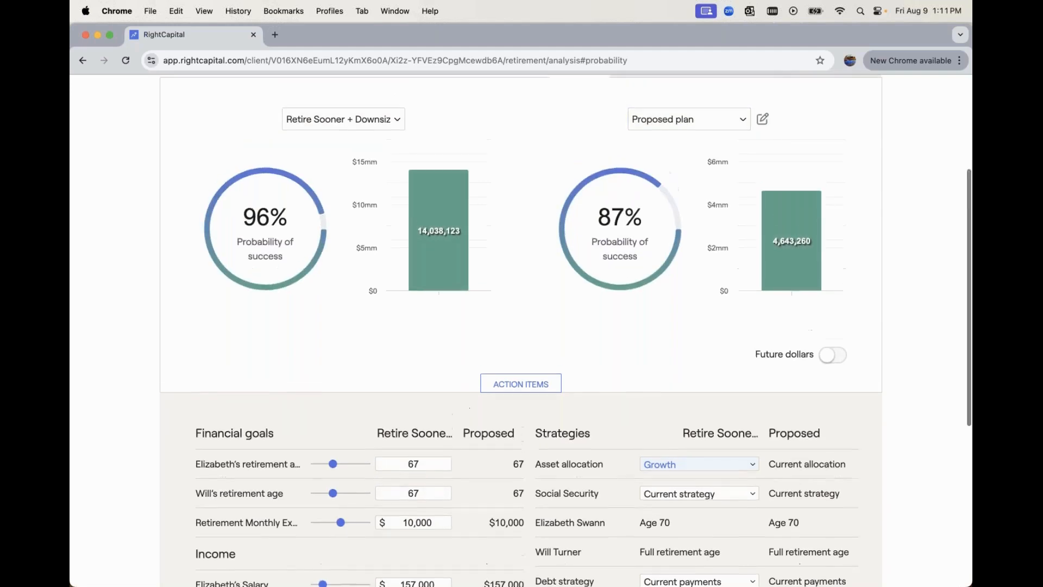
Set both clients' retirement ages to 65 in the Retire Sooner + Downsizing plan and refresh the probability results.
{"action": "scroll", "coordinate": [521, 325], "scroll_direction": "down", "scroll_amount": 2}
{"action": "scroll", "coordinate": [521, 325], "scroll_direction": "down", "scroll_amount": 5}
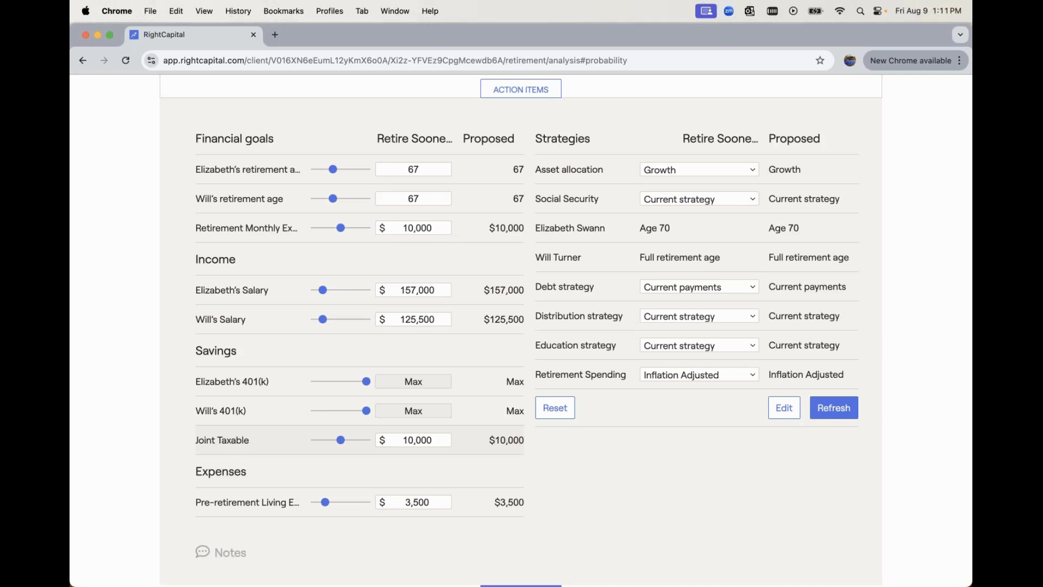
{"action": "left_click", "coordinate": [426, 166]}
{"action": "double_click", "coordinate": [411, 168]}
{"action": "key", "text": "BackSpace"}
{"action": "type", "text": "65"}
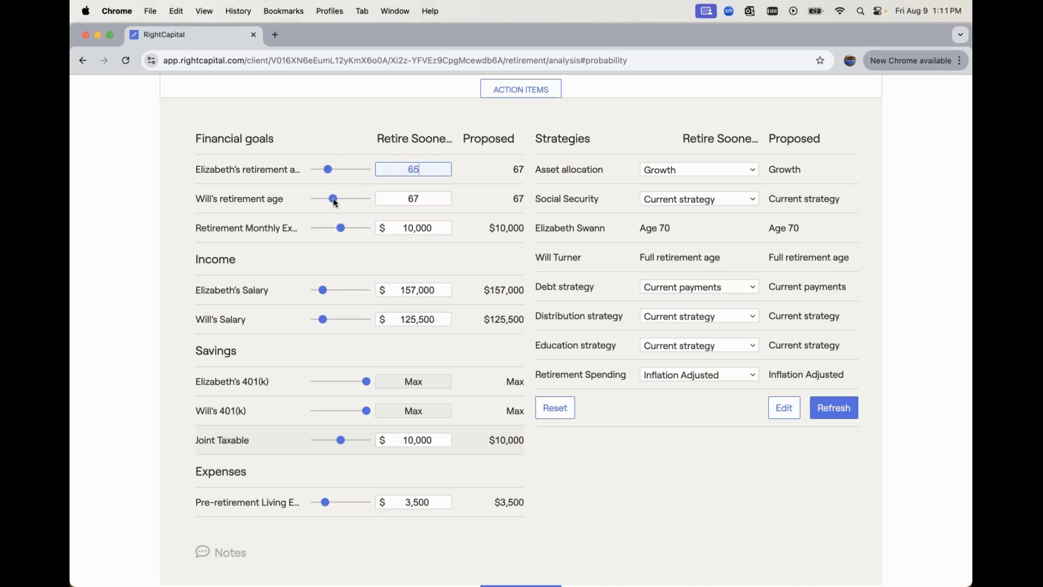
{"action": "left_click_drag", "start_coordinate": [333, 200], "coordinate": [329, 202]}
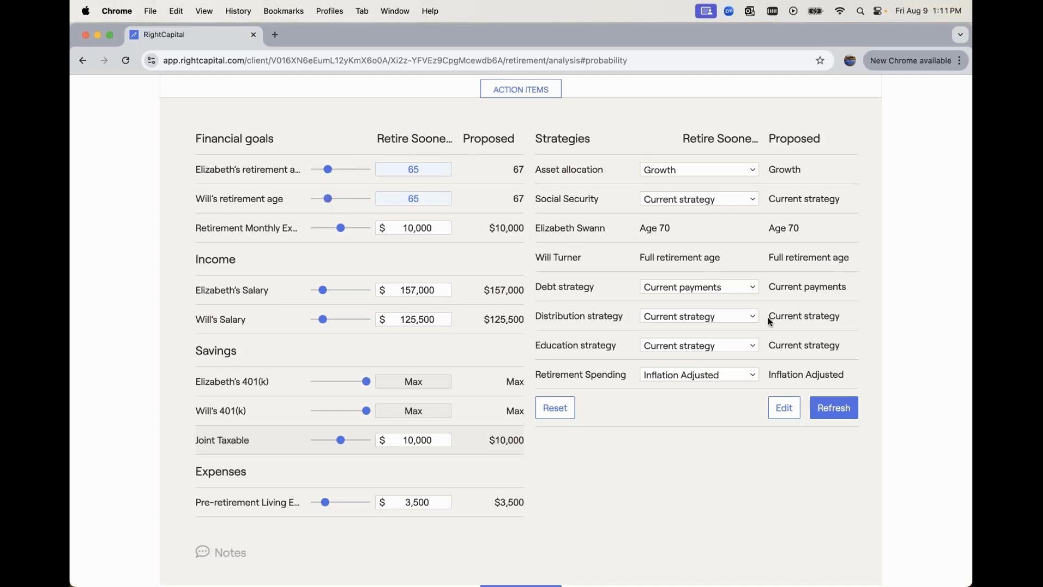
{"action": "left_click", "coordinate": [834, 407]}
{"action": "scroll", "coordinate": [519, 295], "scroll_direction": "up", "scroll_amount": 3}
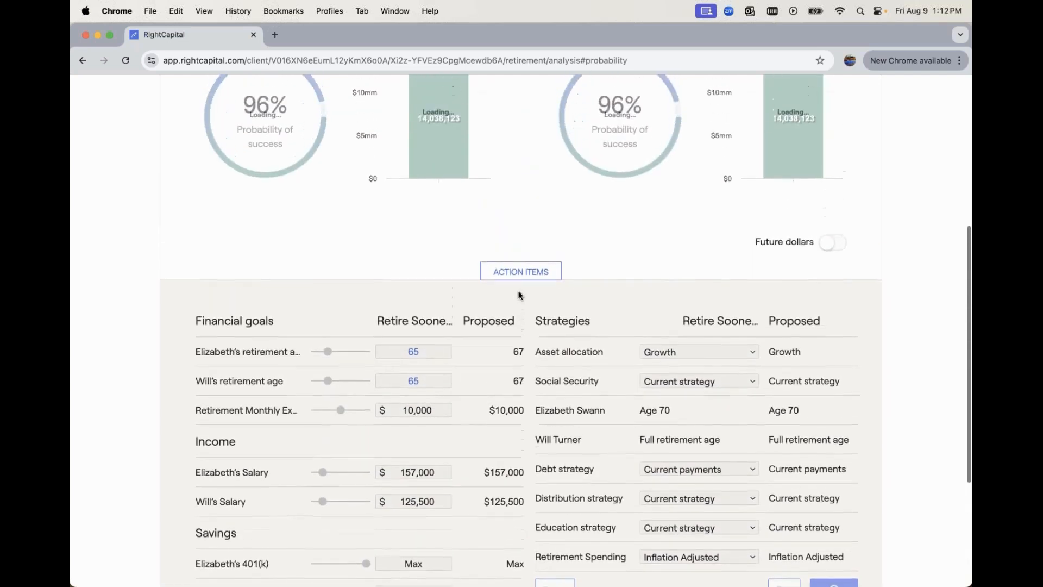
{"action": "scroll", "coordinate": [518, 295], "scroll_direction": "up", "scroll_amount": 3}
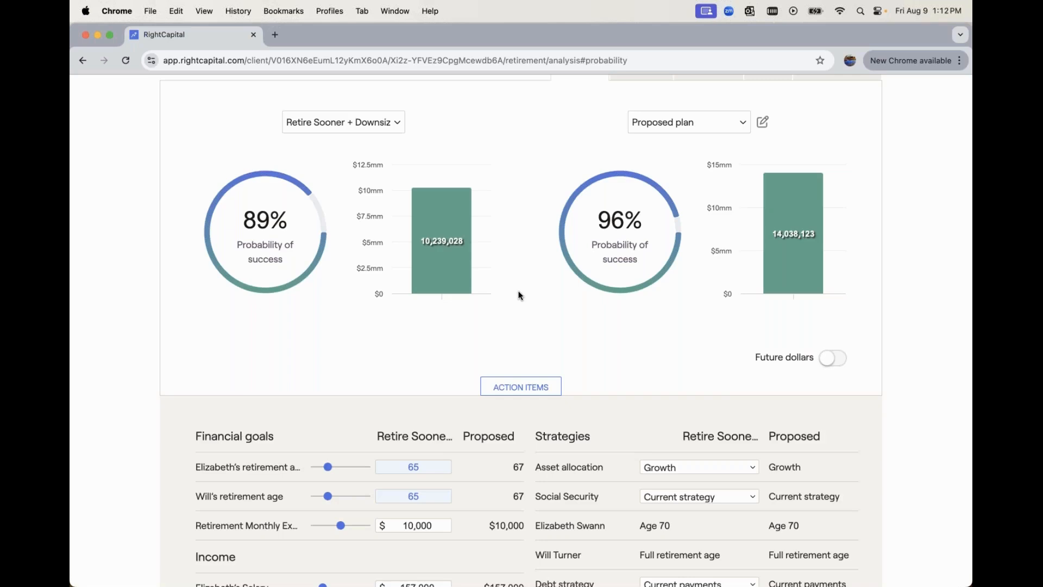
Add a new Primary Home Relocation property goal to the plan's action items.
{"action": "scroll", "coordinate": [519, 294], "scroll_direction": "down", "scroll_amount": 5}
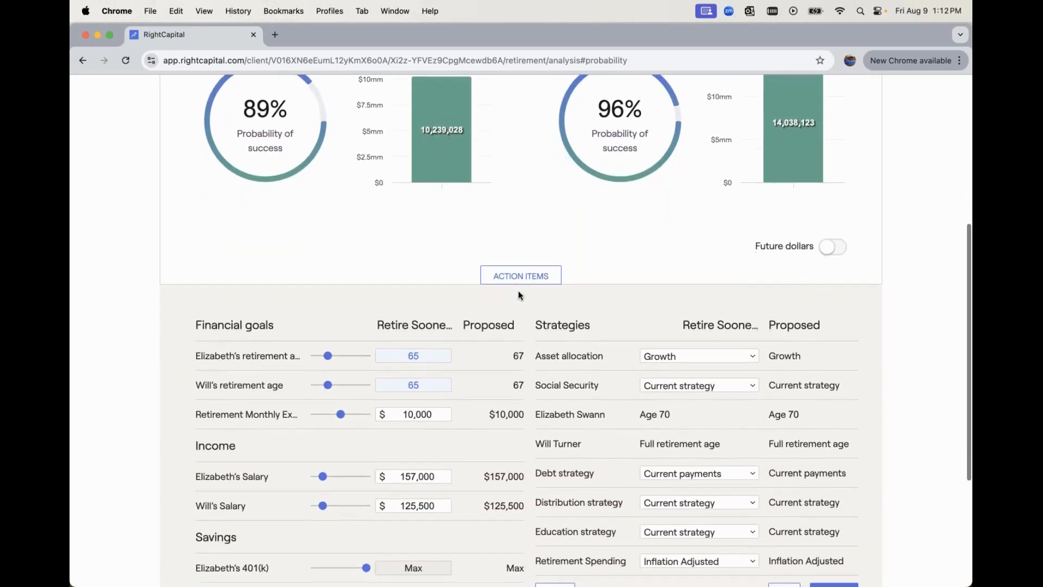
{"action": "scroll", "coordinate": [519, 295], "scroll_direction": "down", "scroll_amount": 3}
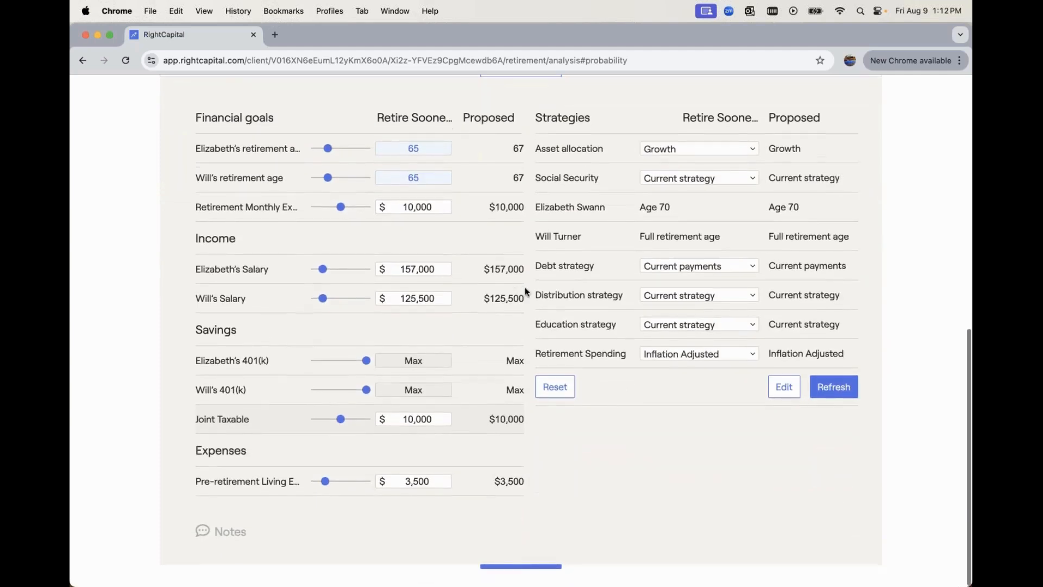
{"action": "left_click", "coordinate": [782, 387]}
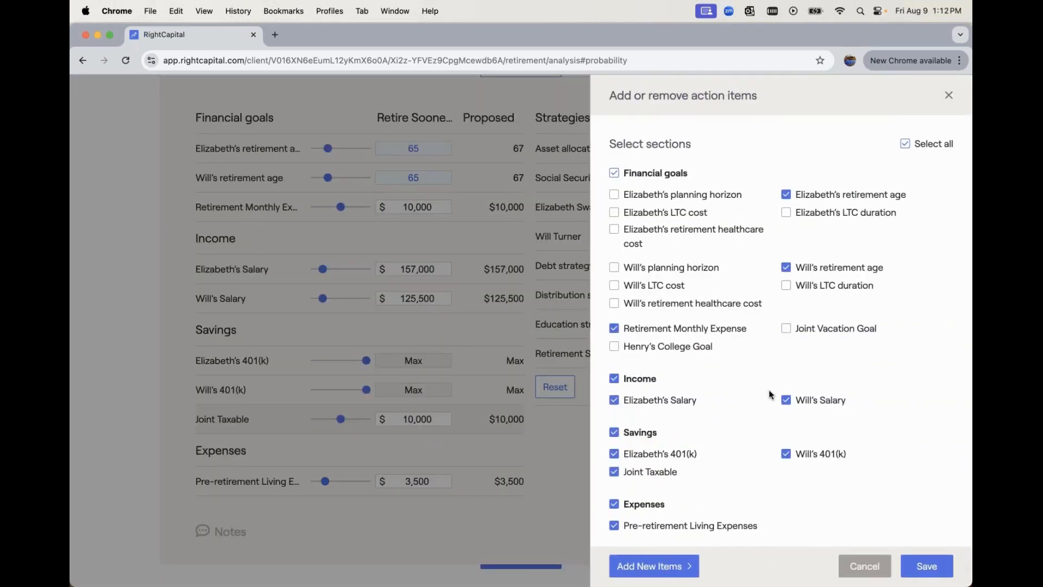
{"action": "left_click", "coordinate": [653, 571]}
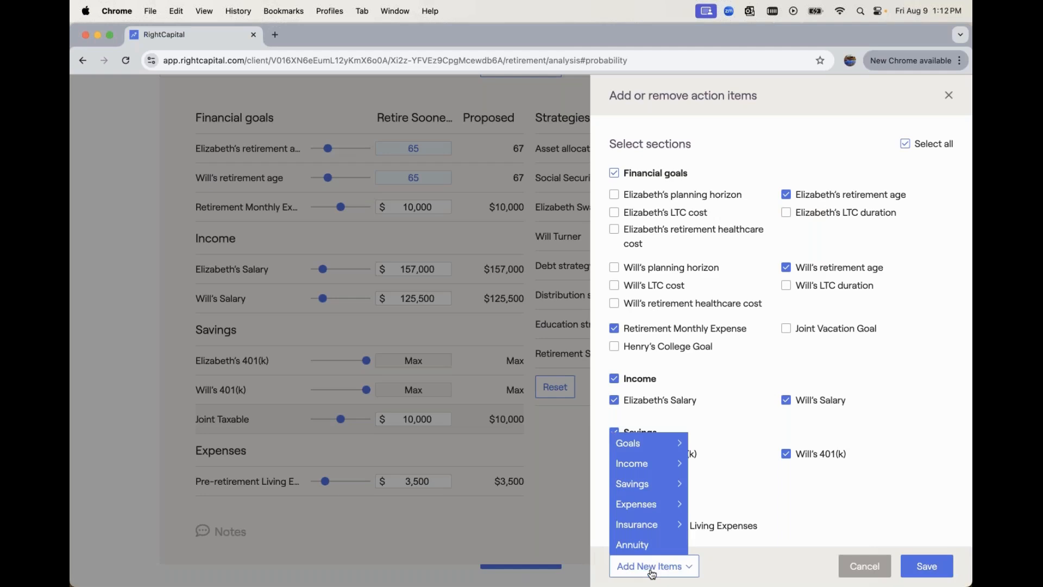
{"action": "mouse_move", "coordinate": [653, 446]}
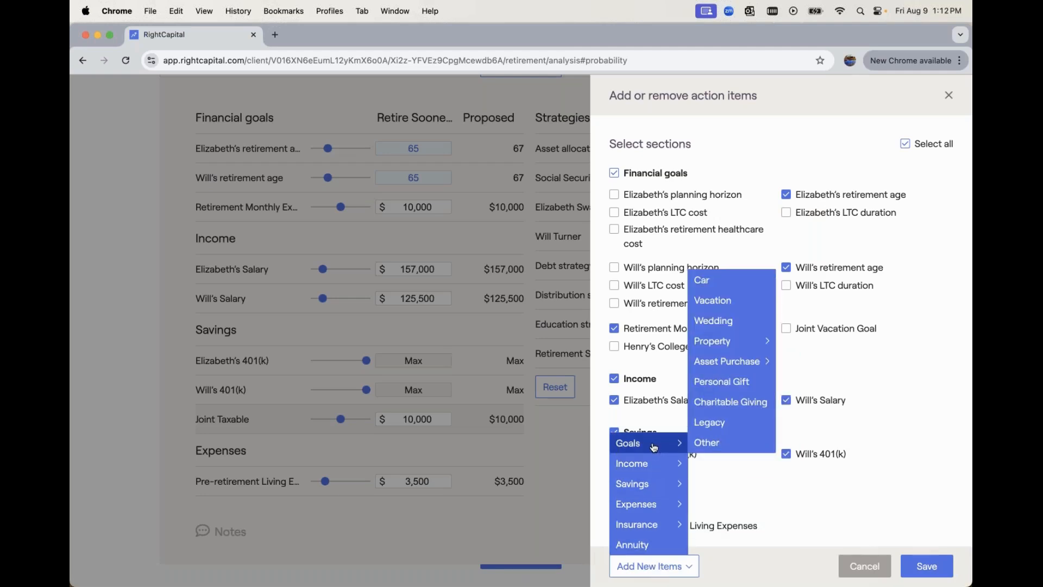
{"action": "mouse_move", "coordinate": [715, 347]}
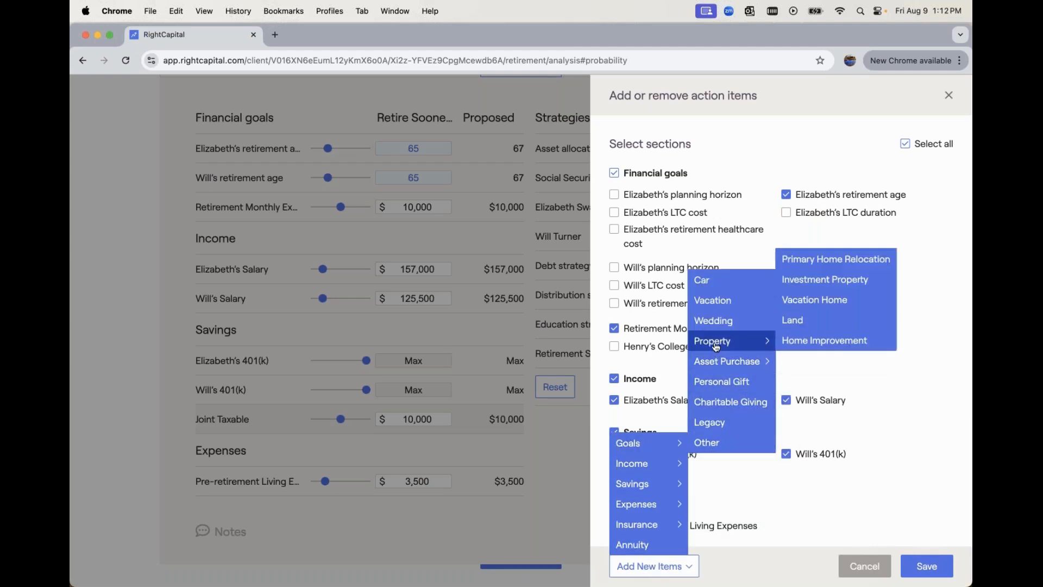
{"action": "left_click", "coordinate": [799, 263]}
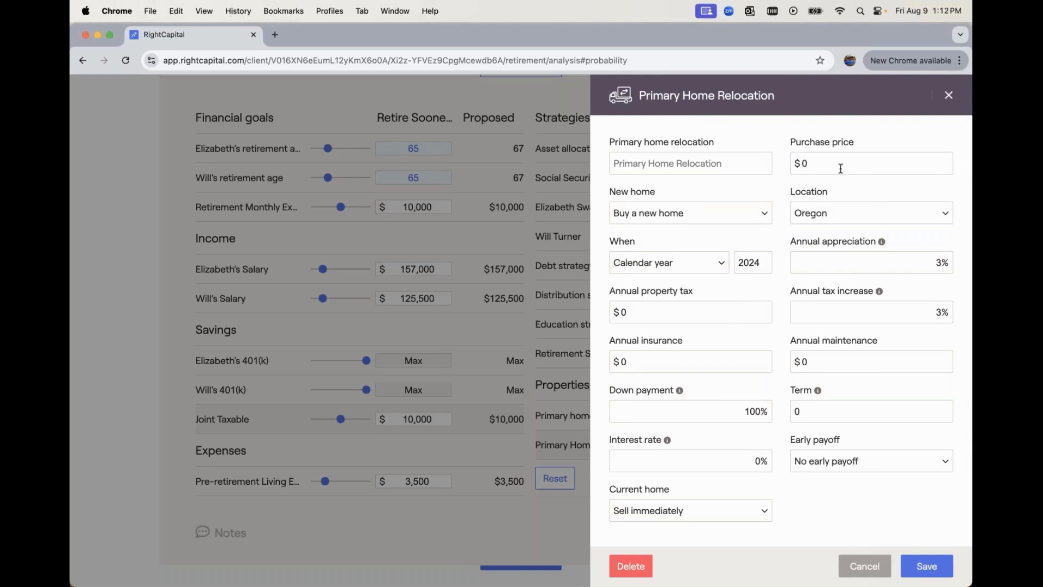
Set the relocation's purchase price to $350,000 and keep the new home option as Buy a new home.
{"action": "left_click", "coordinate": [791, 164]}
{"action": "type", "text": "350000"}
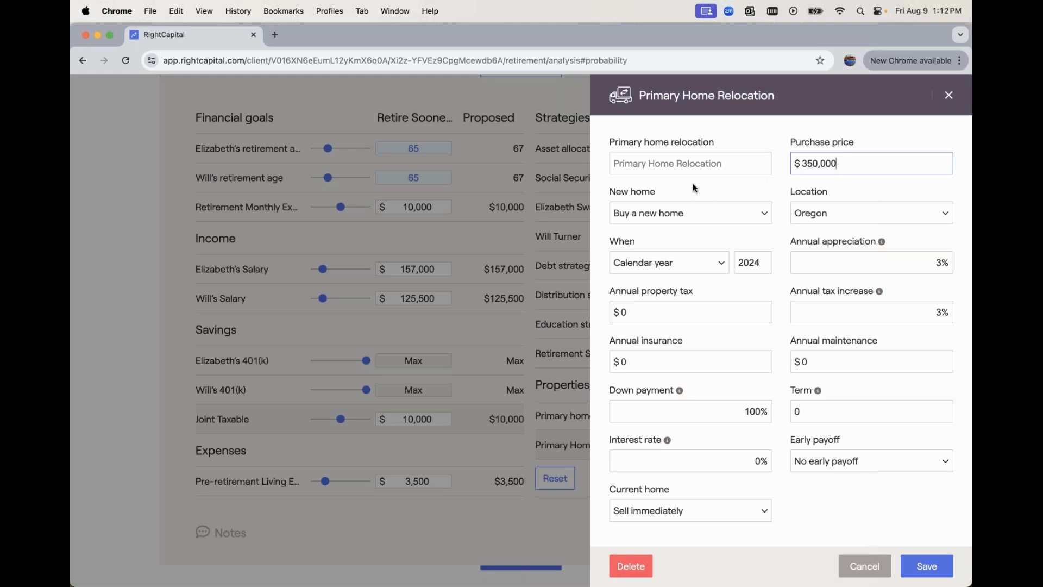
{"action": "left_click", "coordinate": [694, 213]}
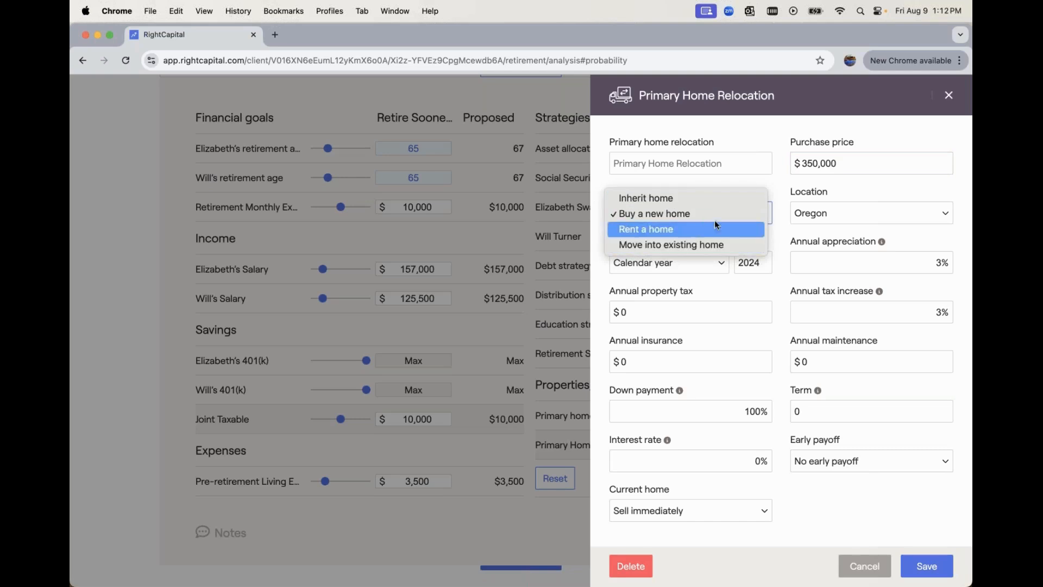
{"action": "left_click", "coordinate": [830, 189]}
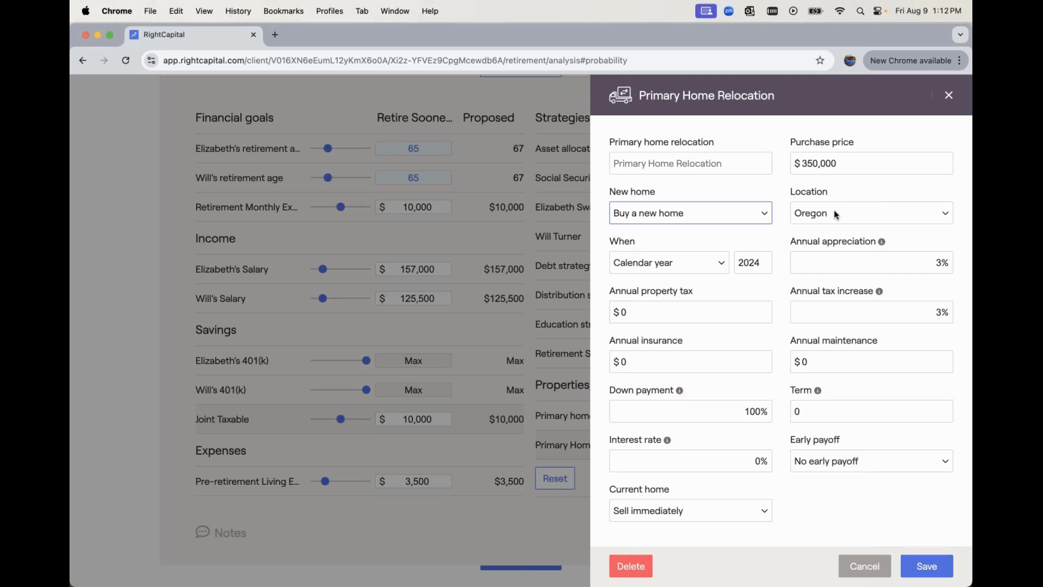
Set the new home's location to Florida and time the relocation at the first-listed client's retirement.
{"action": "left_click", "coordinate": [847, 213]}
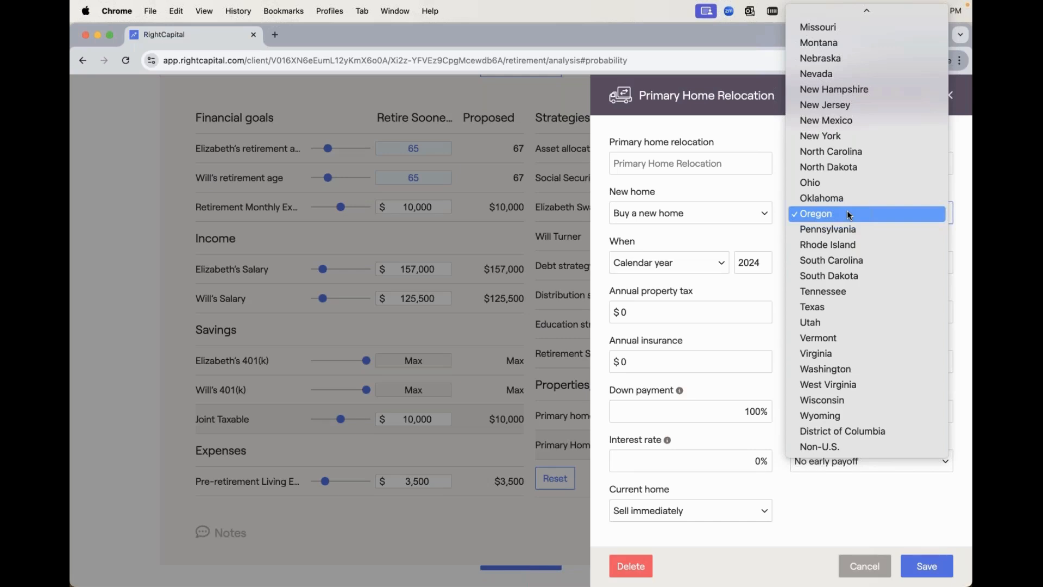
{"action": "scroll", "coordinate": [840, 232], "scroll_direction": "up", "scroll_amount": 10}
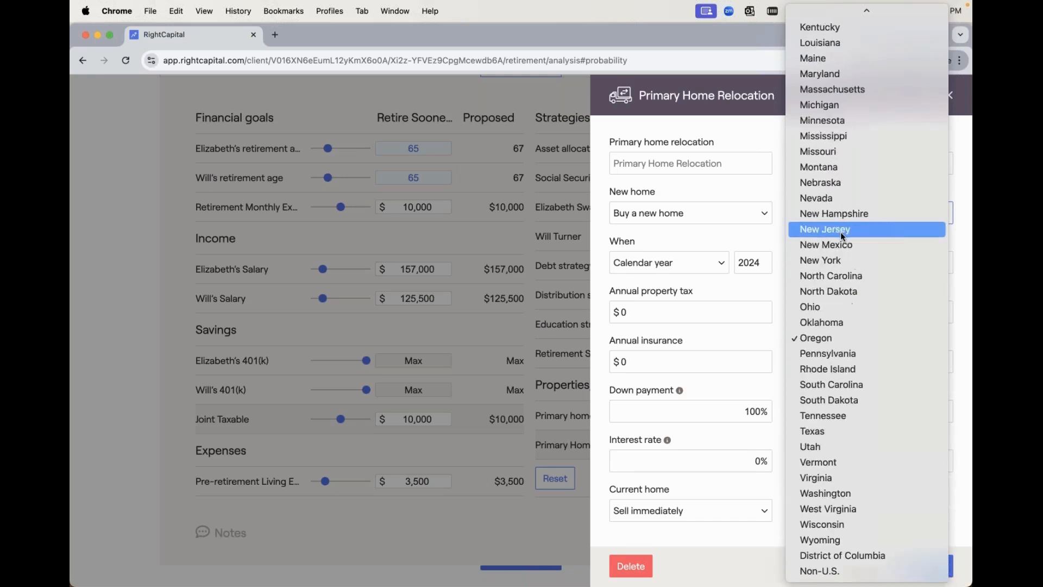
{"action": "scroll", "coordinate": [833, 161], "scroll_direction": "up", "scroll_amount": 3}
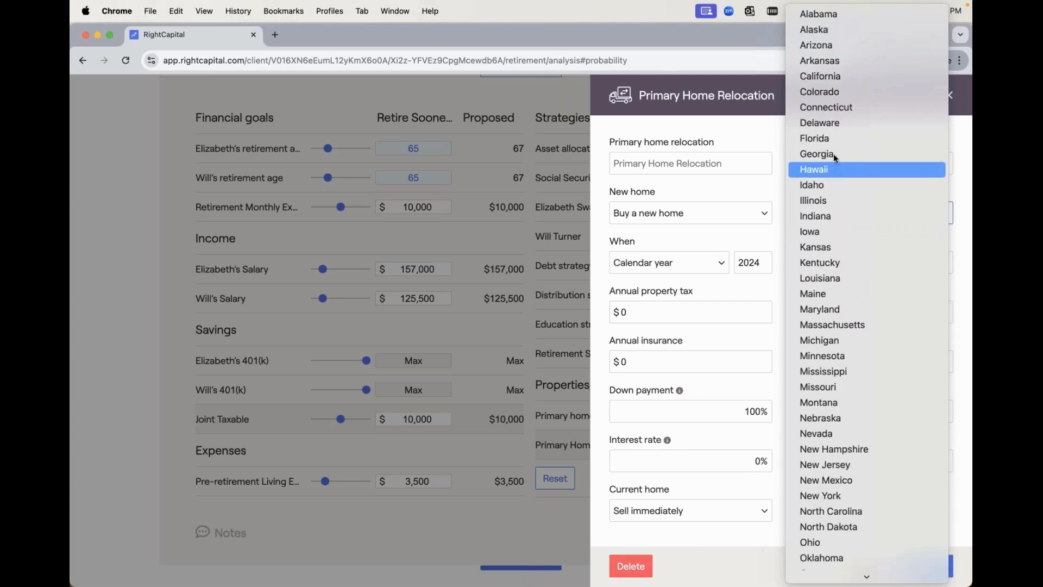
{"action": "left_click", "coordinate": [838, 136]}
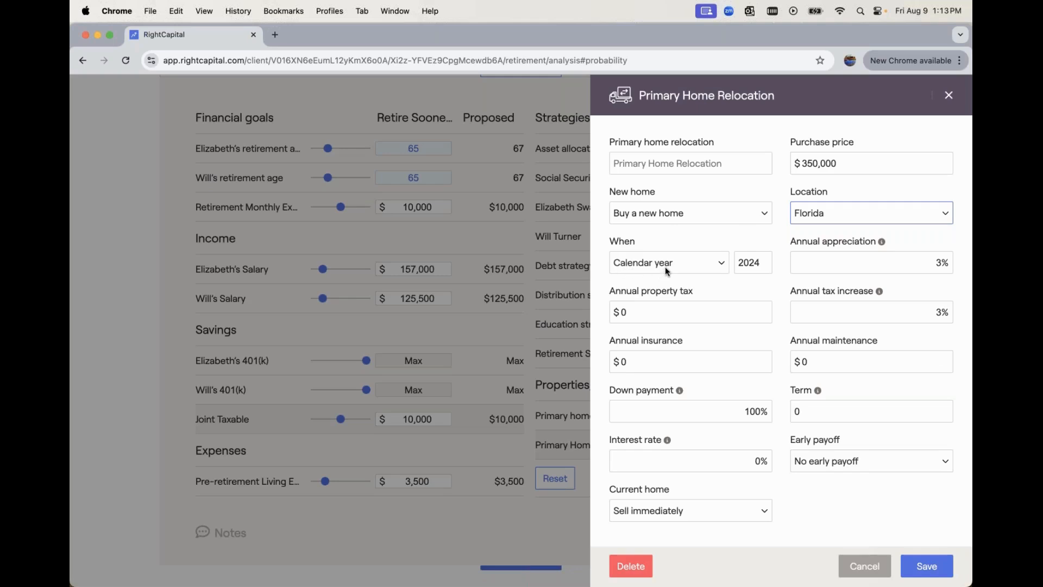
{"action": "left_click", "coordinate": [691, 270]}
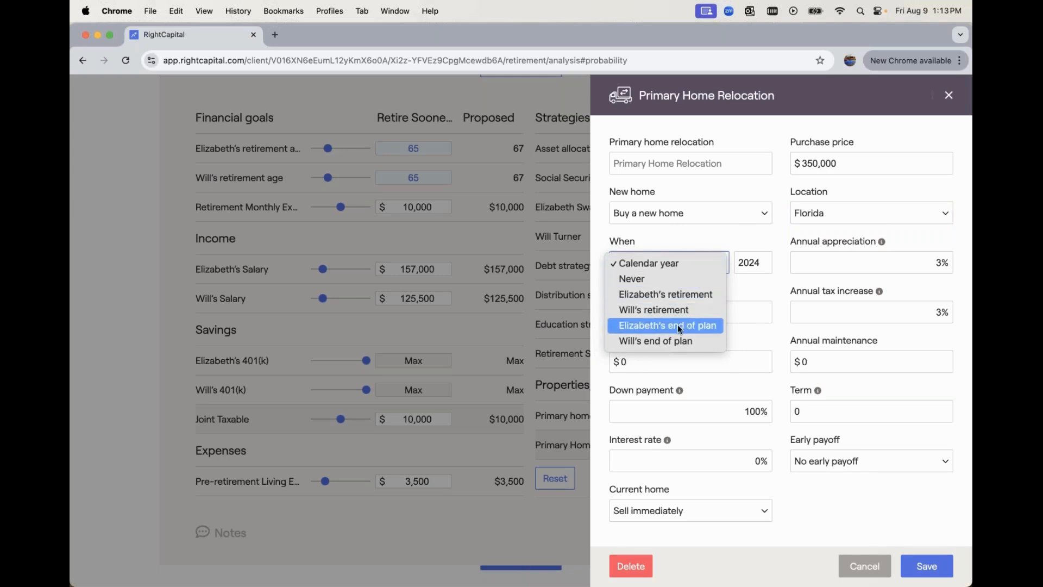
{"action": "left_click", "coordinate": [684, 297]}
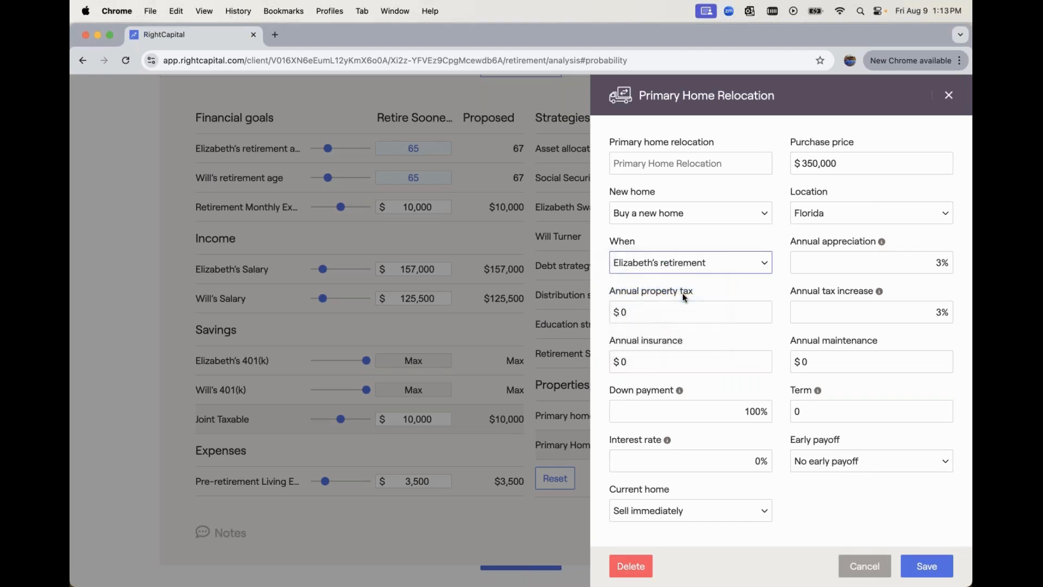
Set the new home's annual property tax, annual insurance and annual maintenance to $1,200 each.
{"action": "left_click", "coordinate": [694, 309]}
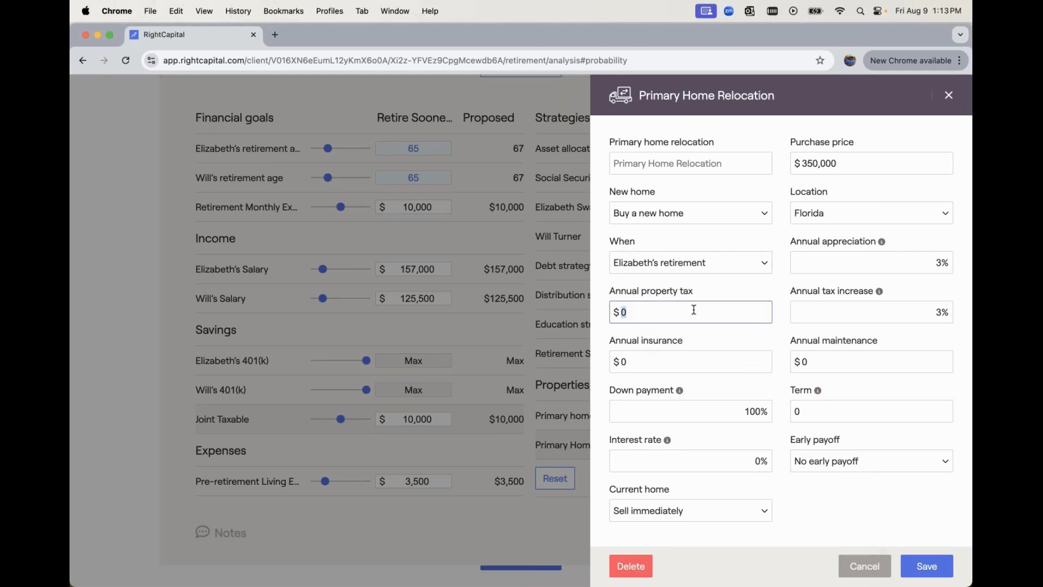
{"action": "type", "text": "12000"}
{"action": "key", "text": "BackSpace"}
{"action": "left_click", "coordinate": [700, 356]}
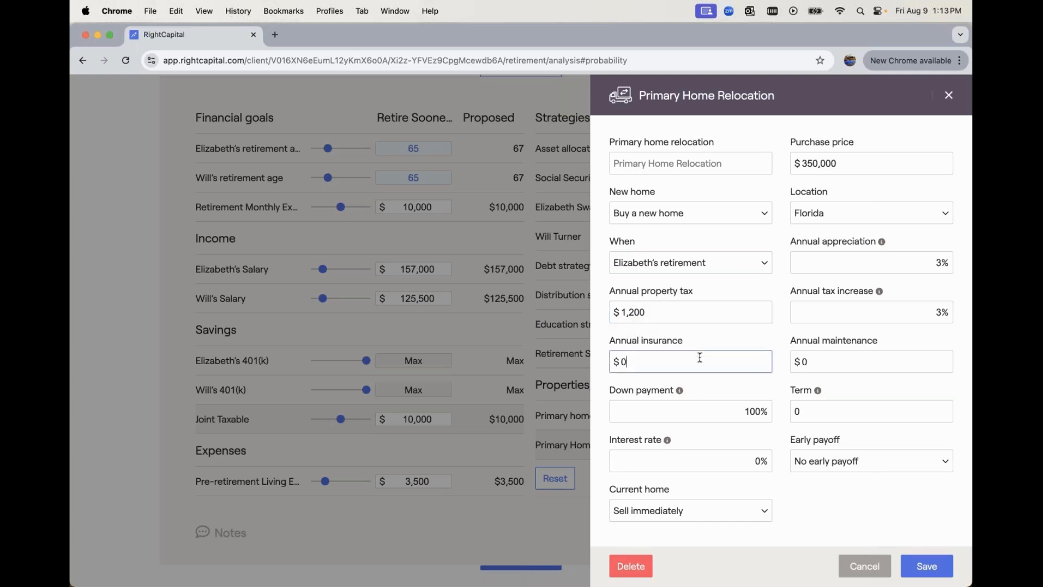
{"action": "type", "text": "12000"}
{"action": "key", "text": "BackSpace"}
{"action": "key", "text": "Tab"}
{"action": "type", "text": "1200"}
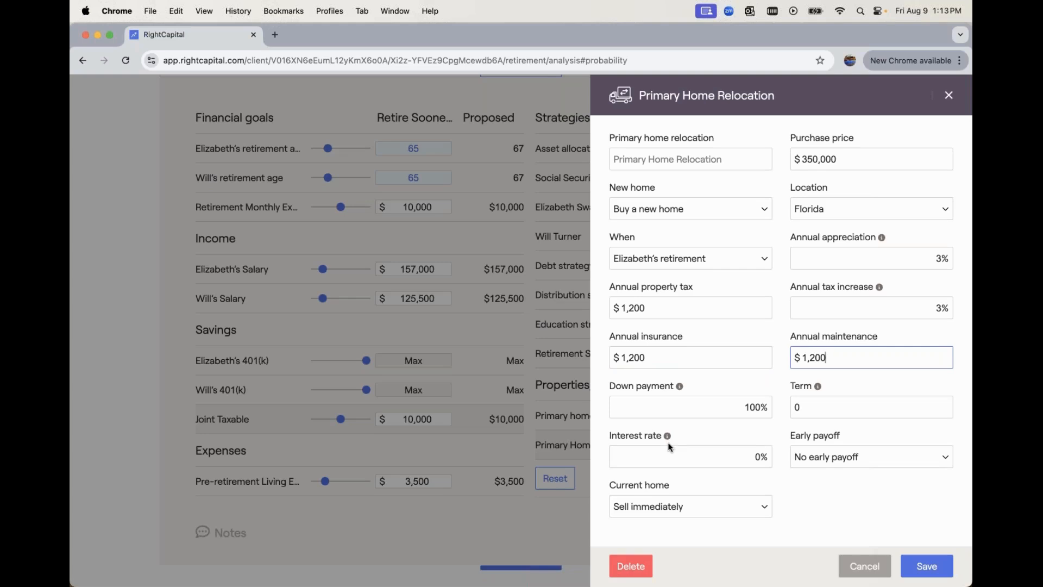
Finance the new home with a 25% down payment, 30-year term and 5% interest, keeping the current home on Sell immediately.
{"action": "left_click", "coordinate": [741, 404]}
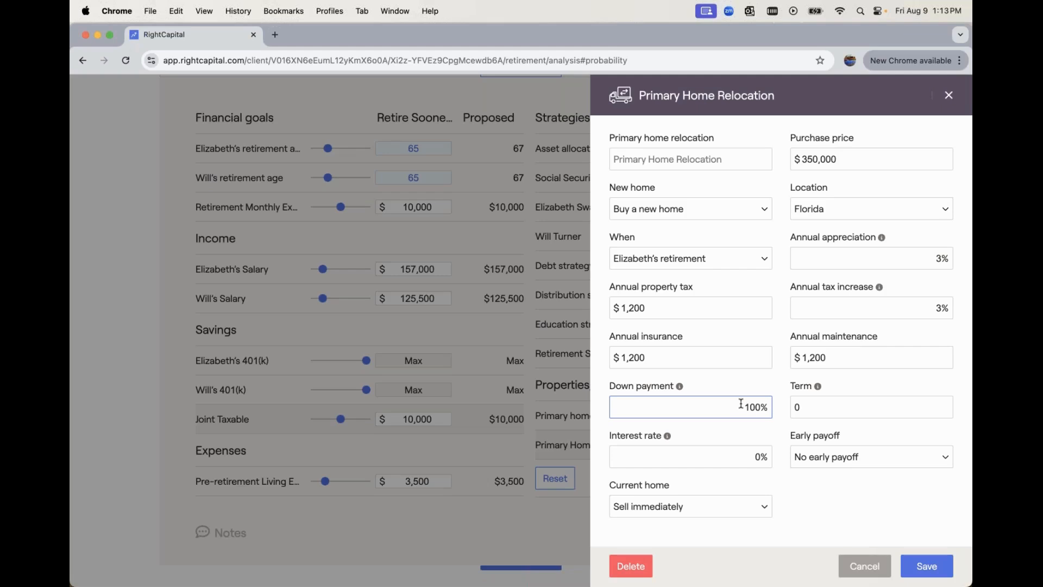
{"action": "left_click_drag", "start_coordinate": [741, 403], "coordinate": [772, 411]}
{"action": "key", "text": "BackSpace"}
{"action": "type", "text": "25"}
{"action": "left_click", "coordinate": [809, 407]}
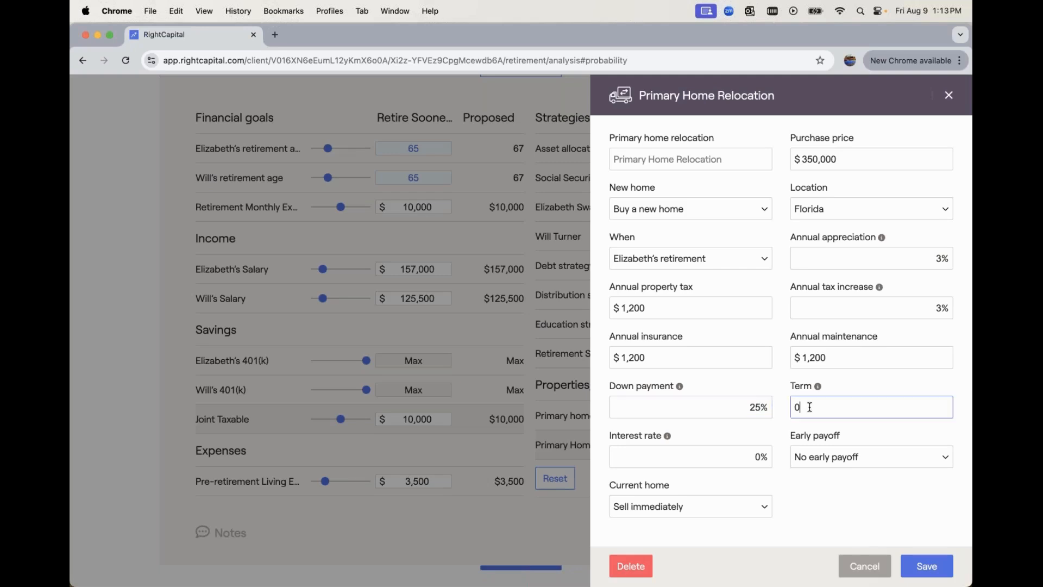
{"action": "key", "text": "BackSpace"}
{"action": "type", "text": "30"}
{"action": "left_click_drag", "start_coordinate": [728, 459], "coordinate": [770, 461]}
{"action": "type", "text": "5"}
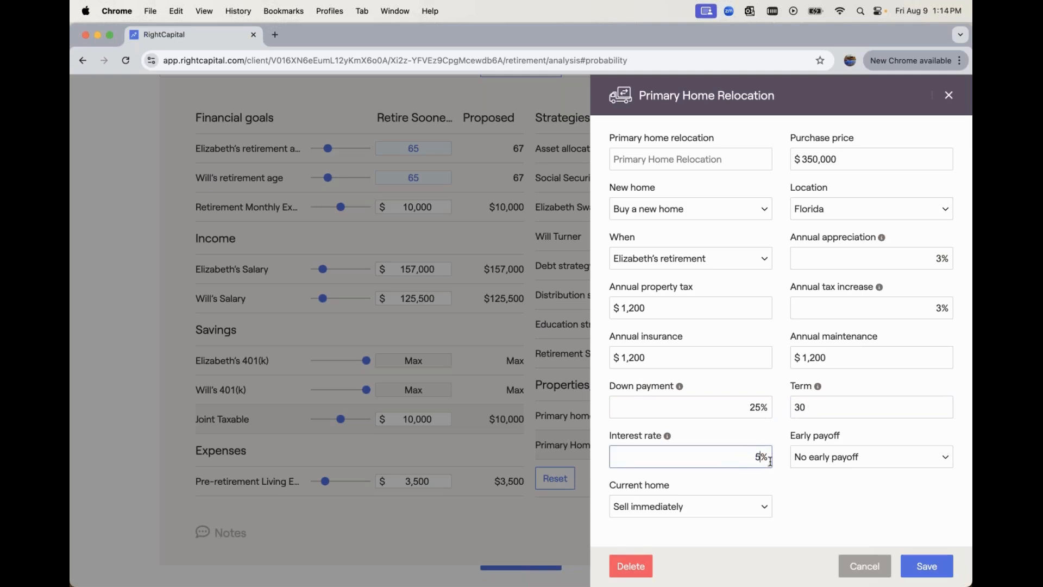
{"action": "left_click", "coordinate": [713, 476]}
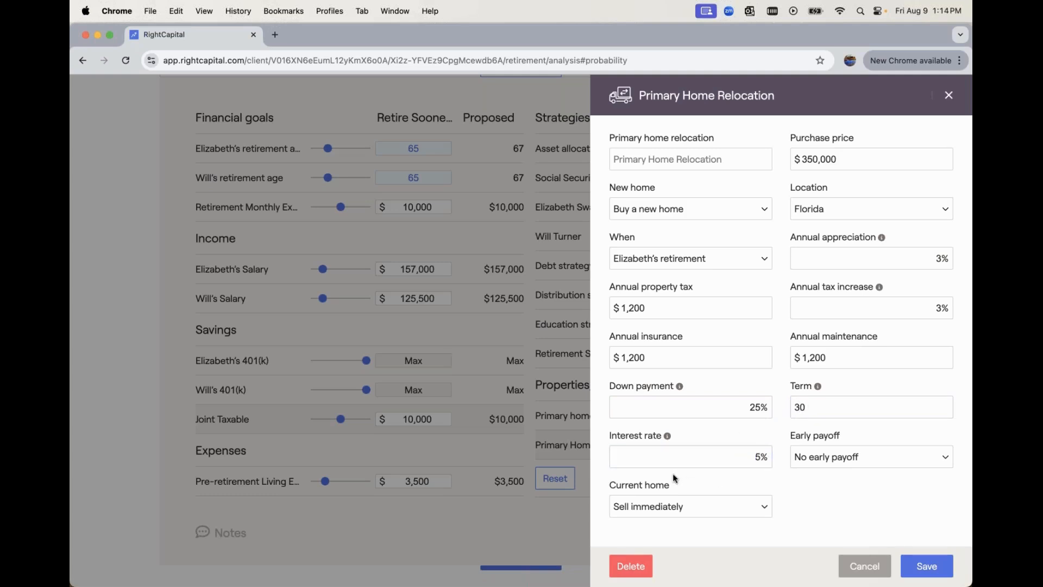
{"action": "left_click", "coordinate": [679, 506]}
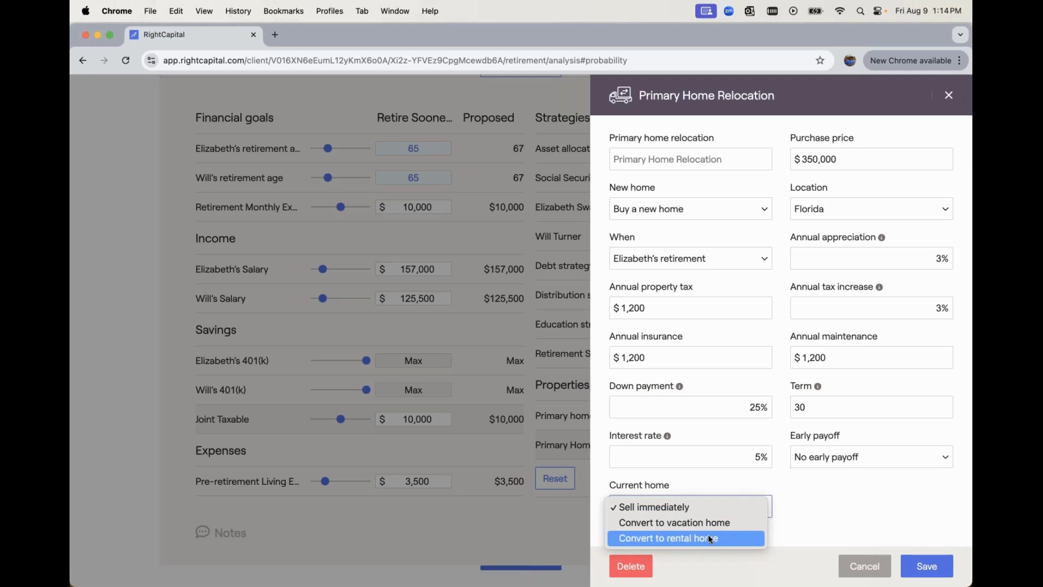
{"action": "left_click", "coordinate": [709, 478]}
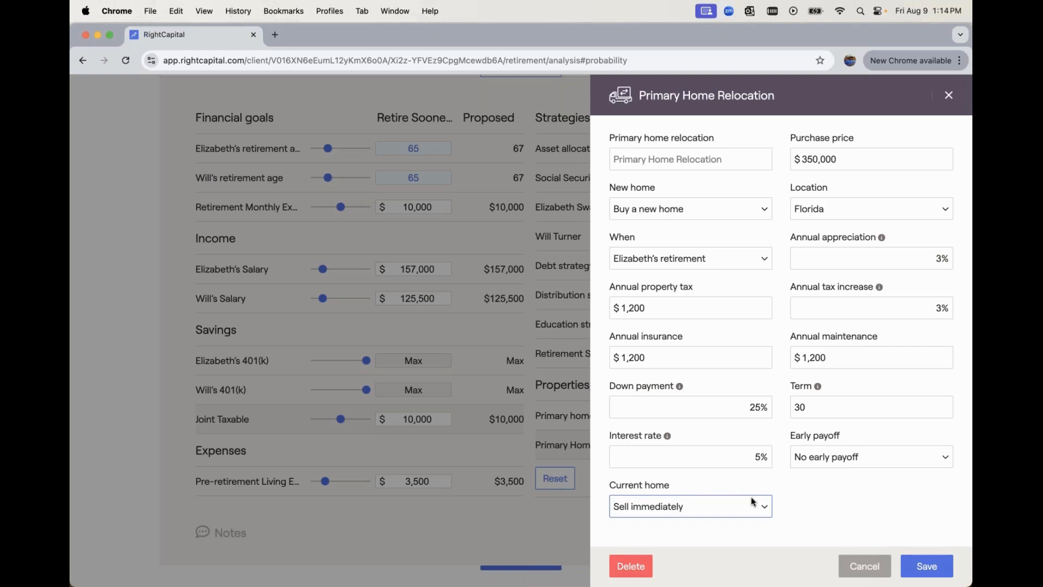
Save the primary home relocation and action items, and compare the Retire Sooner + Downsizing plan's probability of success with the Proposed plan's.
{"action": "left_click", "coordinate": [920, 565]}
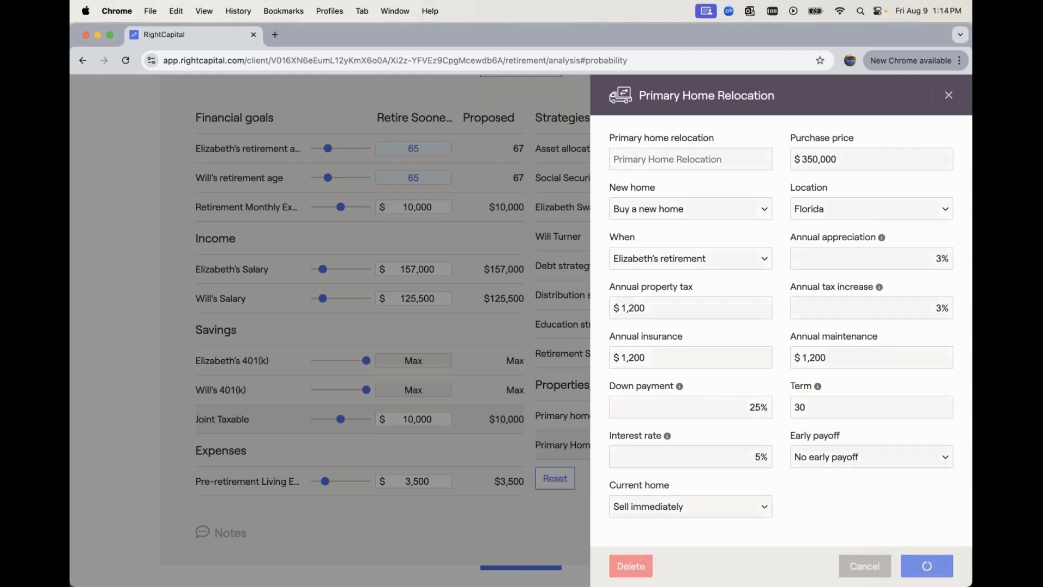
{"action": "left_click", "coordinate": [917, 565]}
{"action": "scroll", "coordinate": [615, 379], "scroll_direction": "up", "scroll_amount": 1}
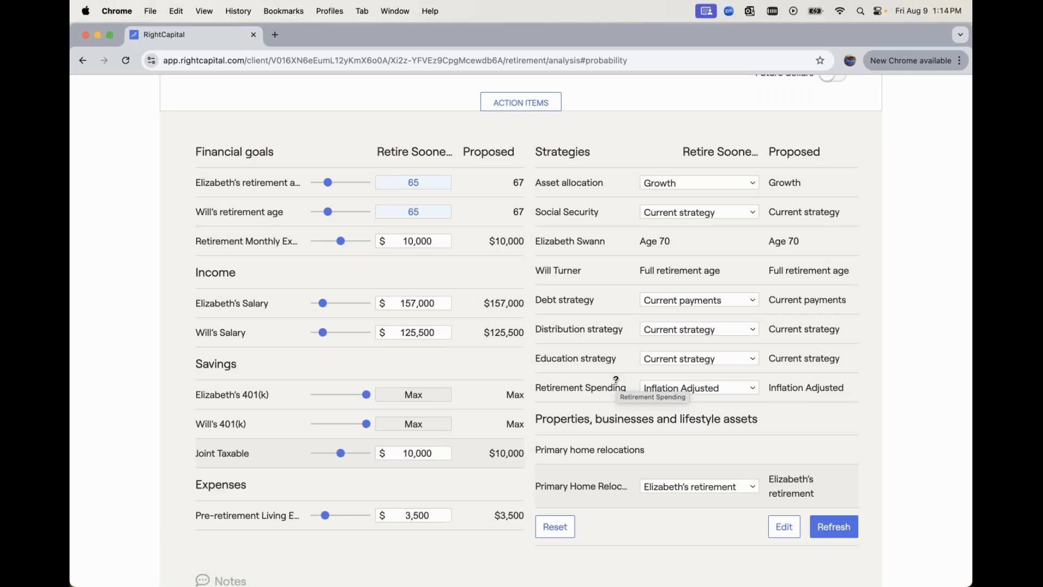
{"action": "scroll", "coordinate": [615, 379], "scroll_direction": "up", "scroll_amount": 2}
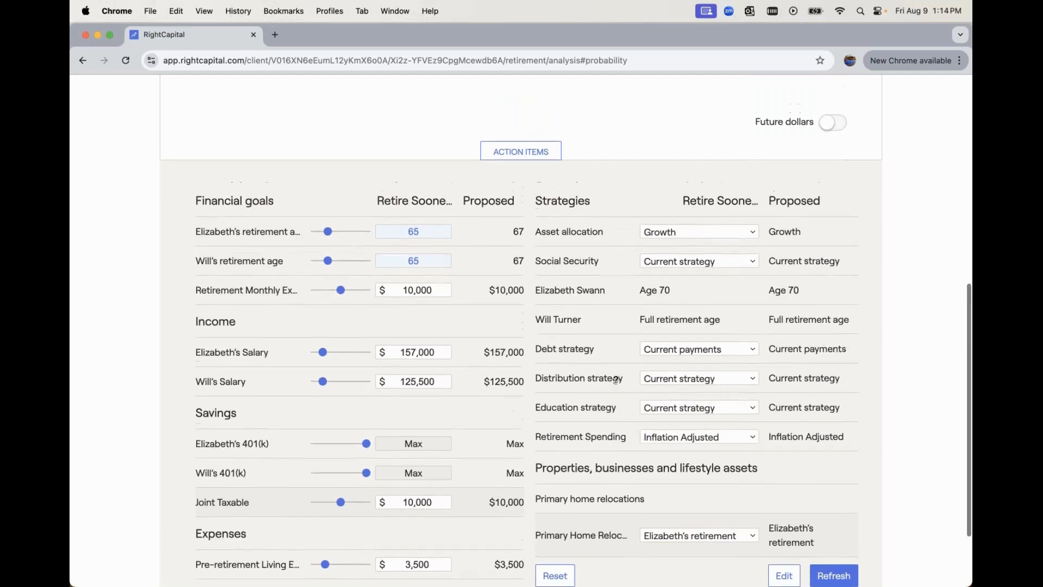
{"action": "scroll", "coordinate": [615, 379], "scroll_direction": "up", "scroll_amount": 3}
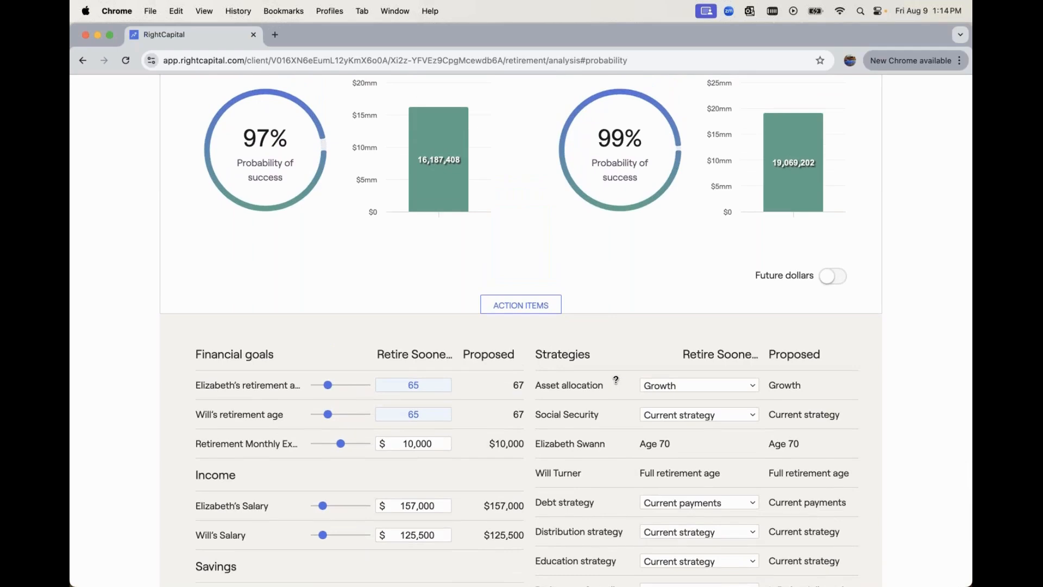
{"action": "scroll", "coordinate": [615, 379], "scroll_direction": "up", "scroll_amount": 3}
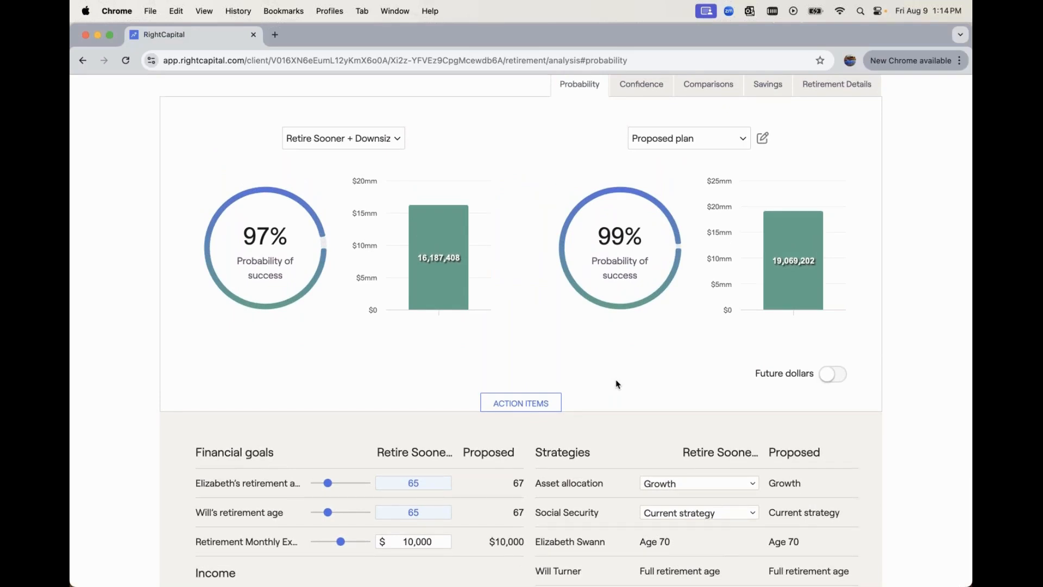
{"action": "scroll", "coordinate": [615, 384], "scroll_direction": "down", "scroll_amount": 5}
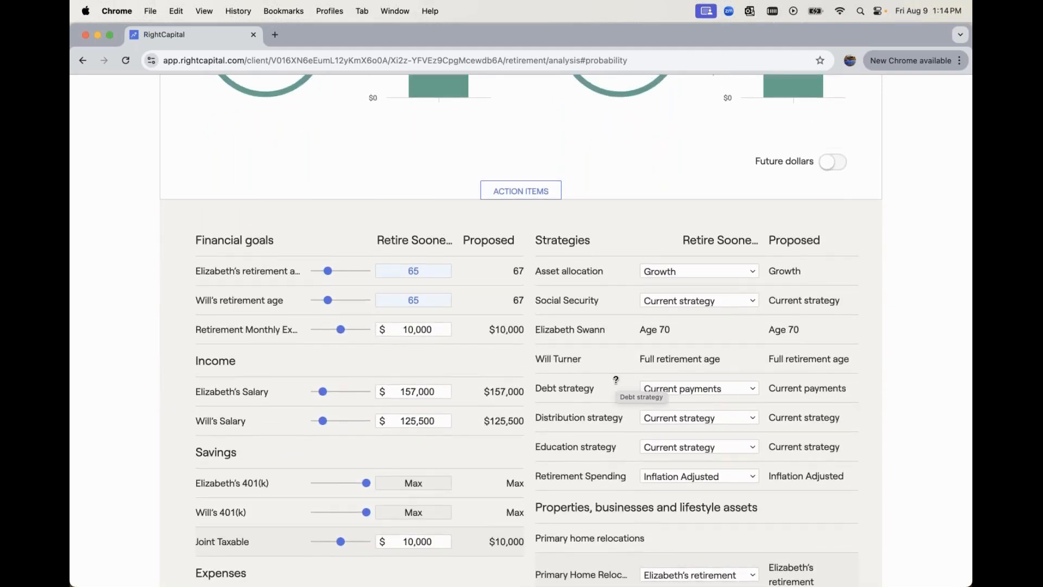
{"action": "scroll", "coordinate": [615, 380], "scroll_direction": "up", "scroll_amount": 7}
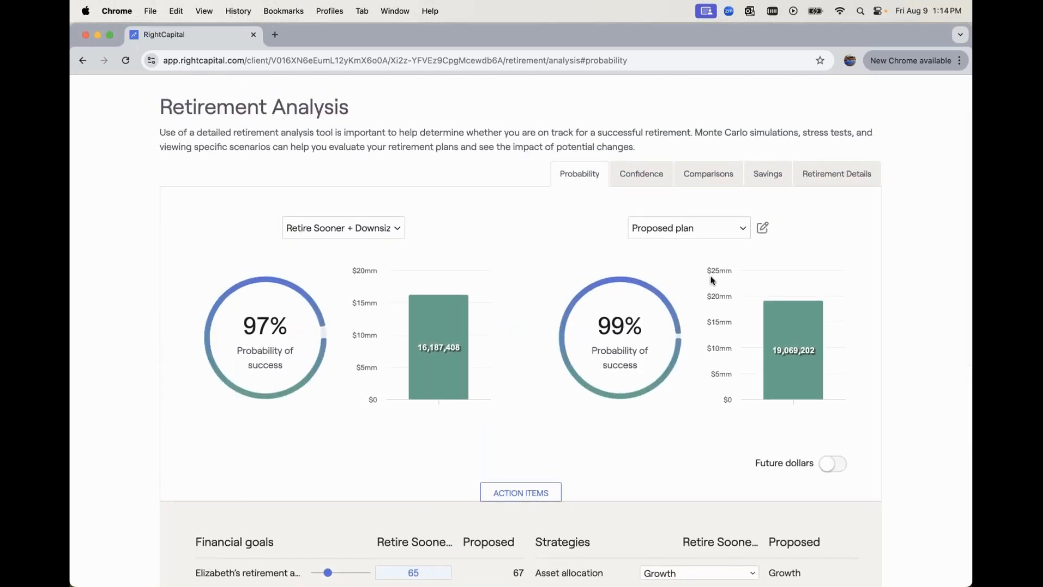
Create a copy of the Retire Sooner + Downsizing plan in the plan list.
{"action": "left_click", "coordinate": [762, 229]}
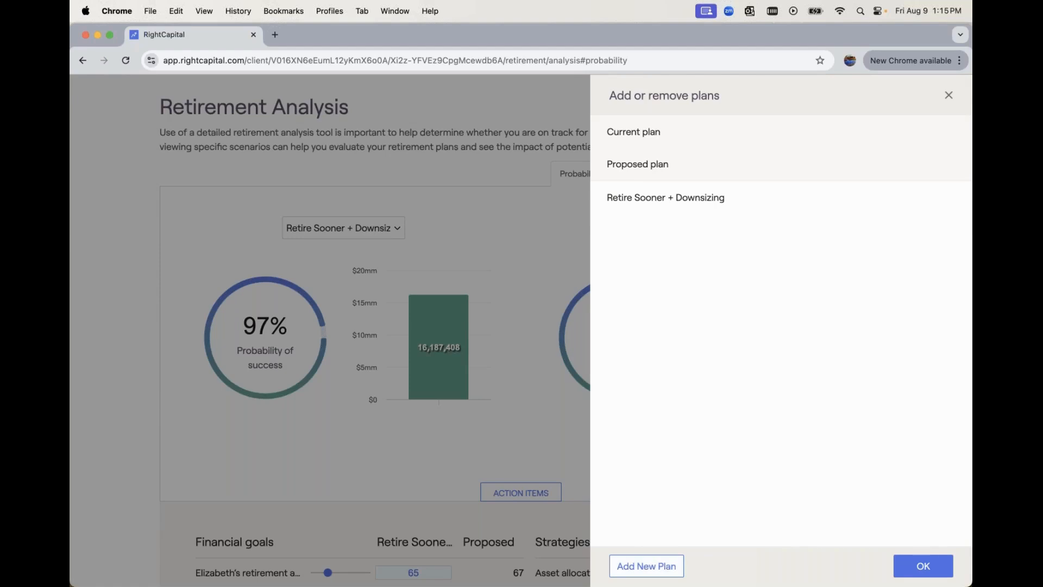
{"action": "mouse_move", "coordinate": [743, 203]}
{"action": "left_click", "coordinate": [902, 202]}
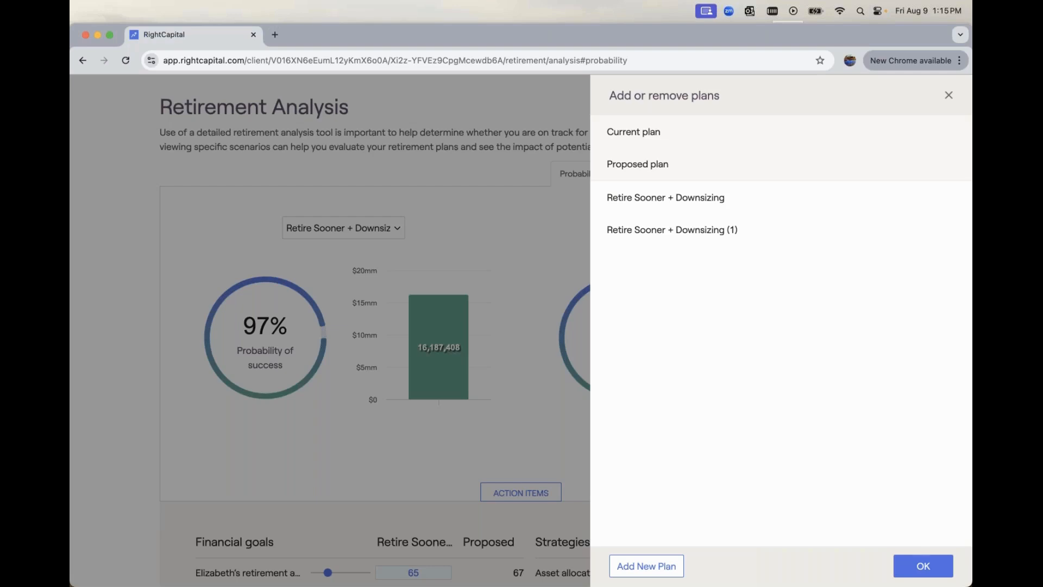
Rename the copied plan as Retire Sooner and confirm the plan list.
{"action": "left_click", "coordinate": [705, 233]}
{"action": "triple_click", "coordinate": [765, 234]}
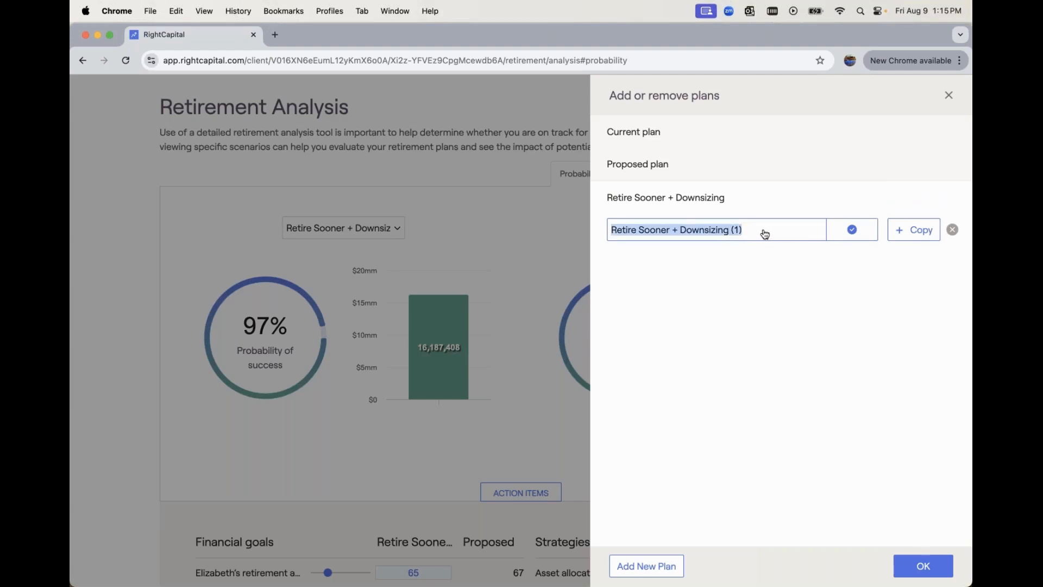
{"action": "key", "text": "BackSpace"}
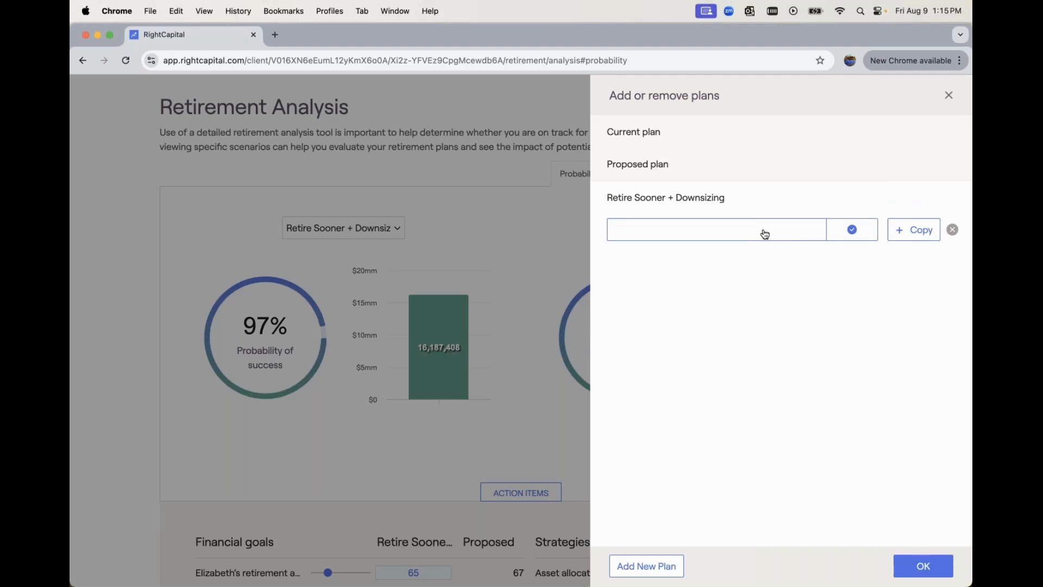
{"action": "type", "text": "Retire Sooner"}
{"action": "left_click", "coordinate": [835, 231]}
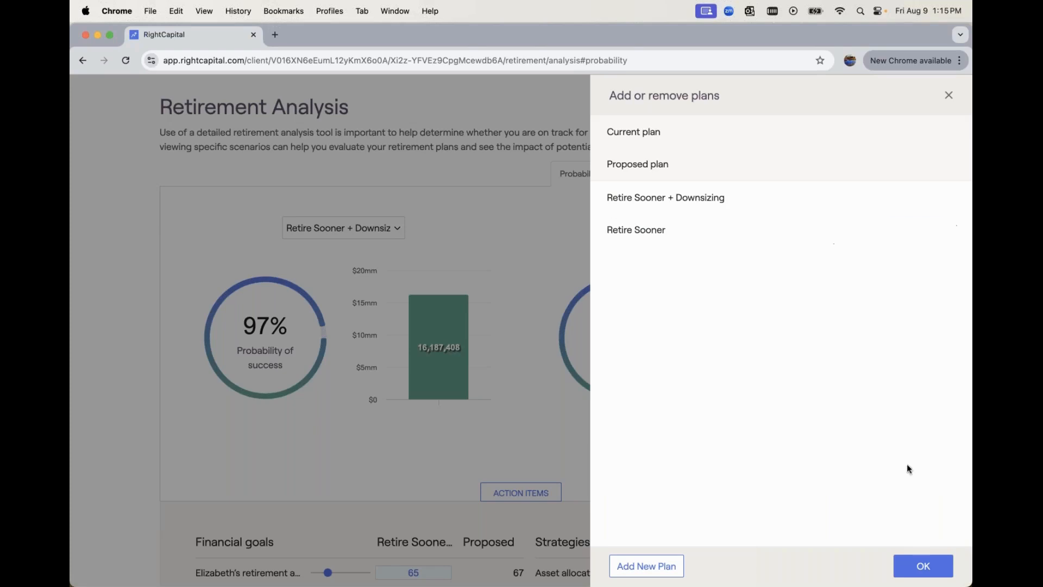
{"action": "left_click", "coordinate": [917, 566]}
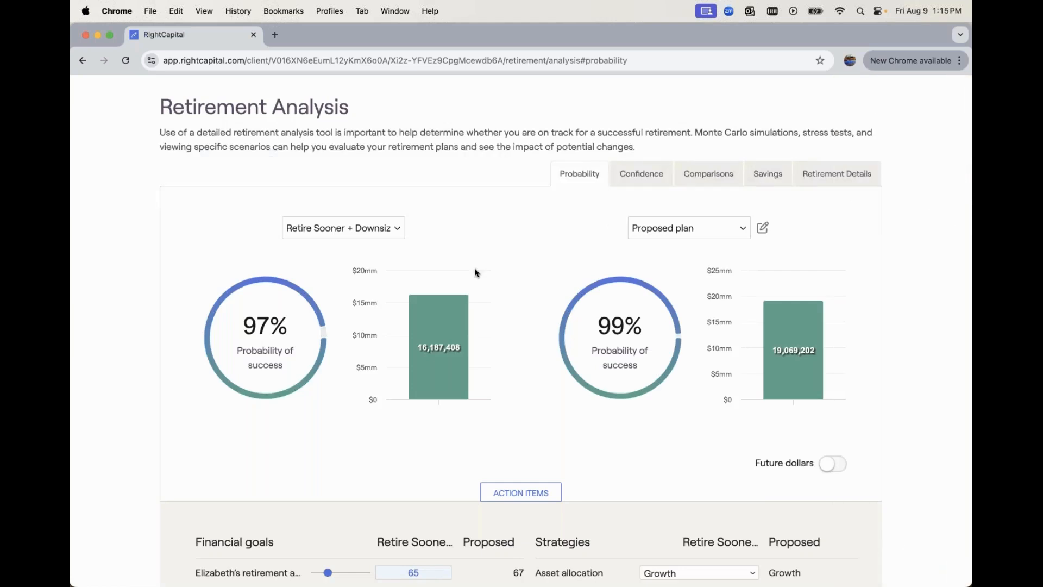
Show the Retire Sooner plan as the editable plan, compared against Retire Sooner + Downsizing.
{"action": "scroll", "coordinate": [454, 242], "scroll_direction": "down", "scroll_amount": 1}
{"action": "left_click", "coordinate": [353, 199]}
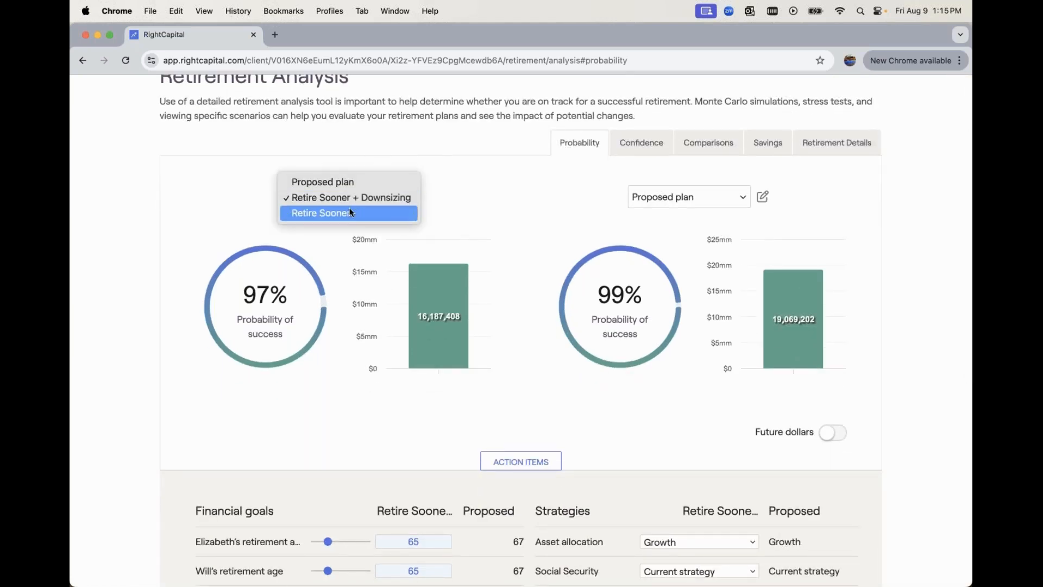
{"action": "left_click", "coordinate": [349, 213]}
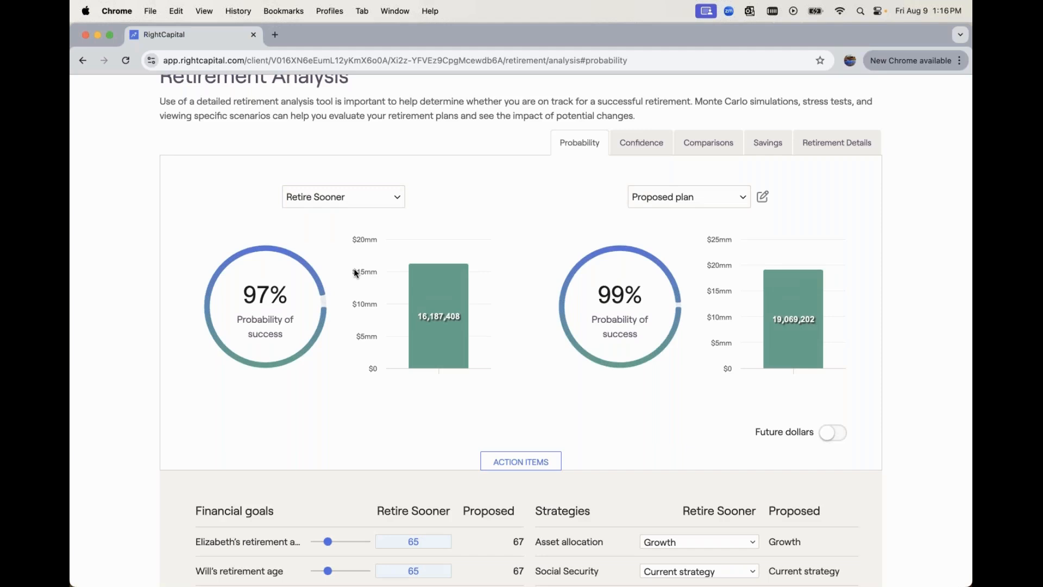
{"action": "scroll", "coordinate": [355, 273], "scroll_direction": "down", "scroll_amount": 3}
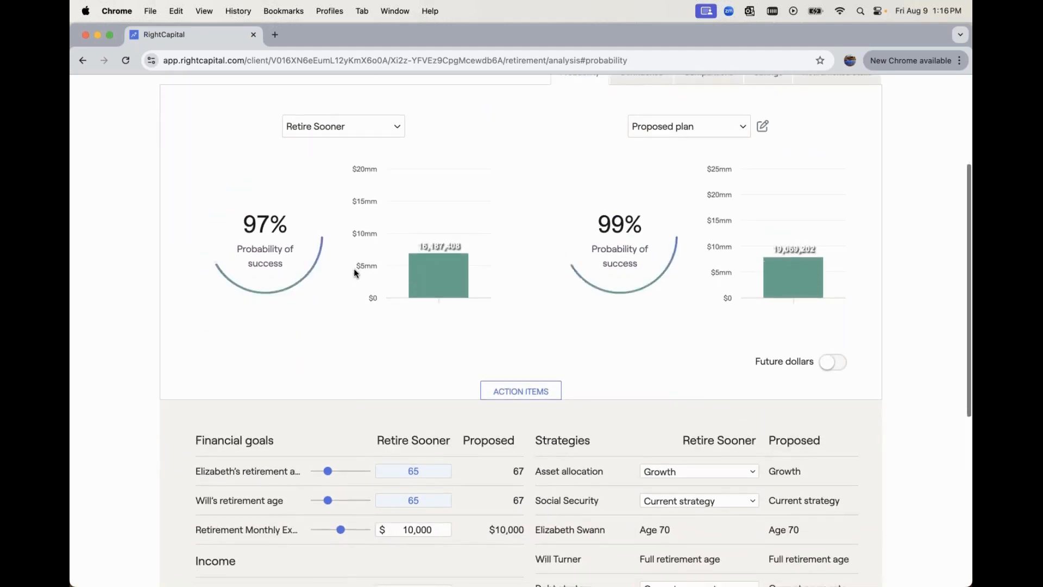
{"action": "scroll", "coordinate": [354, 268], "scroll_direction": "down", "scroll_amount": 1}
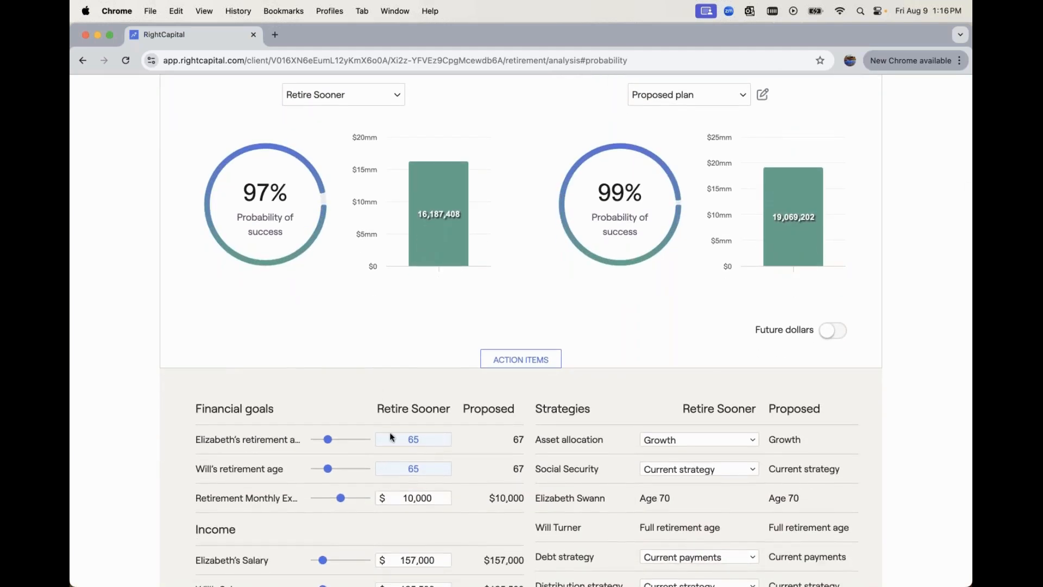
{"action": "left_click", "coordinate": [652, 94]}
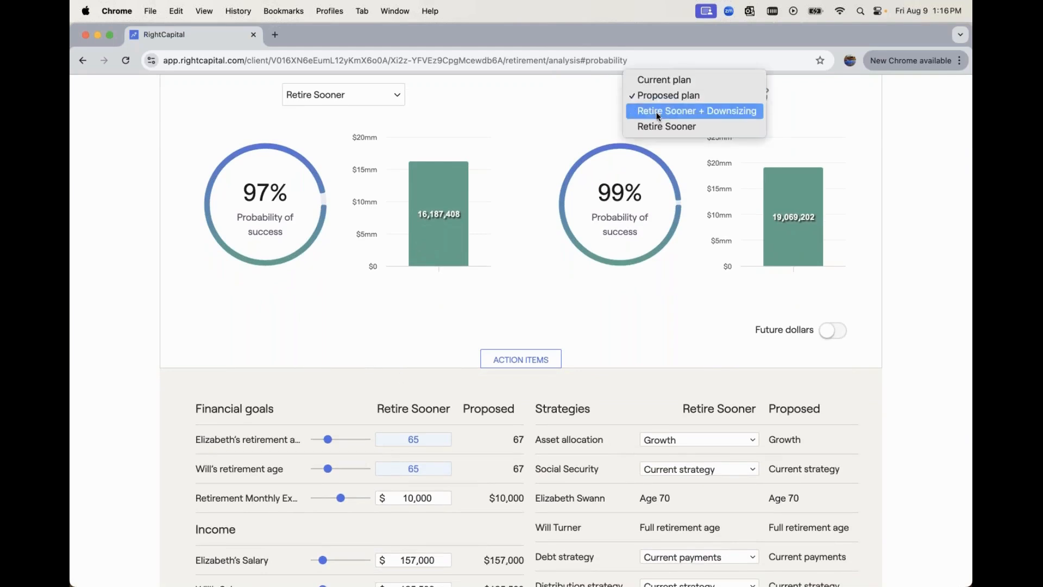
{"action": "left_click", "coordinate": [657, 110]}
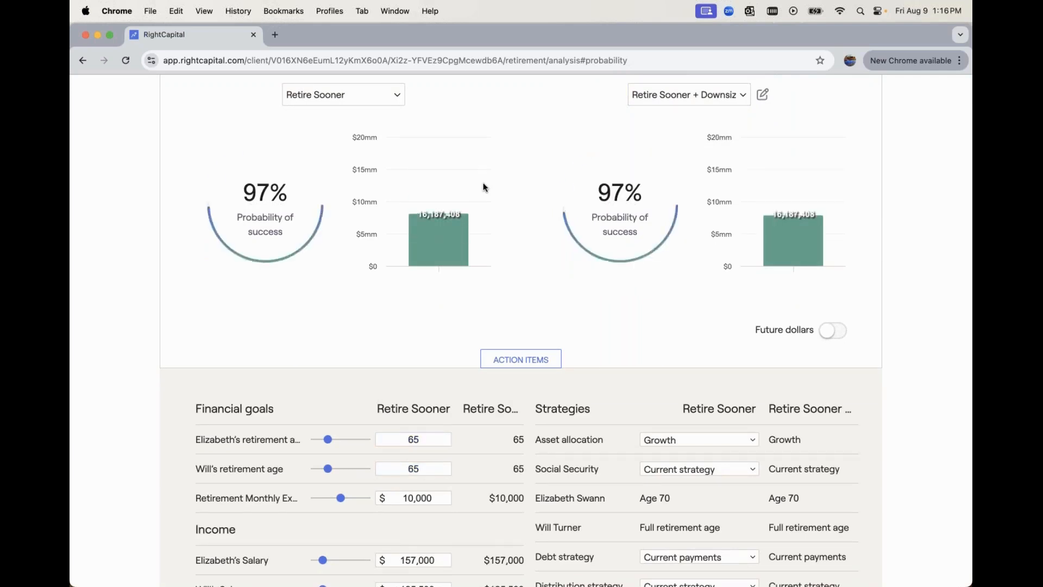
In the Retire Sooner plan, set the primary home relocation to Never and Joint Taxable savings to $12,000, and refresh the analysis.
{"action": "scroll", "coordinate": [485, 187], "scroll_direction": "down", "scroll_amount": 5}
{"action": "scroll", "coordinate": [485, 188], "scroll_direction": "down", "scroll_amount": 5}
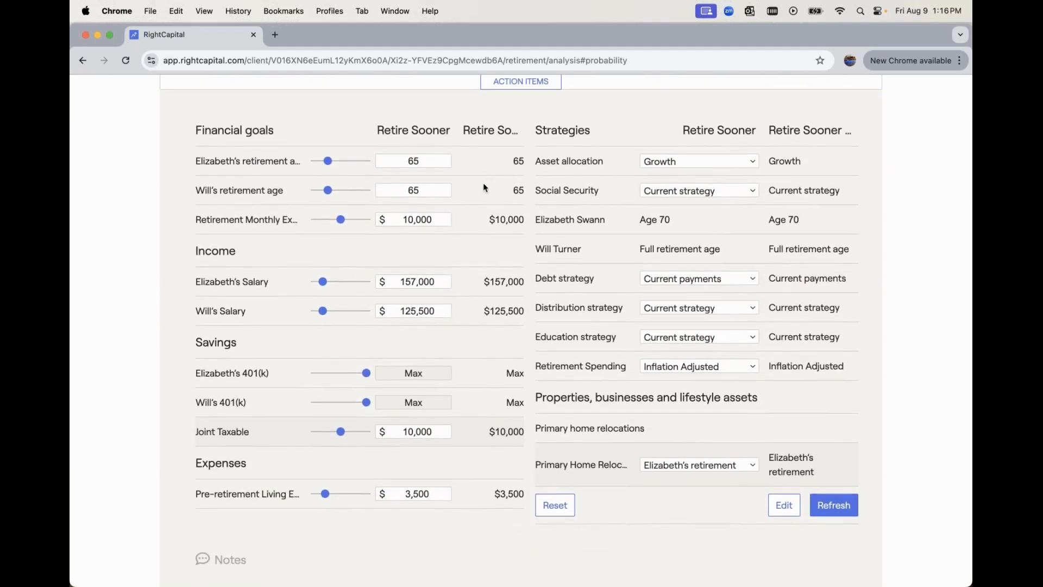
{"action": "scroll", "coordinate": [485, 188], "scroll_direction": "up", "scroll_amount": 10}
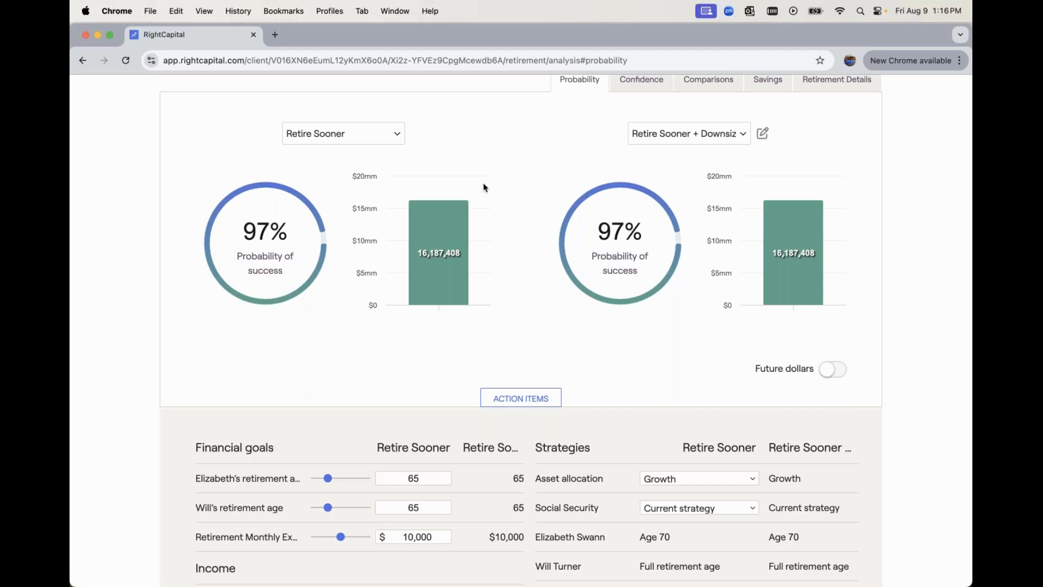
{"action": "scroll", "coordinate": [515, 265], "scroll_direction": "down", "scroll_amount": 5}
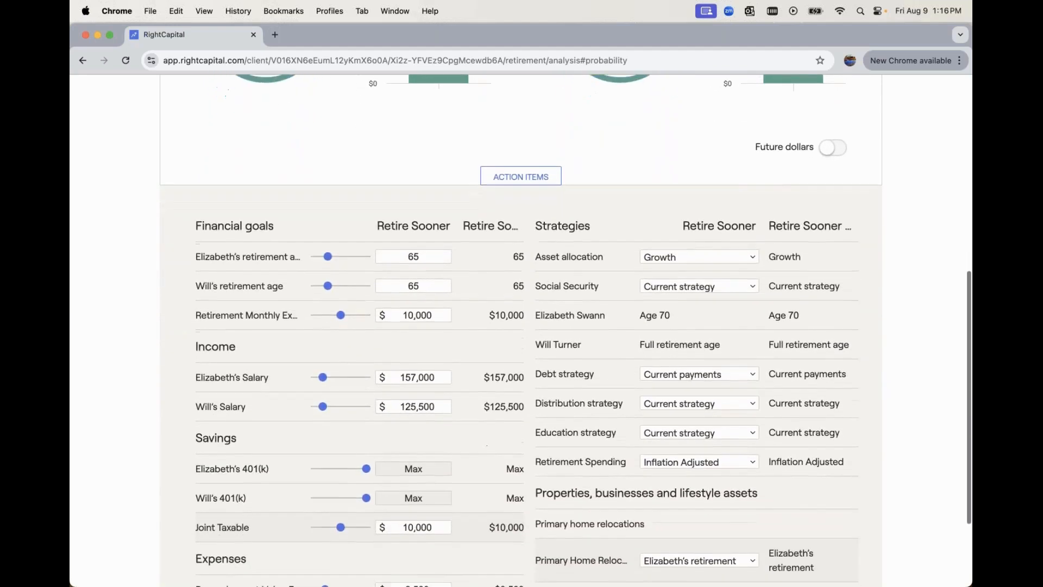
{"action": "scroll", "coordinate": [517, 266], "scroll_direction": "down", "scroll_amount": 3}
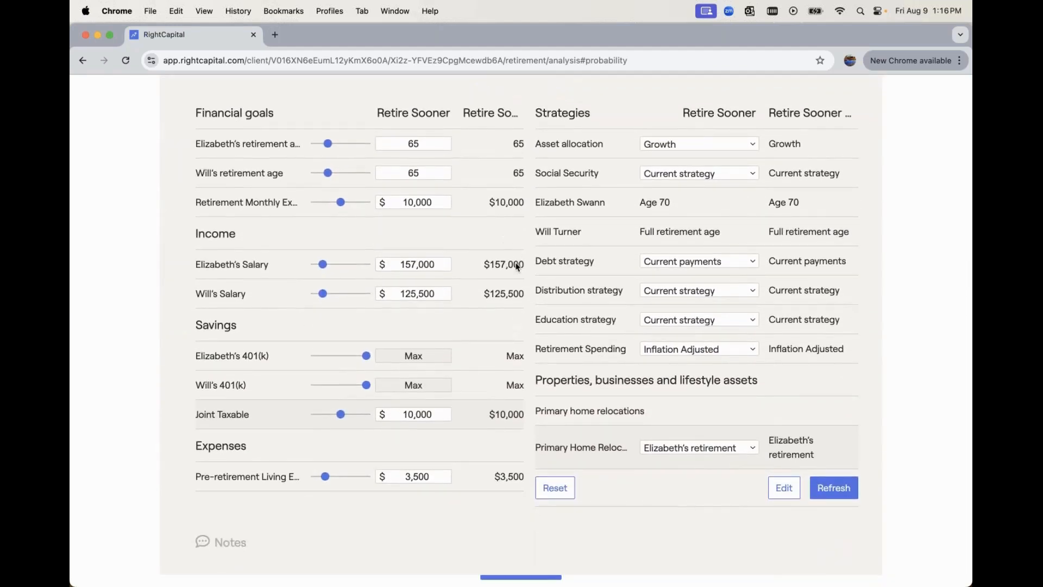
{"action": "left_click", "coordinate": [691, 450]}
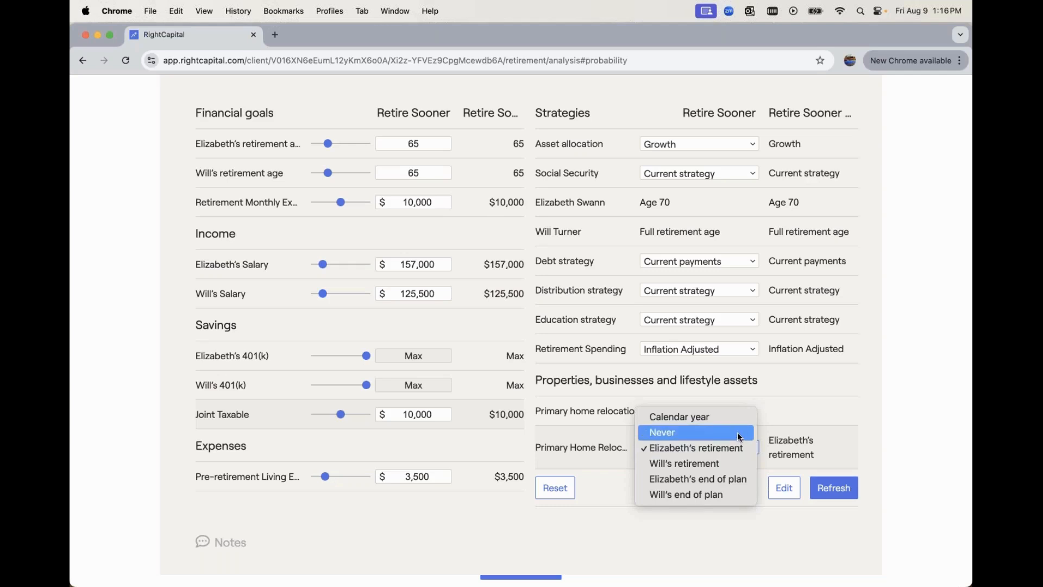
{"action": "key", "text": "Escape"}
{"action": "left_click", "coordinate": [736, 437]}
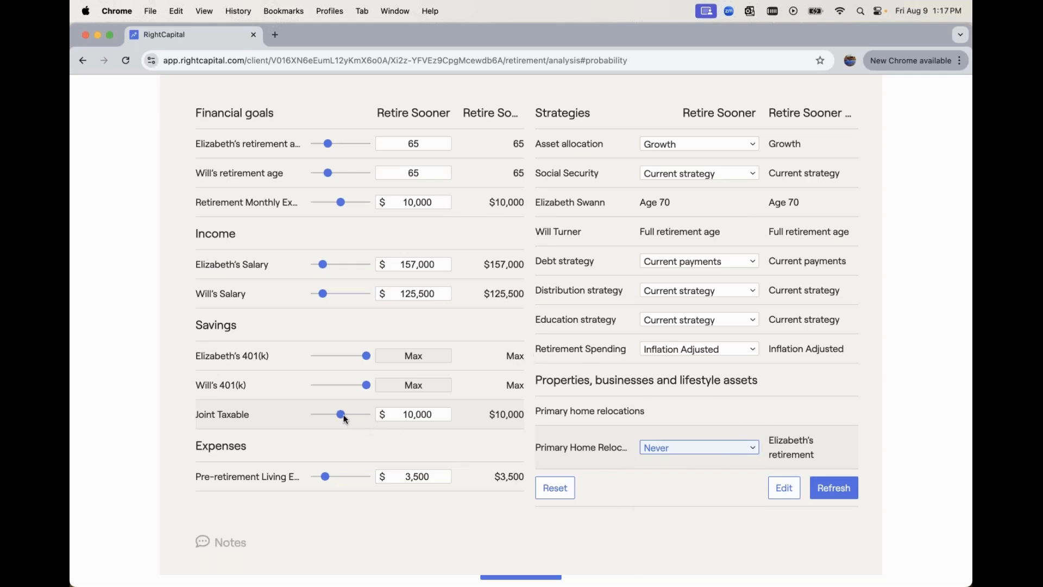
{"action": "left_click_drag", "start_coordinate": [343, 417], "coordinate": [346, 415]}
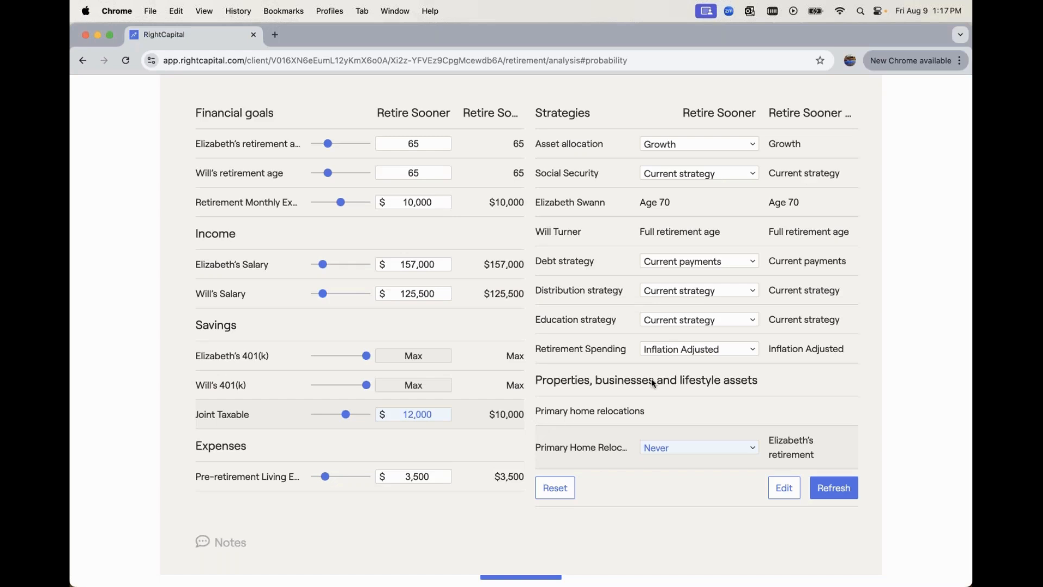
{"action": "left_click", "coordinate": [820, 493]}
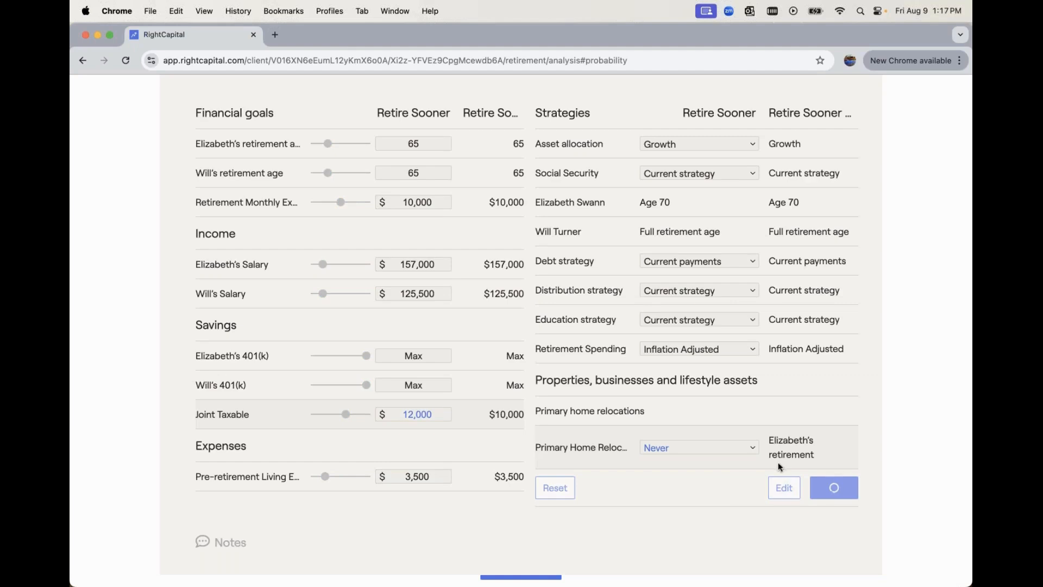
Add a new Roth IRA savings action item for the first-listed client.
{"action": "left_click", "coordinate": [782, 488]}
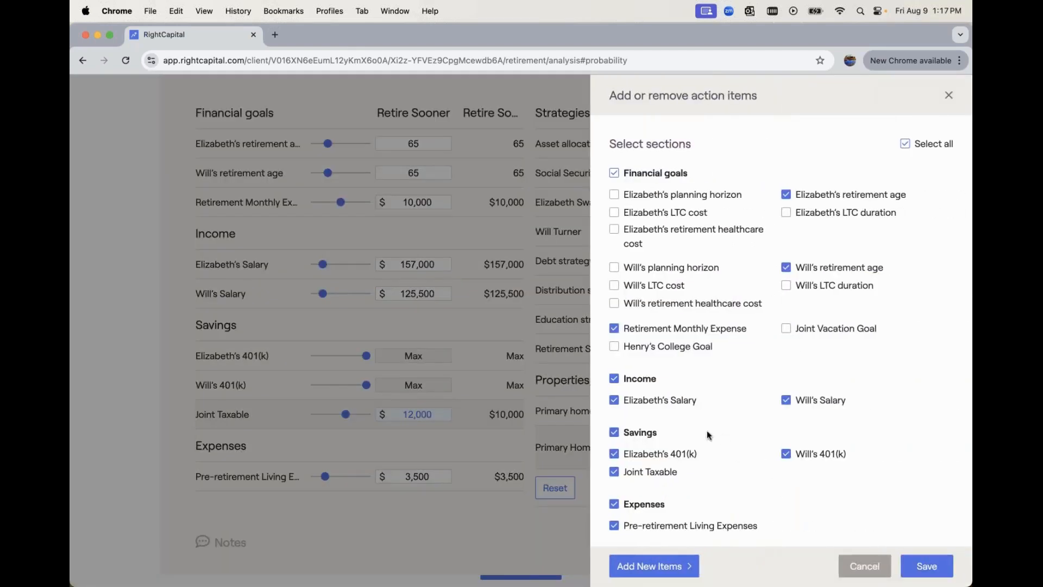
{"action": "left_click", "coordinate": [656, 566]}
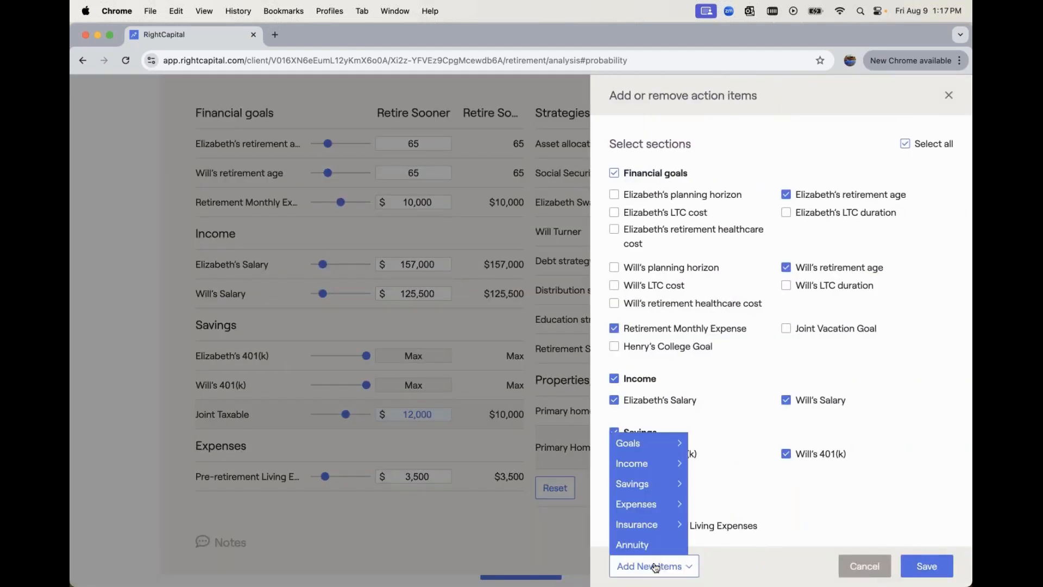
{"action": "mouse_move", "coordinate": [639, 488]}
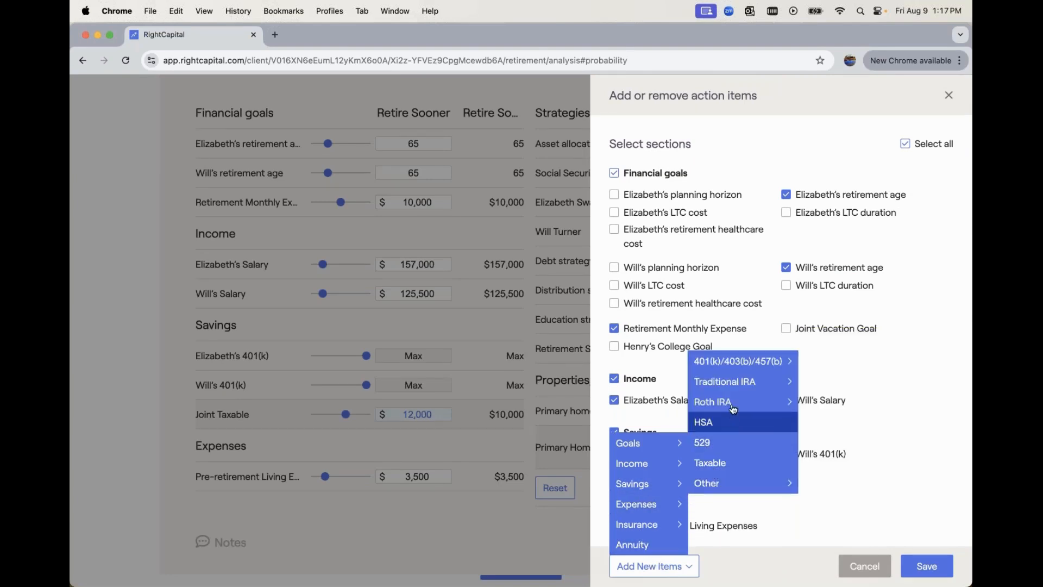
{"action": "mouse_move", "coordinate": [739, 403]}
{"action": "left_click", "coordinate": [834, 349]}
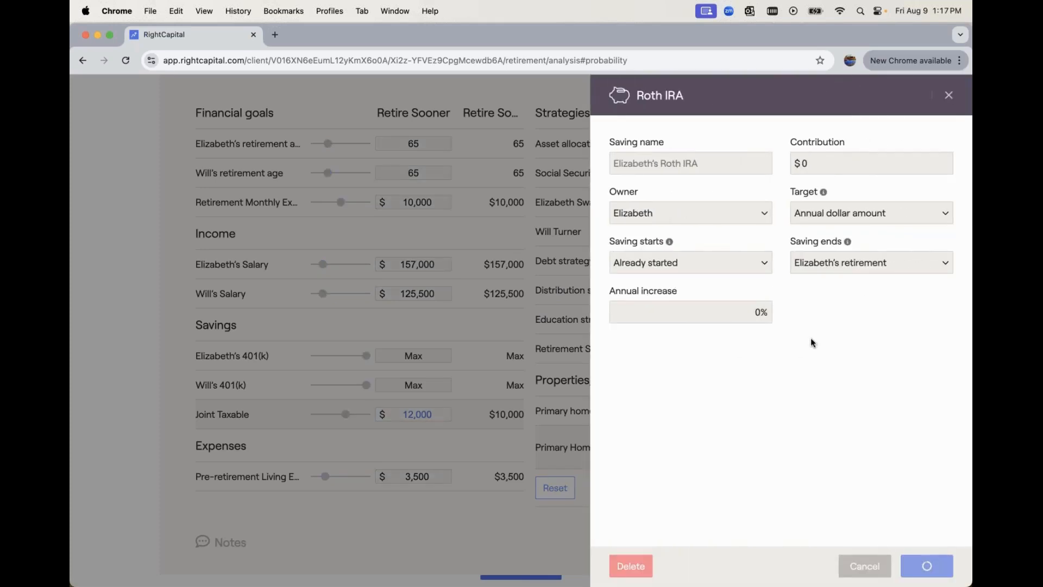
Set the new Roth IRA saving to maximum contribution, owned by the second-listed client and ending at that client's retirement, and save it.
{"action": "left_click", "coordinate": [867, 172]}
{"action": "key", "text": "BackSpace"}
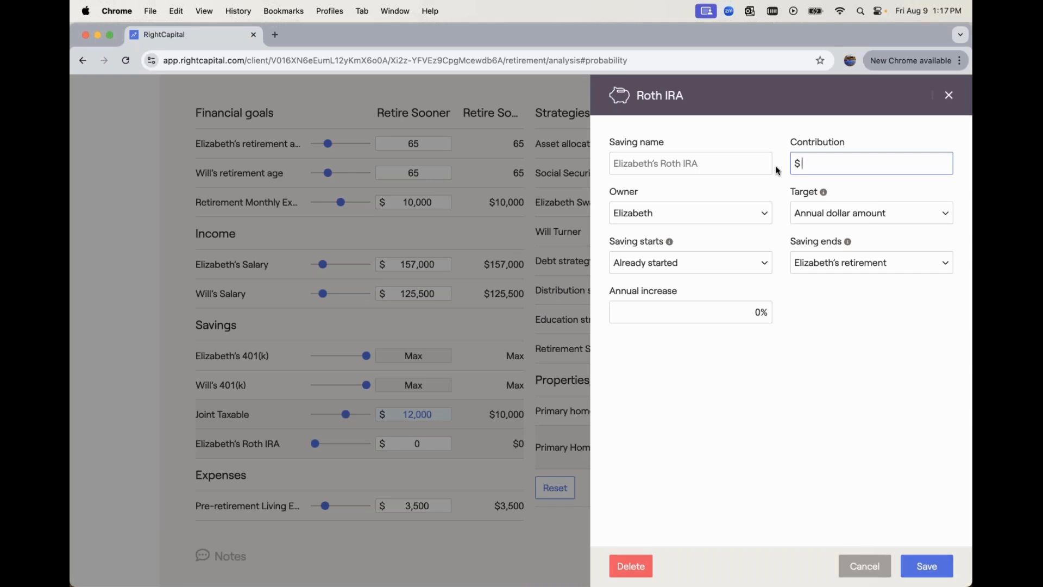
{"action": "left_click", "coordinate": [845, 212]}
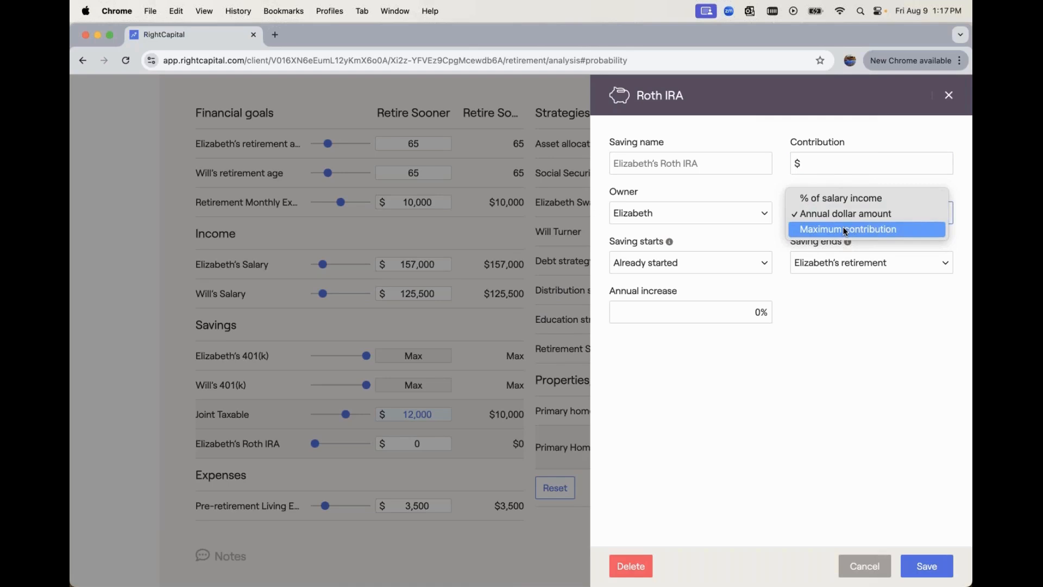
{"action": "left_click", "coordinate": [846, 229]}
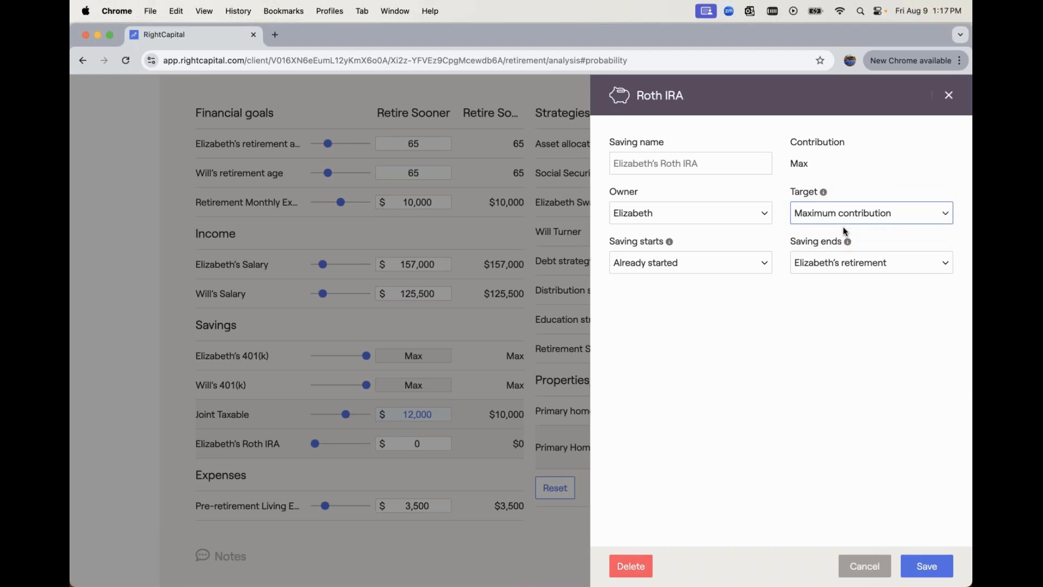
{"action": "left_click", "coordinate": [749, 218]}
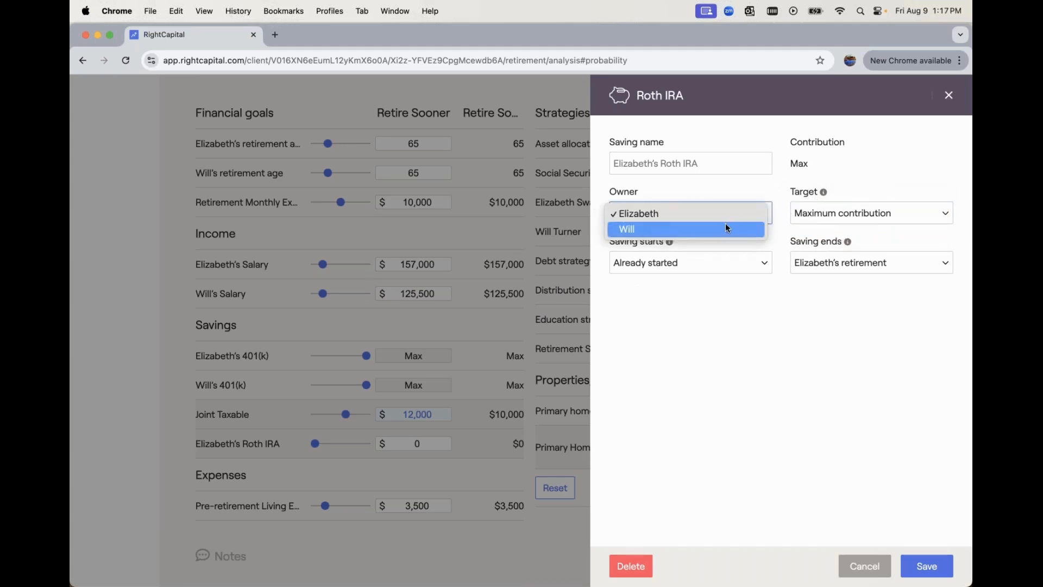
{"action": "left_click", "coordinate": [725, 228]}
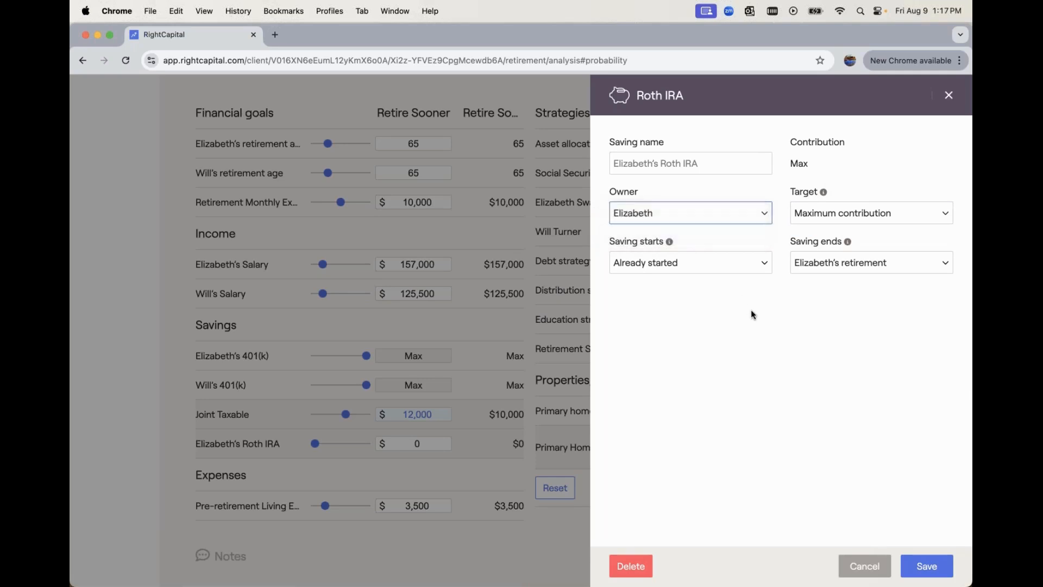
{"action": "left_click", "coordinate": [811, 269]}
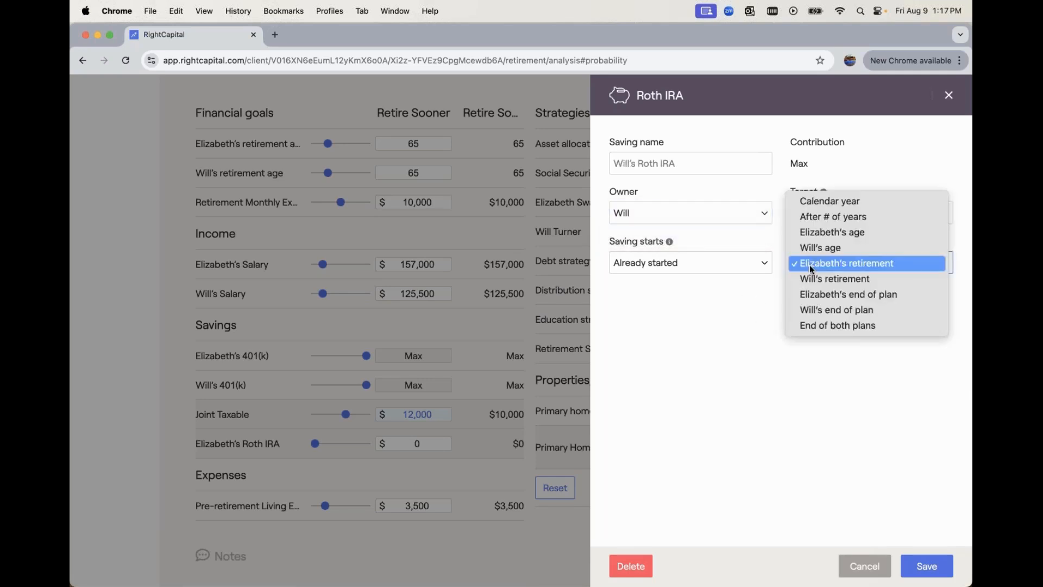
{"action": "left_click", "coordinate": [809, 279]}
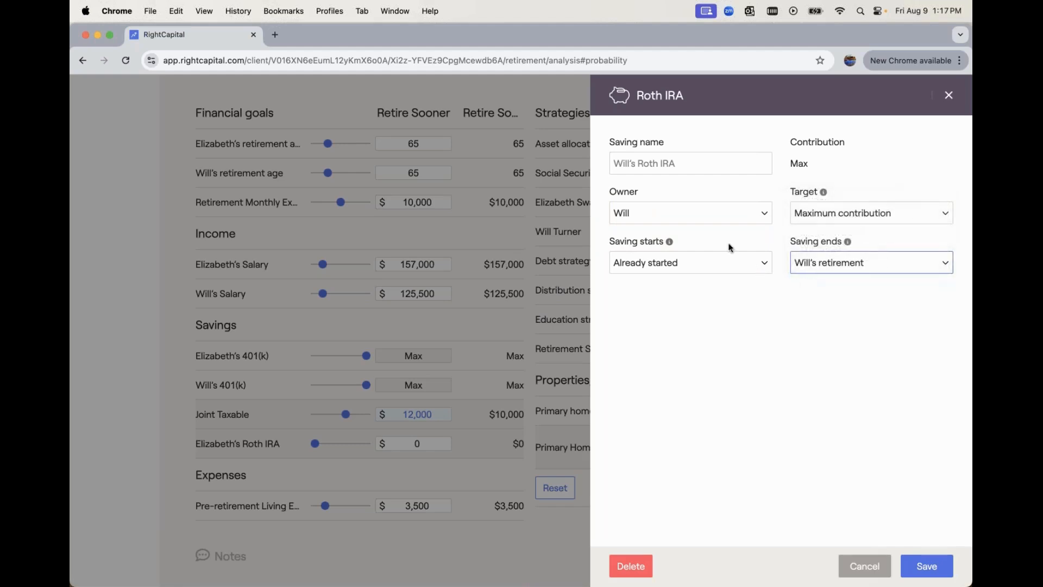
{"action": "left_click", "coordinate": [922, 565]}
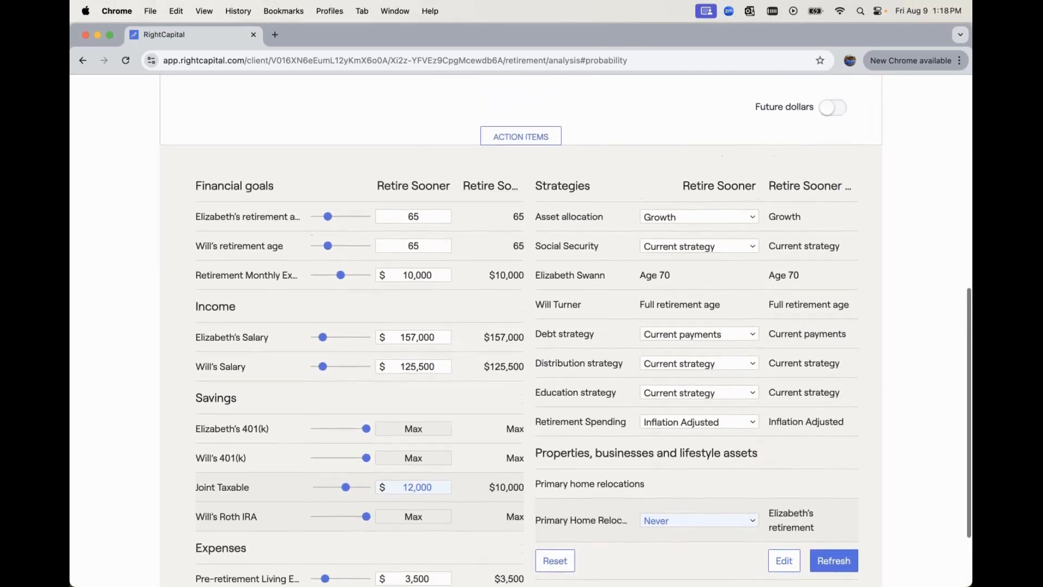
Make a copy of the Retire Sooner + Downsizing plan in the plan list.
{"action": "scroll", "coordinate": [520, 330], "scroll_direction": "down", "scroll_amount": 4}
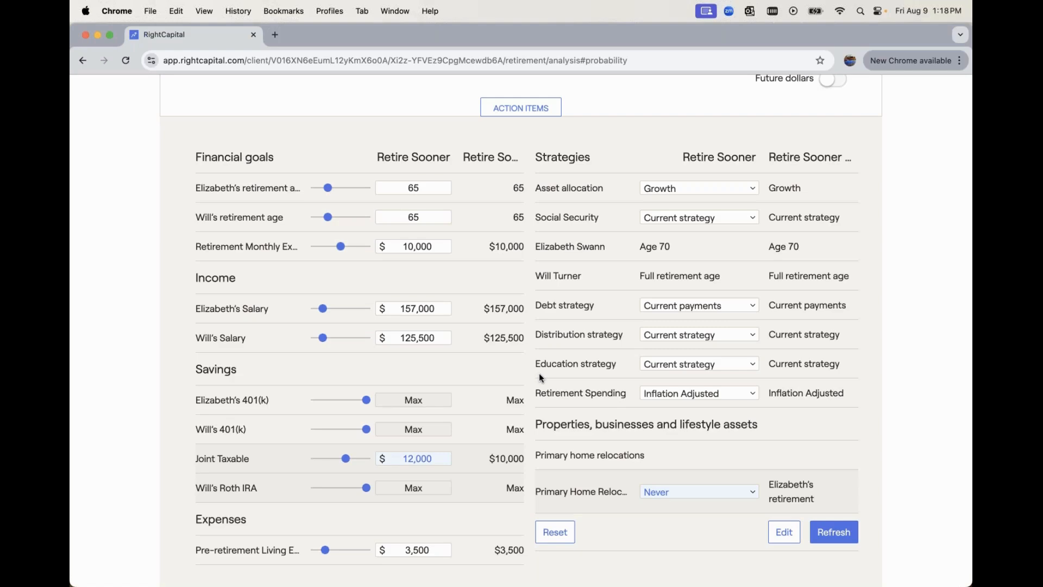
{"action": "scroll", "coordinate": [539, 376], "scroll_direction": "up", "scroll_amount": 10}
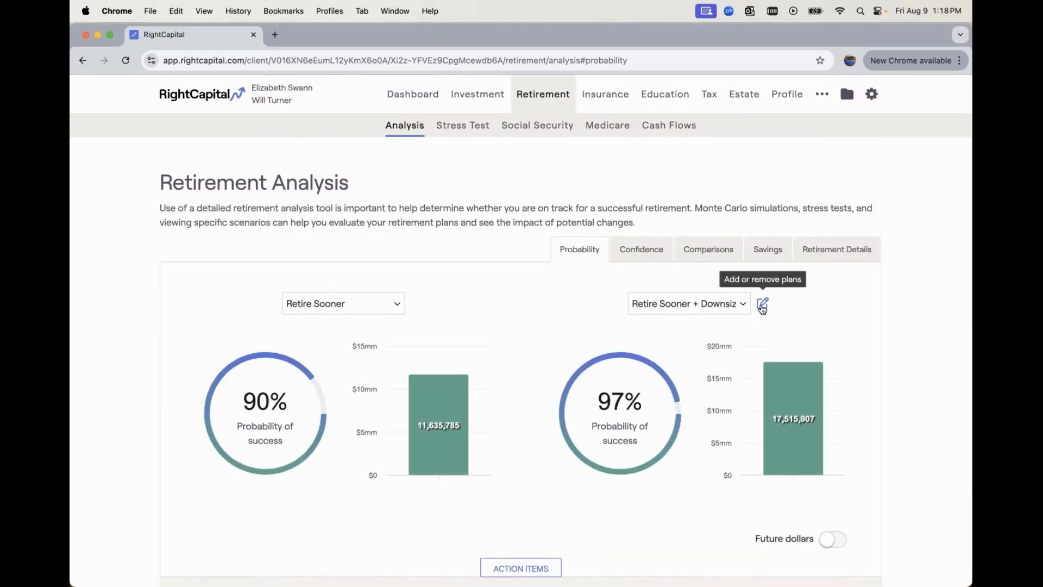
{"action": "left_click", "coordinate": [763, 304]}
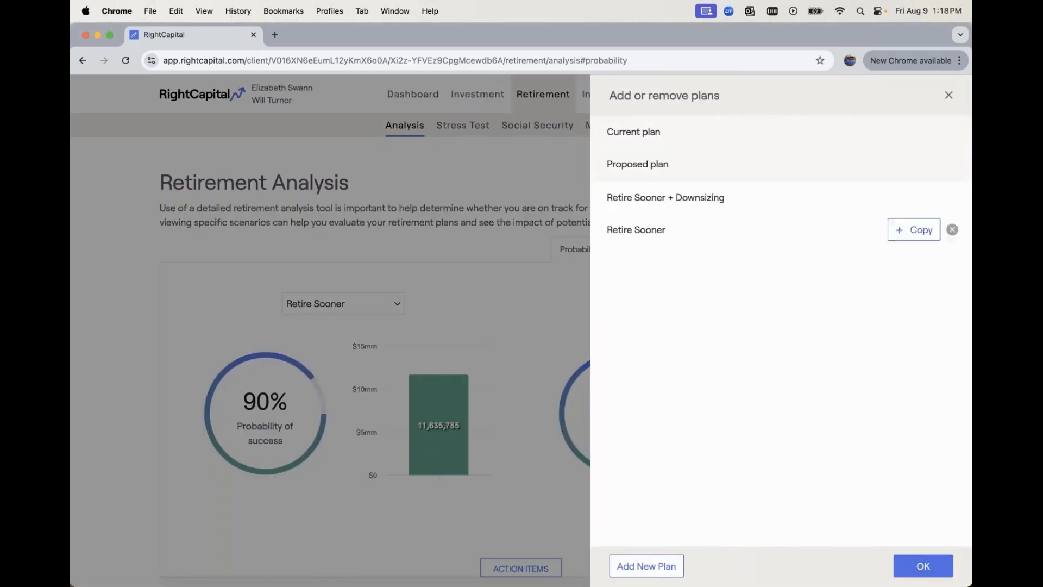
{"action": "mouse_move", "coordinate": [827, 235]}
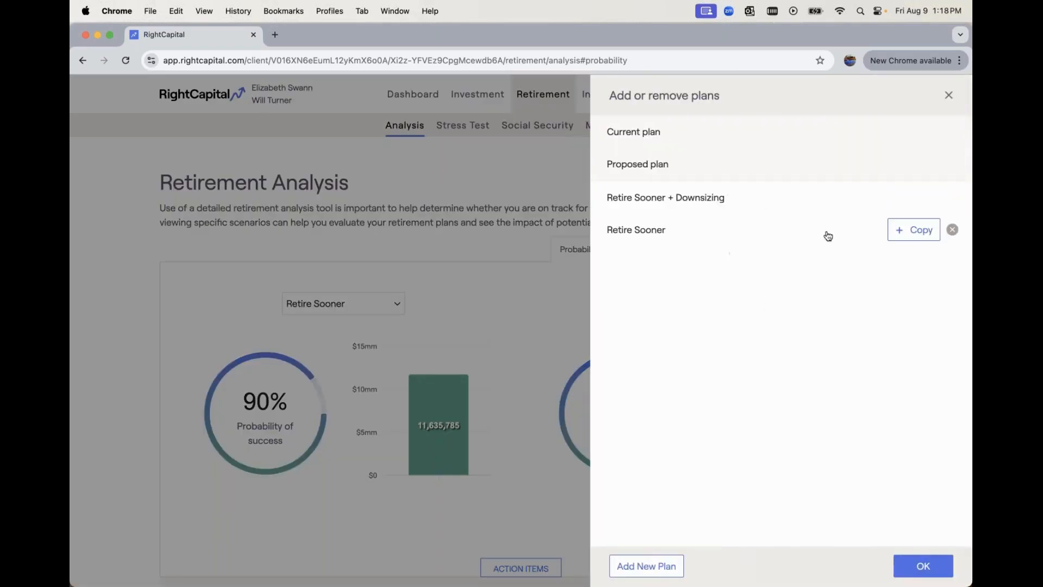
{"action": "left_click", "coordinate": [903, 205]}
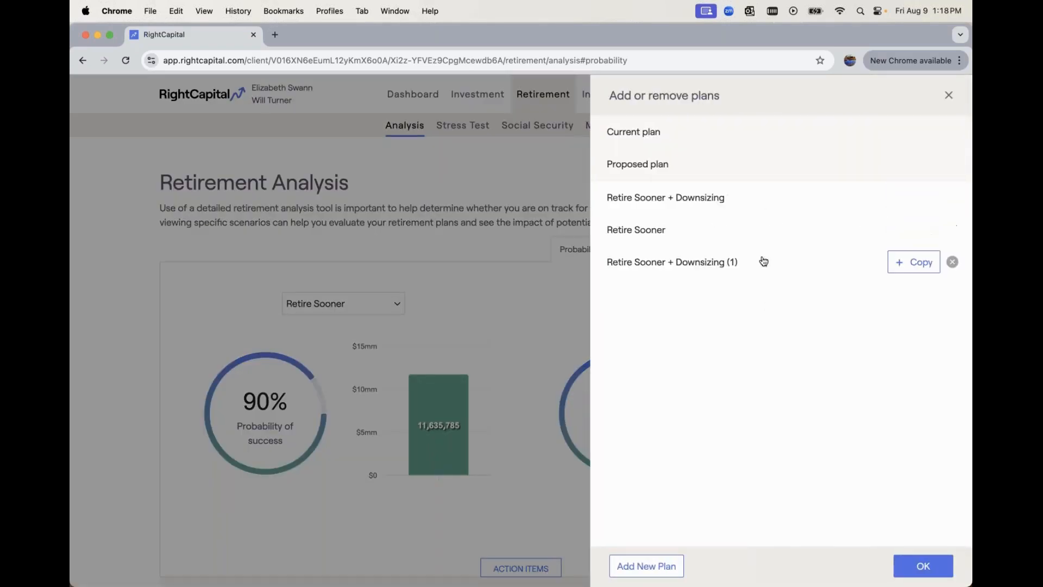
Rename the copied plan as Switching Careers and confirm the plan list.
{"action": "left_click", "coordinate": [740, 263]}
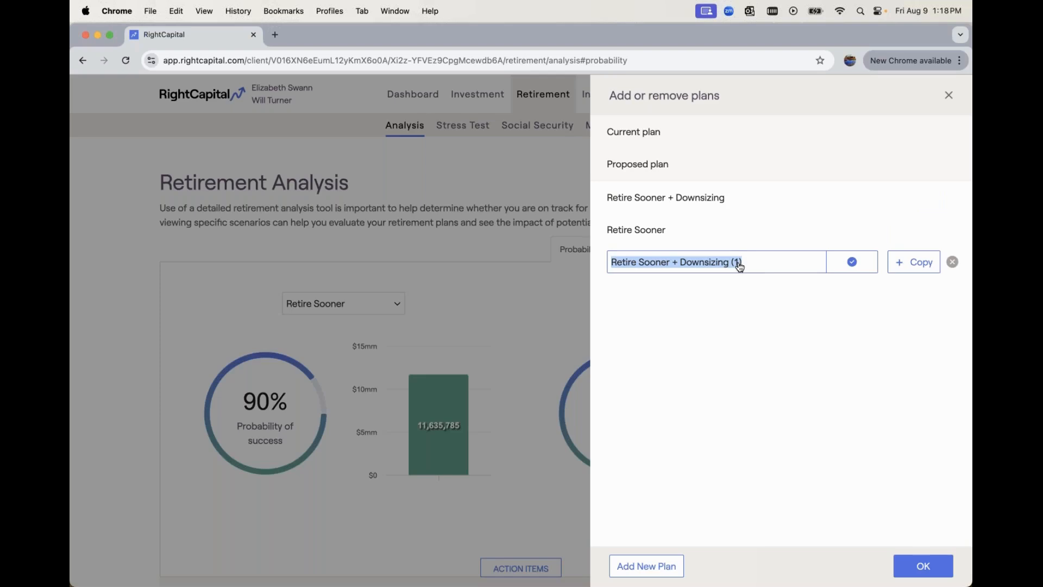
{"action": "type", "text": "Switching"}
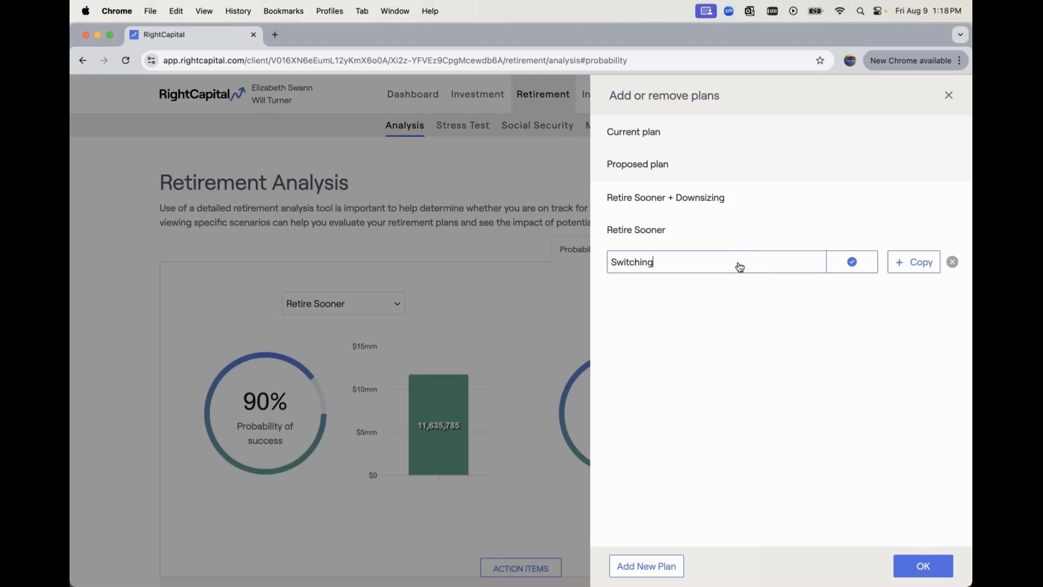
{"action": "type", "text": " Careers"}
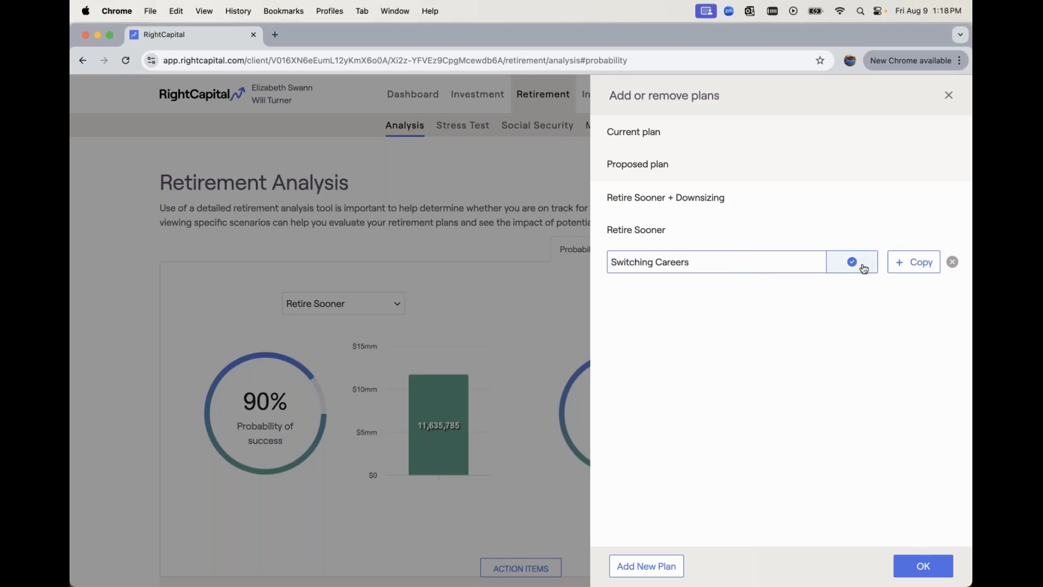
{"action": "left_click", "coordinate": [860, 268]}
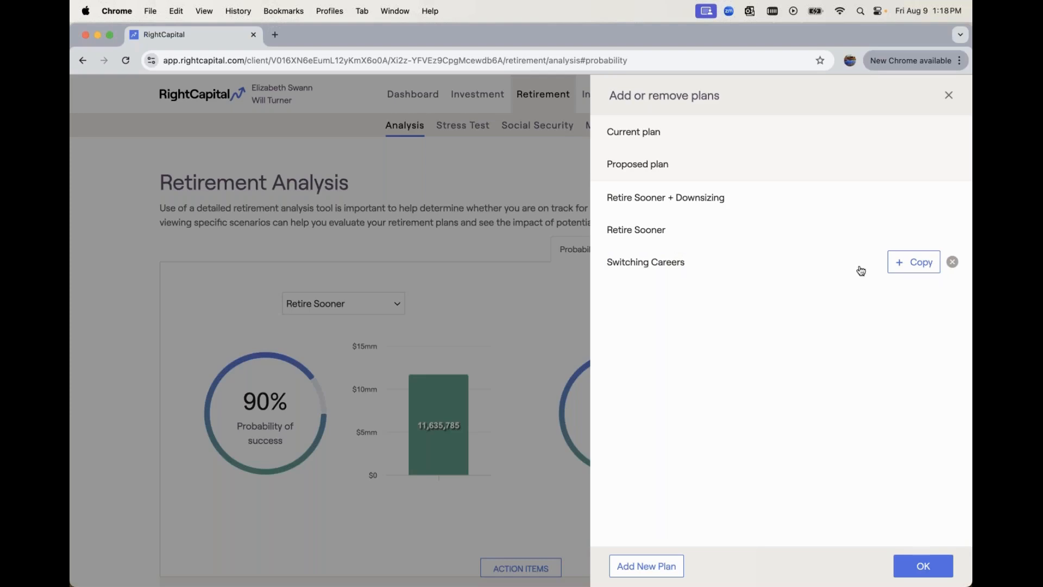
{"action": "left_click", "coordinate": [914, 564]}
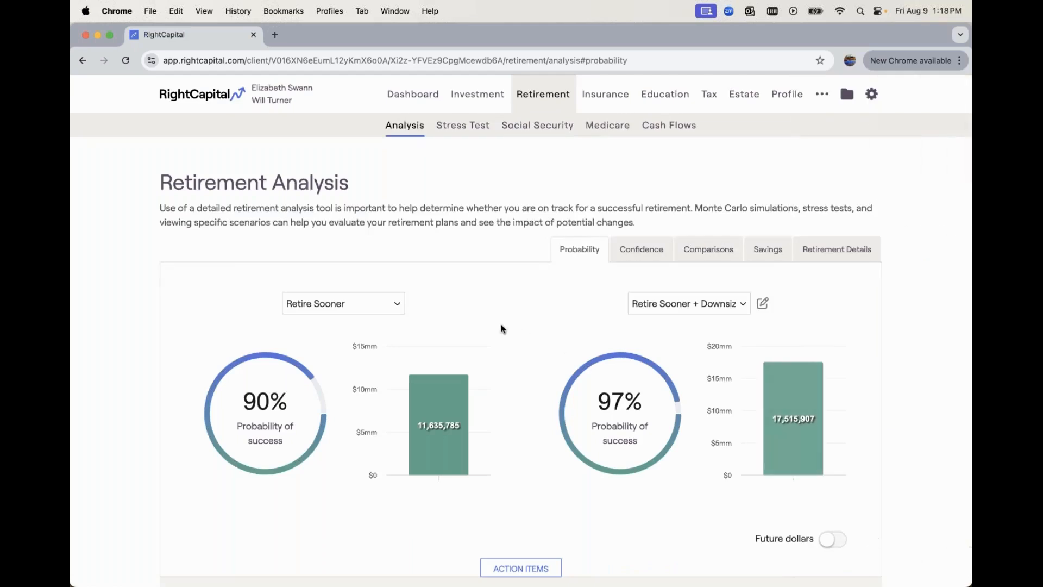
Show the Switching Careers plan as the editable plan, compared against Retire Sooner + Downsizing.
{"action": "left_click", "coordinate": [381, 302]}
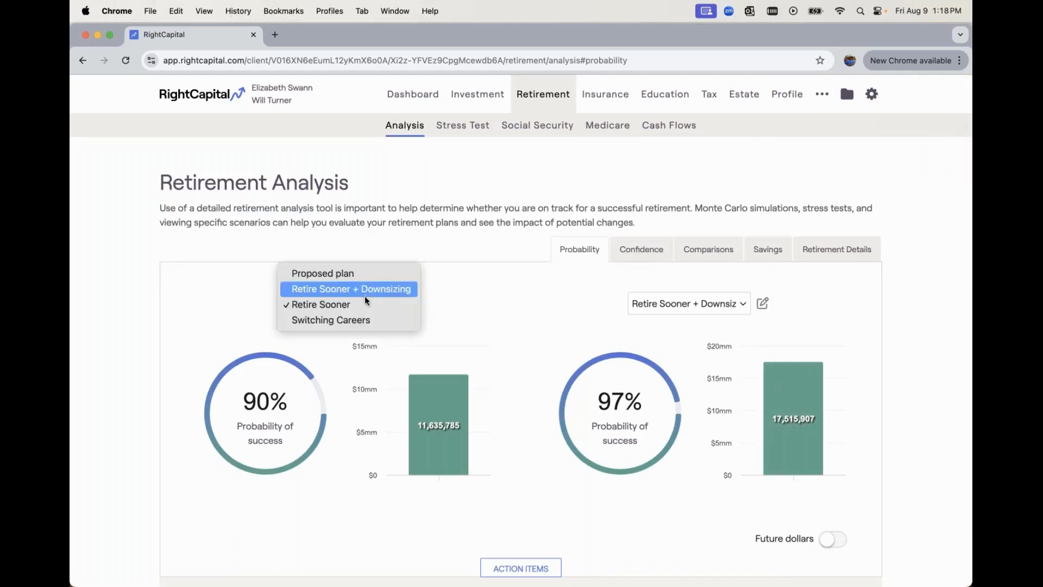
{"action": "left_click", "coordinate": [363, 322]}
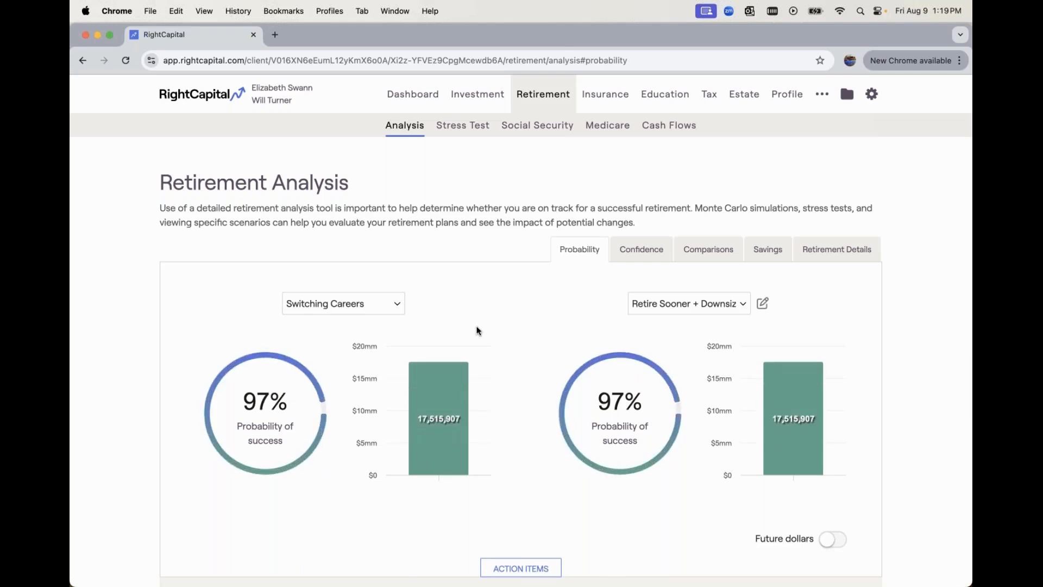
{"action": "scroll", "coordinate": [477, 330], "scroll_direction": "down", "scroll_amount": 5}
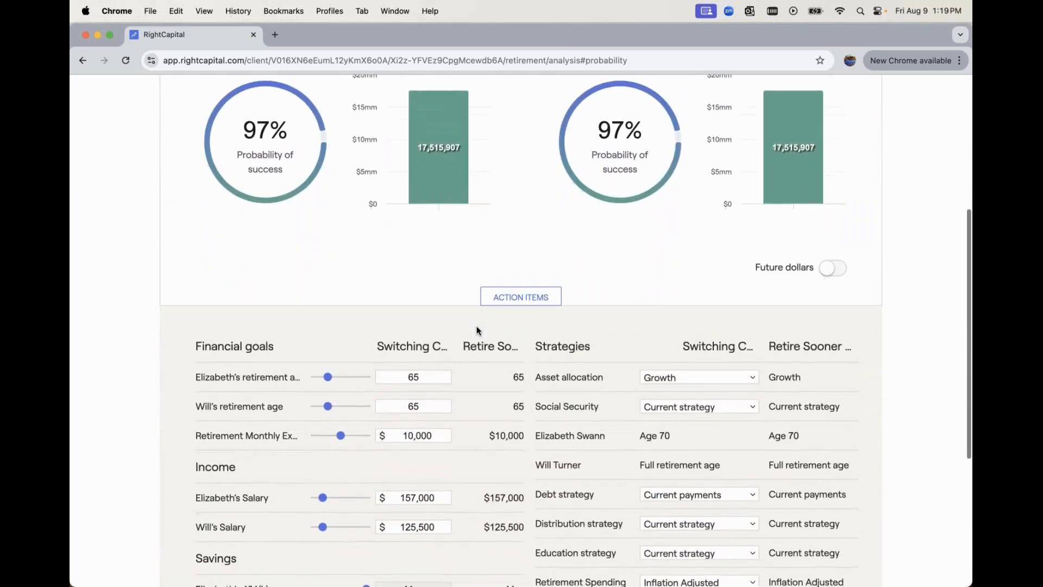
View the details of the second-listed client's salary in the Switching Careers plan, and close them.
{"action": "scroll", "coordinate": [477, 330], "scroll_direction": "down", "scroll_amount": 3}
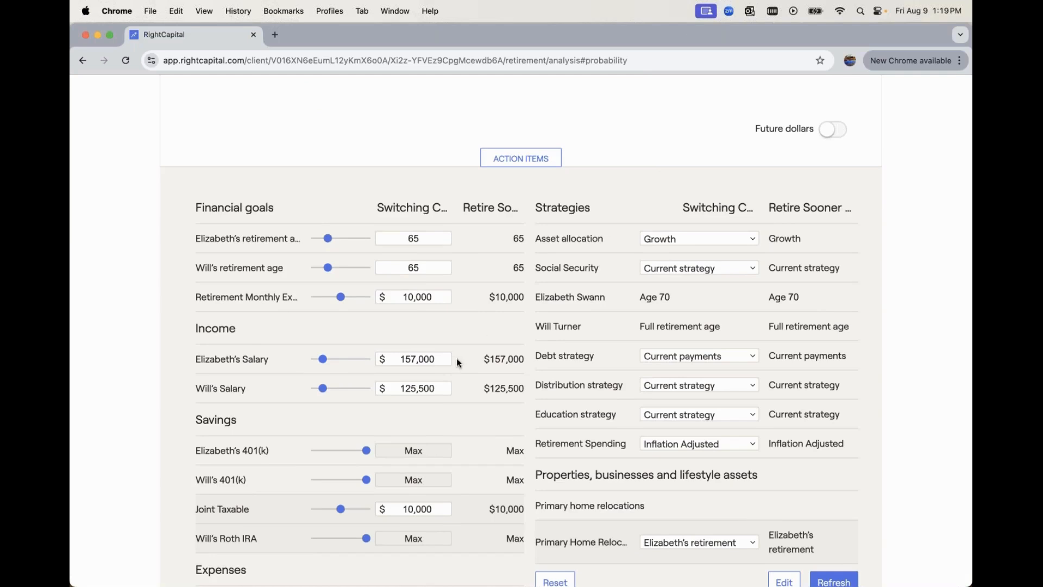
{"action": "scroll", "coordinate": [456, 358], "scroll_direction": "down", "scroll_amount": 3}
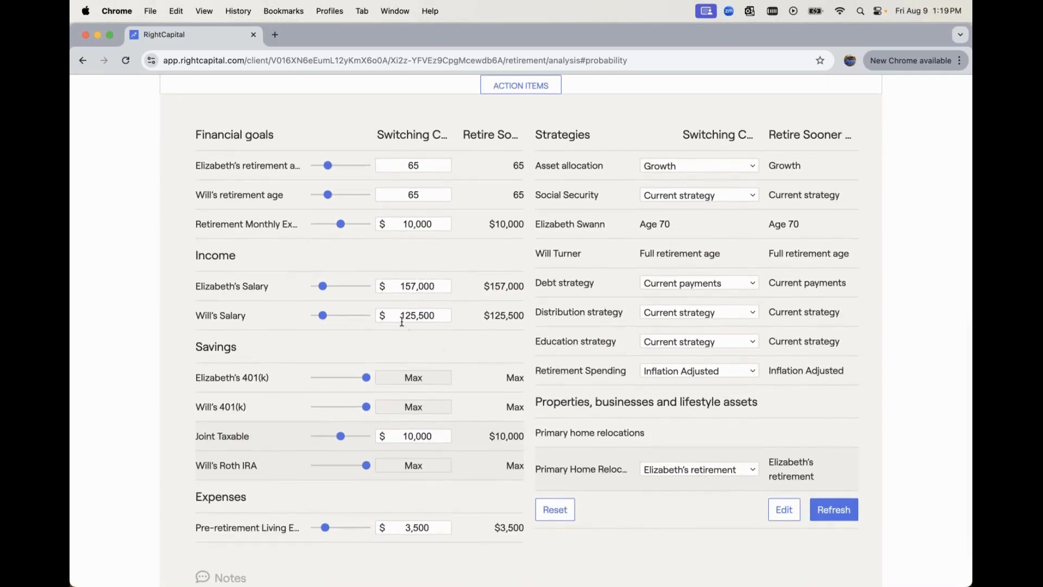
{"action": "left_click", "coordinate": [226, 317]}
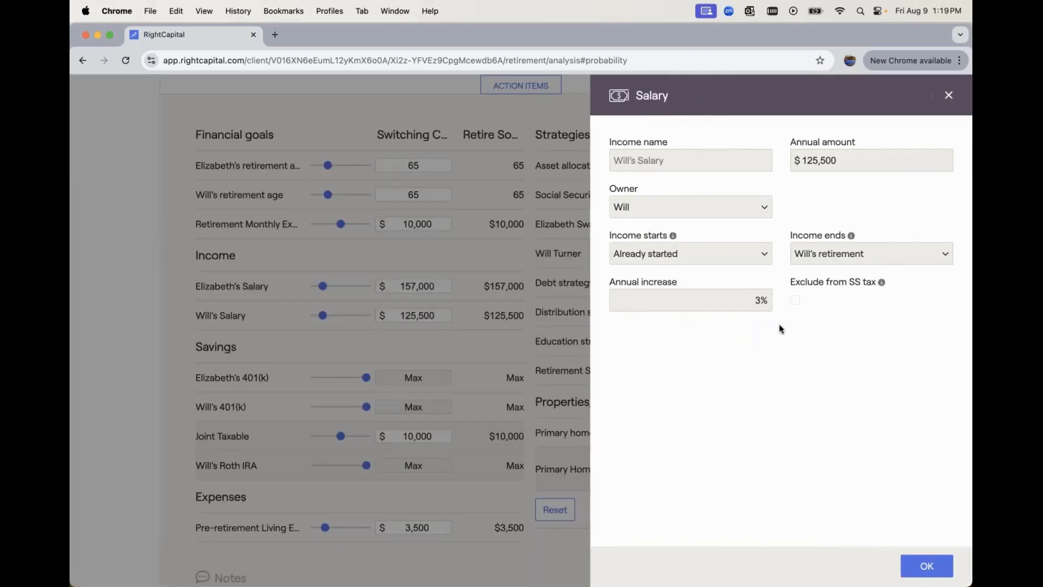
{"action": "left_click", "coordinate": [947, 98]}
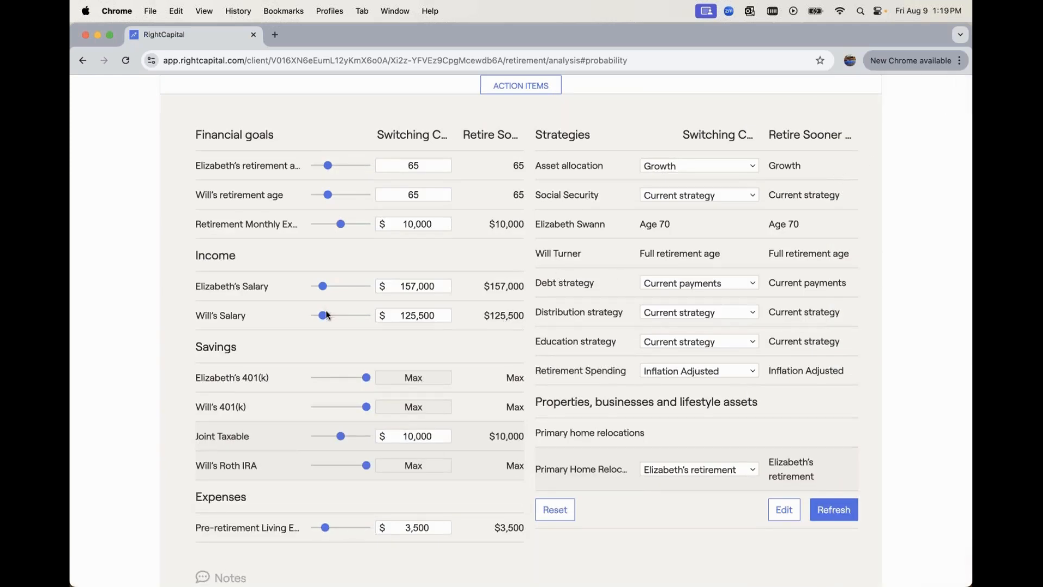
In the Switching Careers plan, set the second-listed client's salary to $140,000 and existing 401(k) savings to 0%, and refresh the analysis.
{"action": "left_click", "coordinate": [409, 320]}
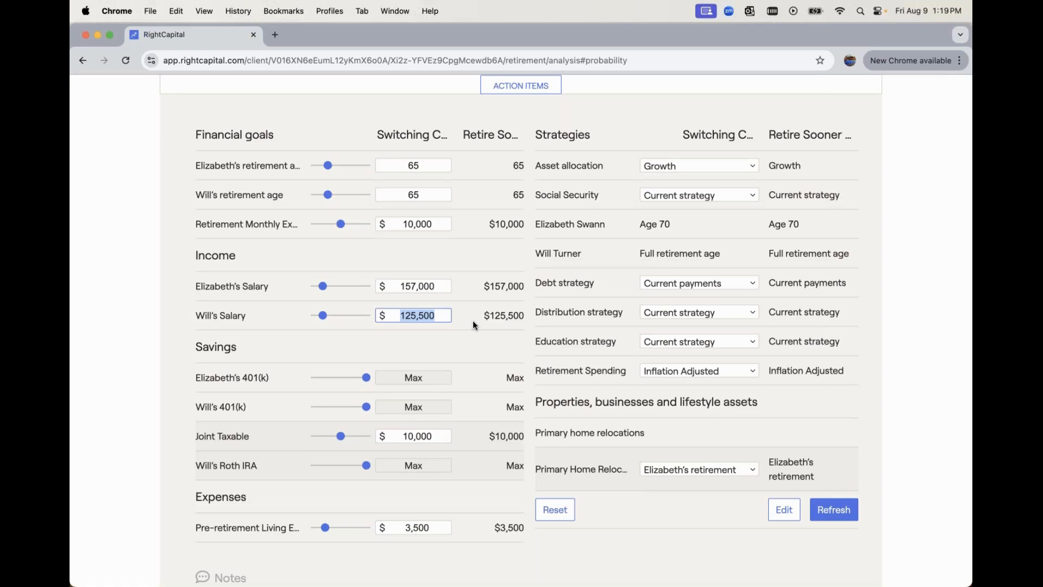
{"action": "type", "text": "140000"}
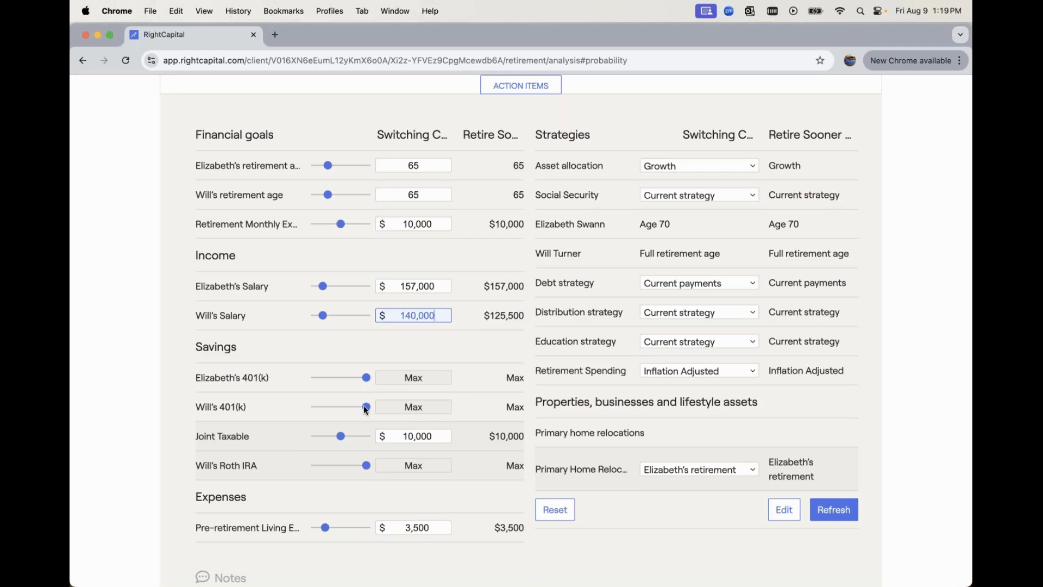
{"action": "left_click_drag", "start_coordinate": [365, 409], "coordinate": [272, 408]}
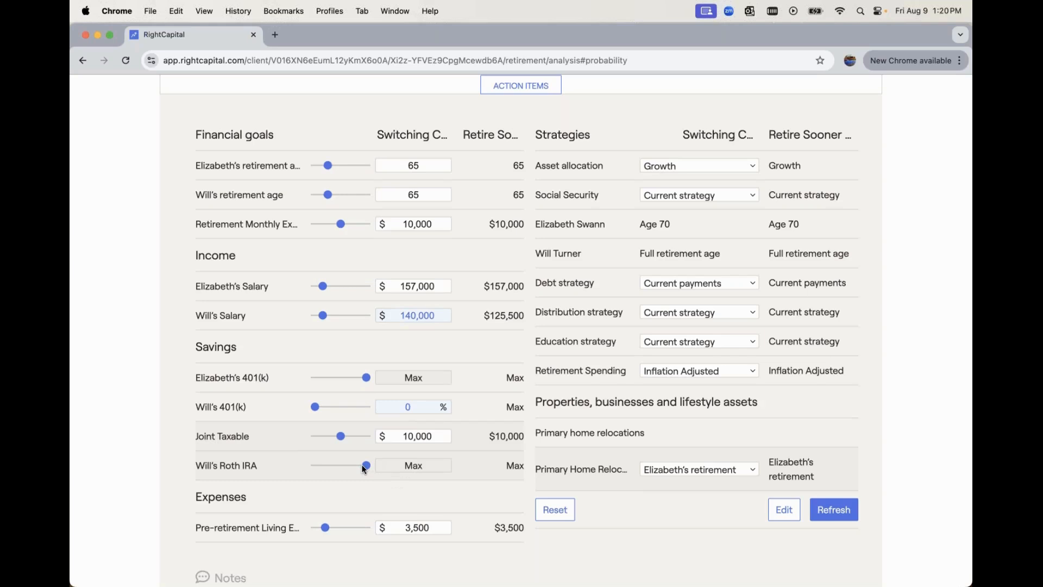
{"action": "left_click", "coordinate": [836, 509]}
{"action": "scroll", "coordinate": [779, 345], "scroll_direction": "up", "scroll_amount": 2}
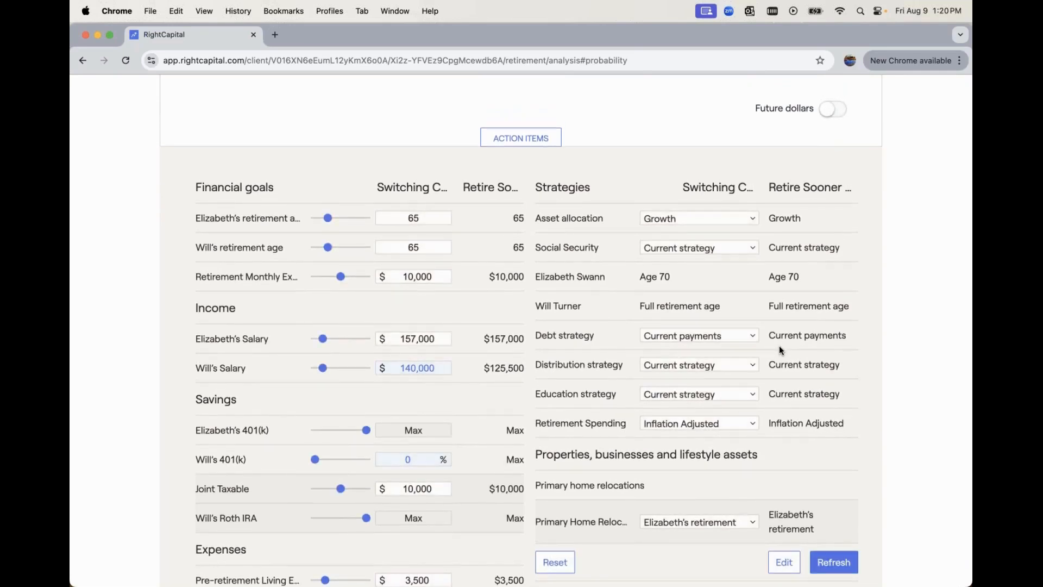
Add a new 401(k) savings action item to the Switching Careers plan.
{"action": "scroll", "coordinate": [779, 345], "scroll_direction": "down", "scroll_amount": 2}
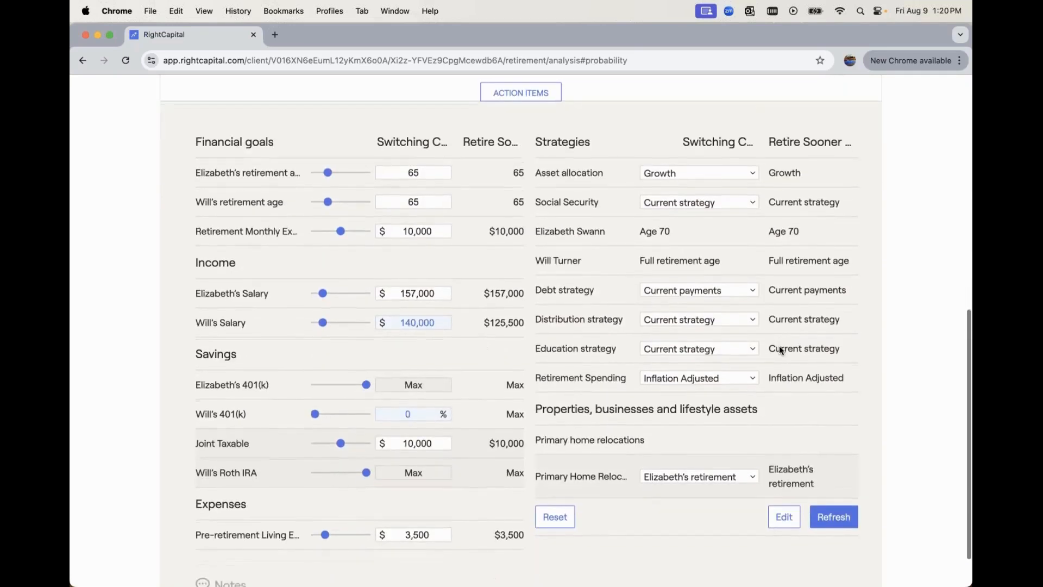
{"action": "left_click", "coordinate": [784, 517]}
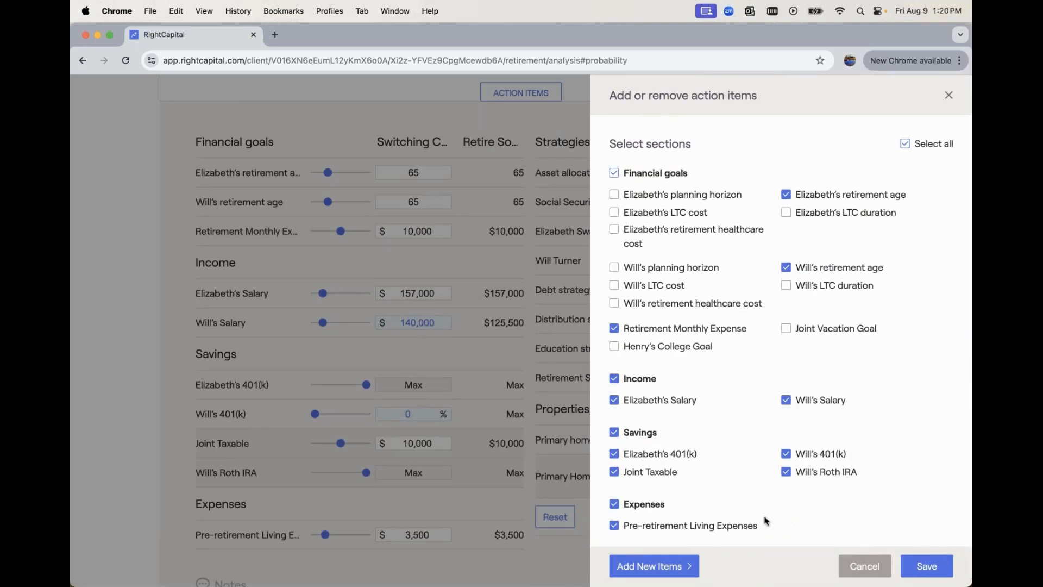
{"action": "left_click", "coordinate": [659, 568]}
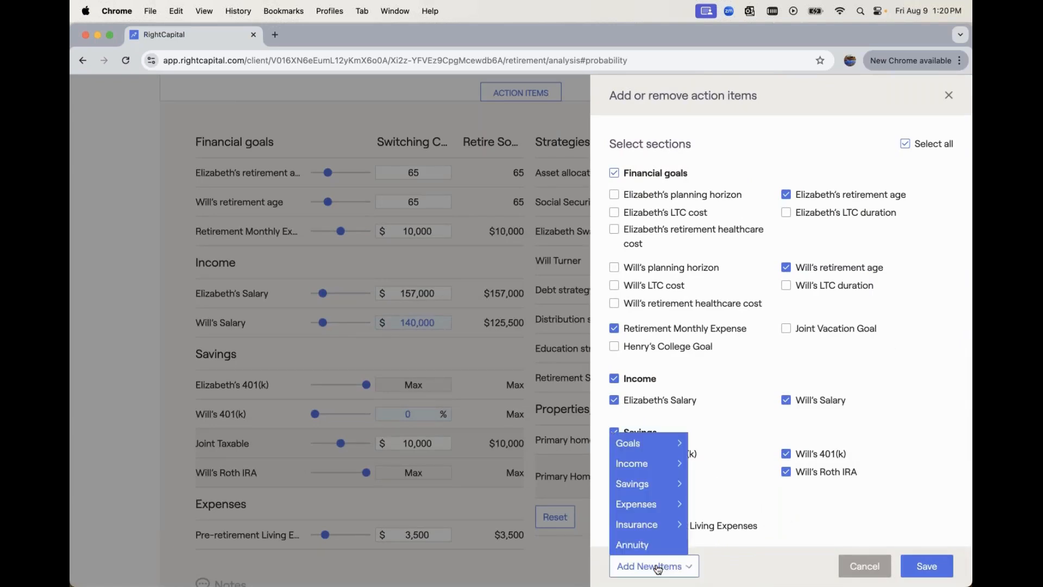
{"action": "mouse_move", "coordinate": [639, 491]}
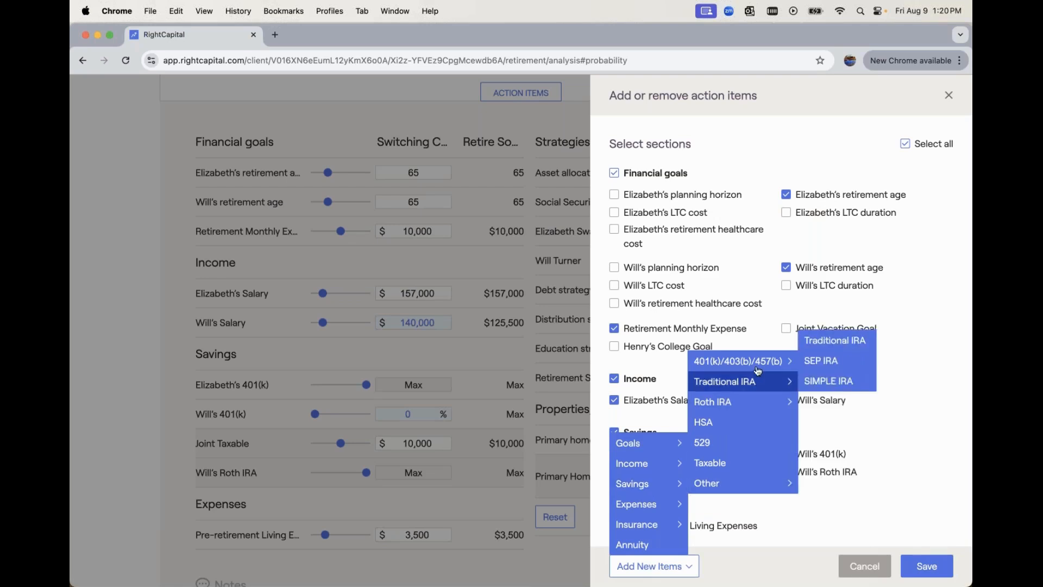
{"action": "mouse_move", "coordinate": [756, 361]}
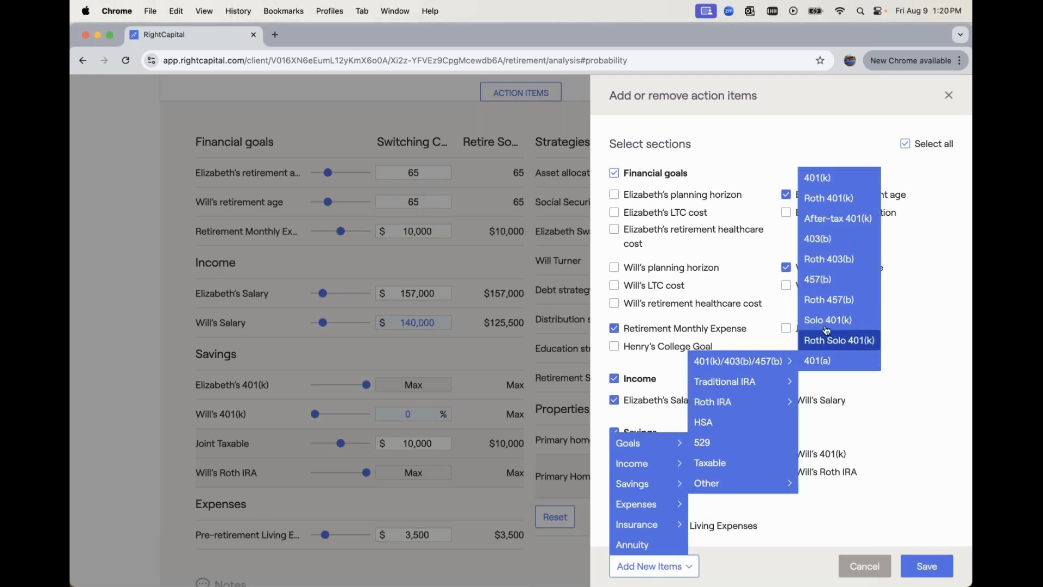
{"action": "left_click", "coordinate": [820, 187]}
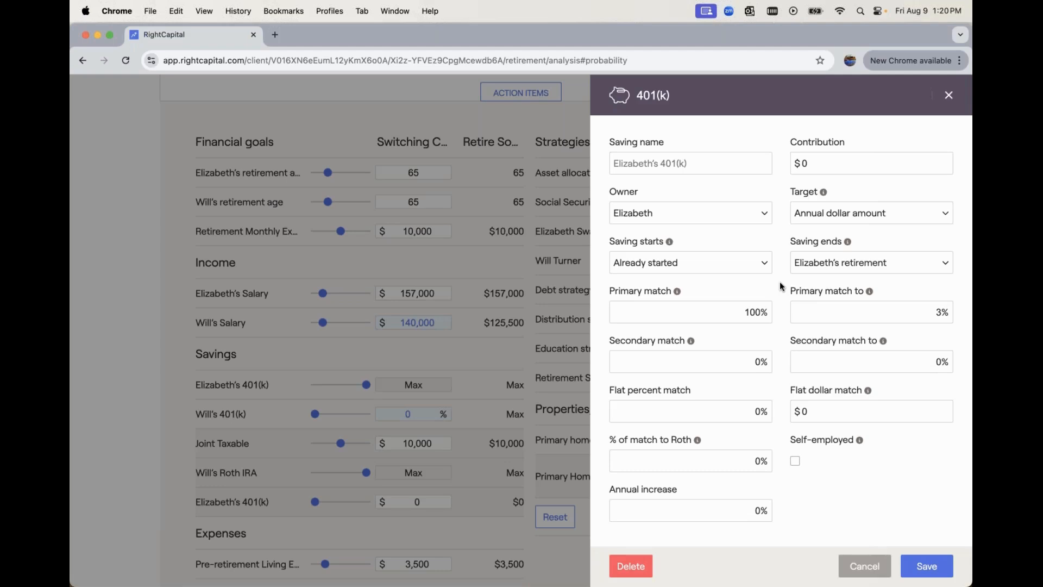
Name the new 401(k) saving with the second-listed client's first name plus "Sales Career", and set its target to Maximum contribution.
{"action": "left_click", "coordinate": [717, 168]}
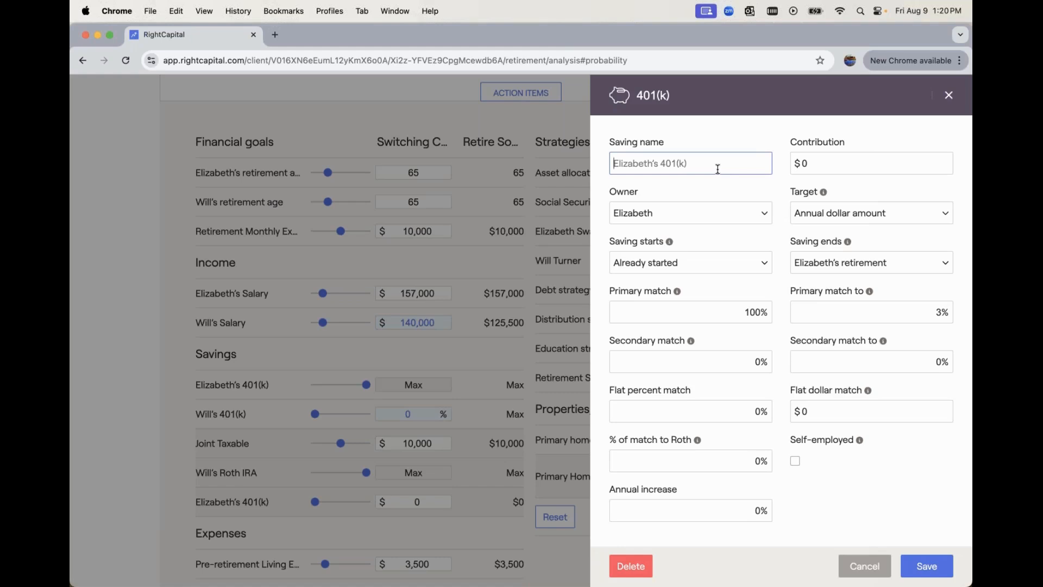
{"action": "type", "text": "Sales Career"}
{"action": "left_click", "coordinate": [616, 162]}
{"action": "type", "text": "Will's"}
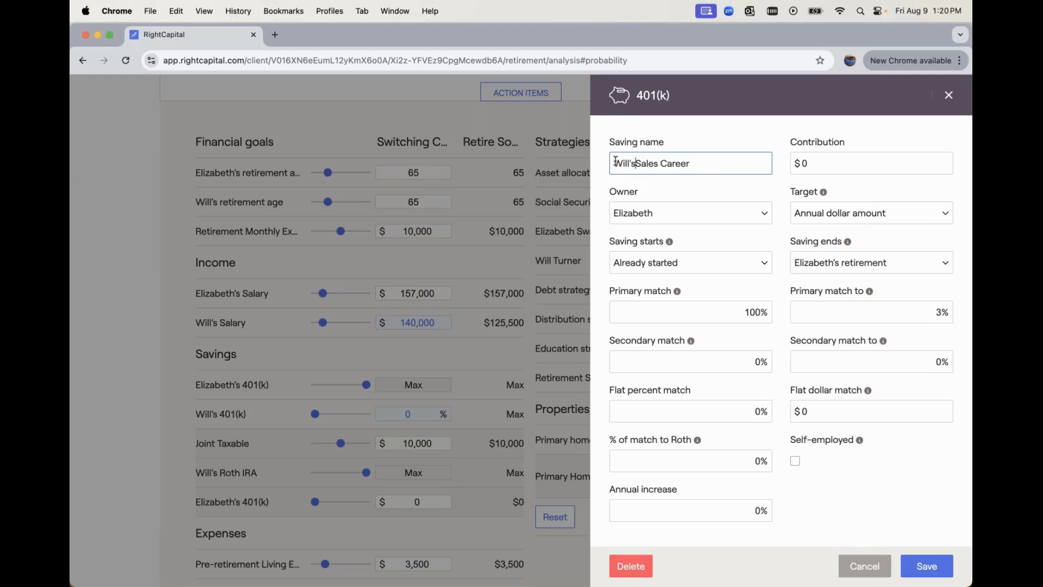
{"action": "left_click", "coordinate": [828, 164]}
{"action": "key", "text": "BackSpace"}
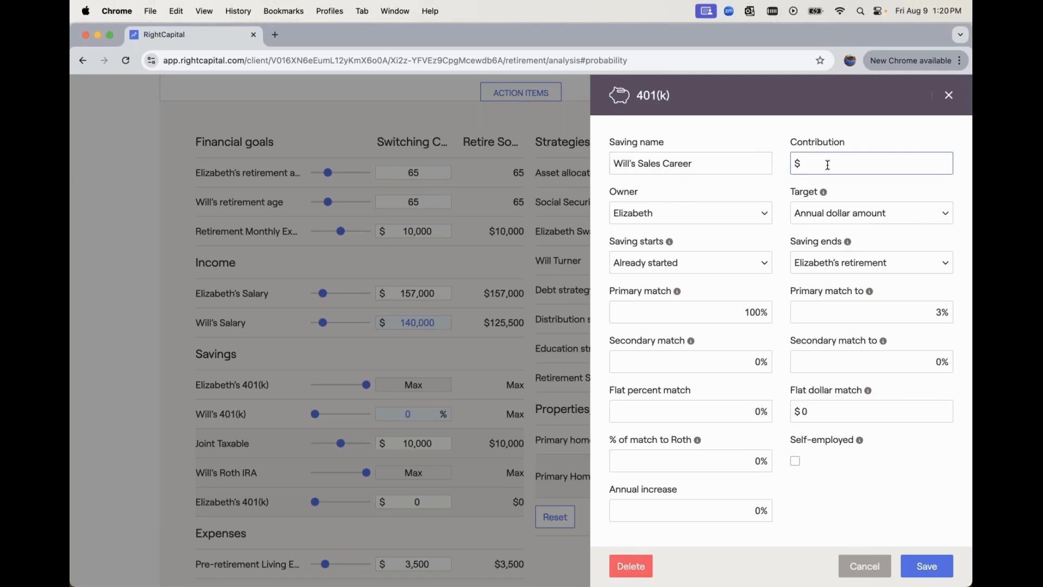
{"action": "left_click", "coordinate": [842, 213]}
{"action": "left_click", "coordinate": [845, 230]}
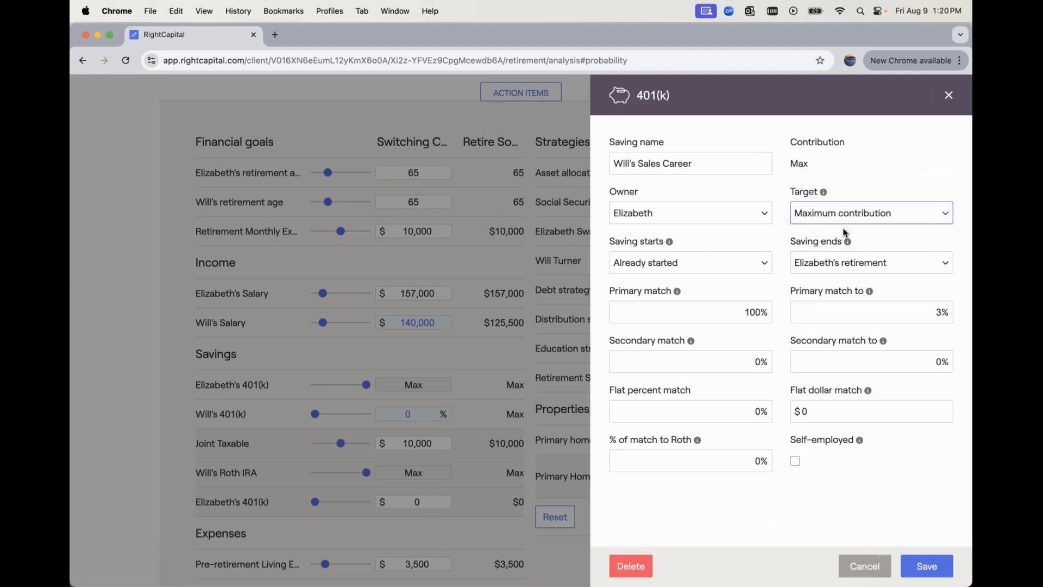
Make the second-listed client the owner of the new 401(k) saving and end it at that client's retirement.
{"action": "left_click", "coordinate": [724, 213]}
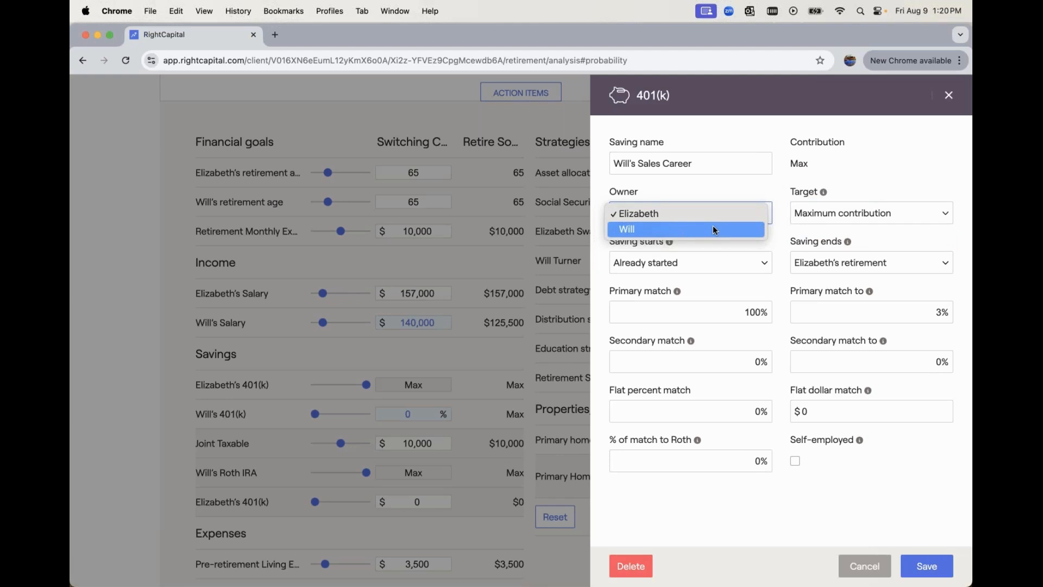
{"action": "left_click", "coordinate": [713, 229]}
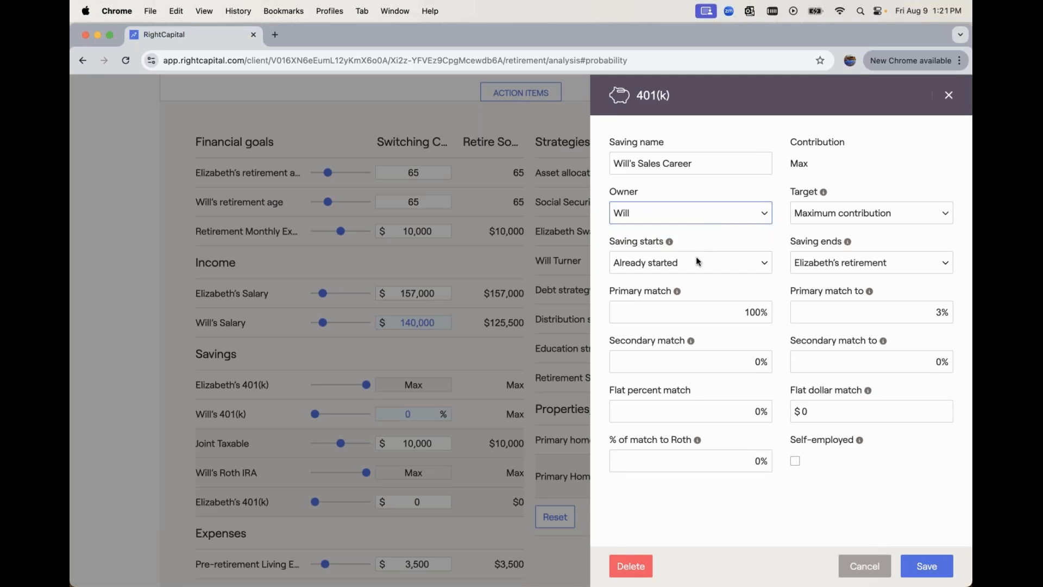
{"action": "left_click", "coordinate": [849, 263]}
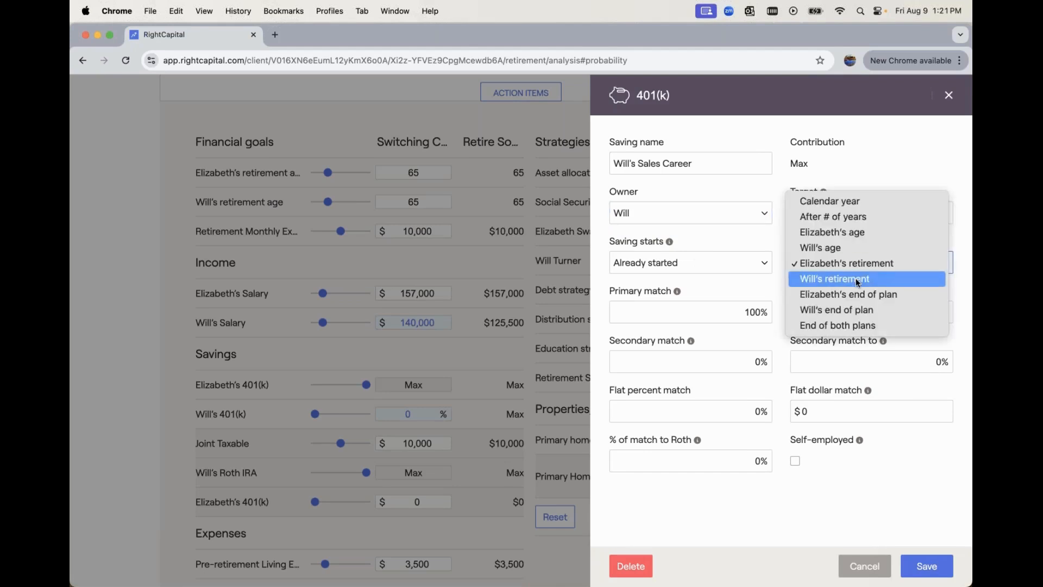
{"action": "left_click", "coordinate": [856, 280]}
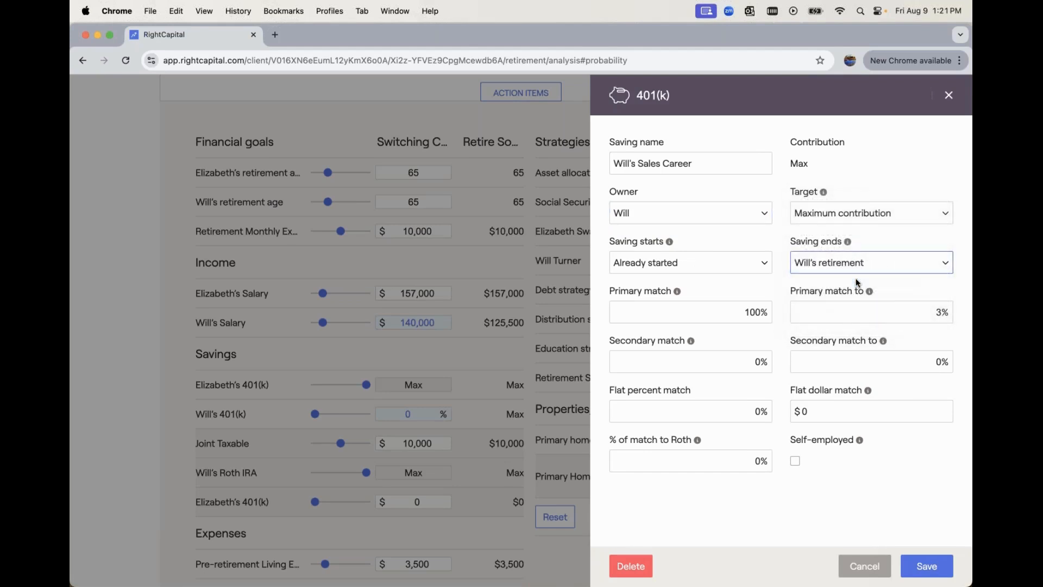
Set the new 401(k)'s primary match limit to 6% and flat dollar match to $5,000, and save the saving.
{"action": "left_click", "coordinate": [728, 310]}
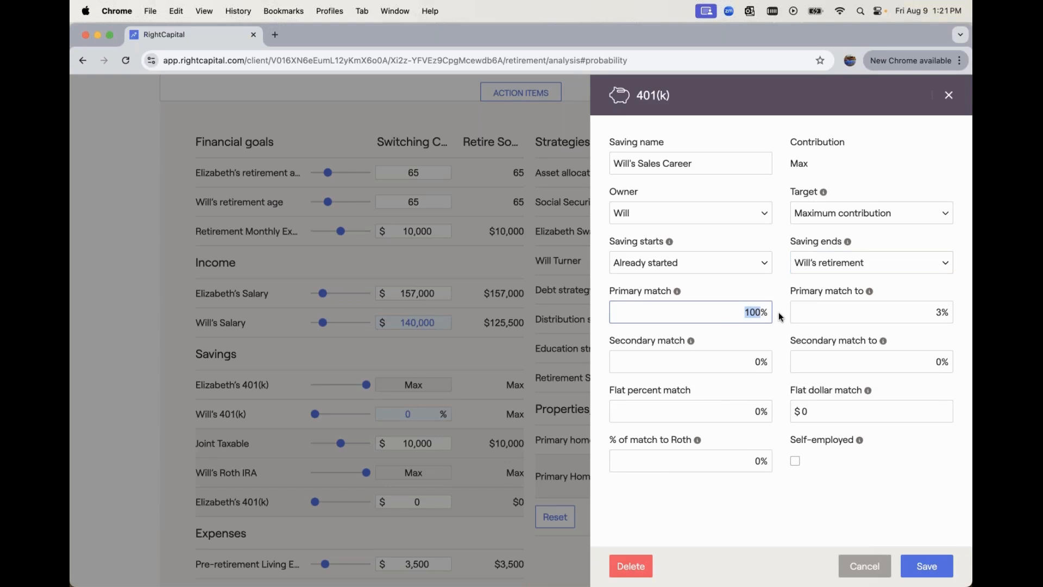
{"action": "left_click_drag", "start_coordinate": [915, 315], "coordinate": [949, 313]}
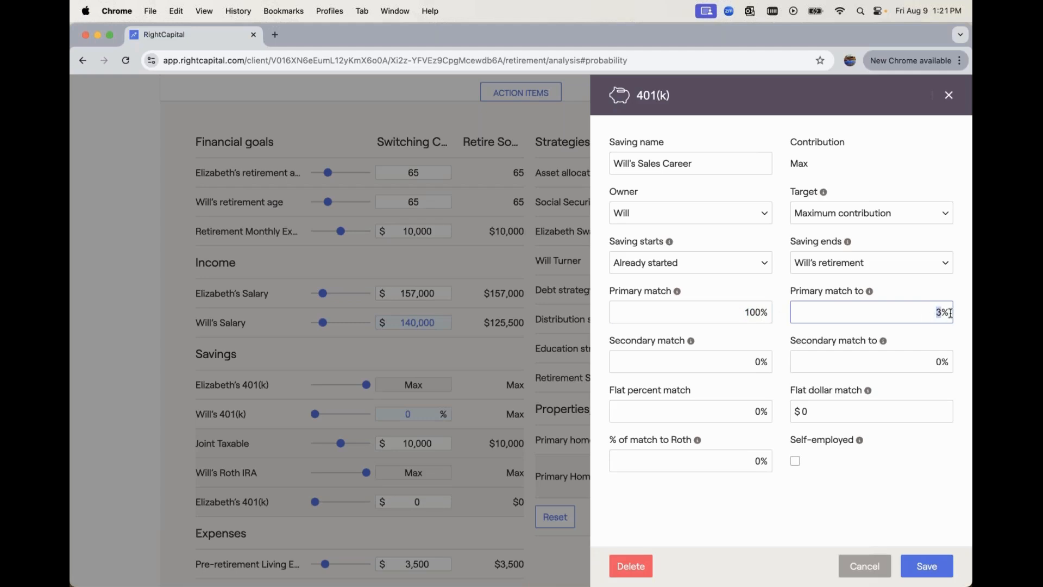
{"action": "key", "text": "BackSpace"}
{"action": "type", "text": "6"}
{"action": "left_click", "coordinate": [845, 415]}
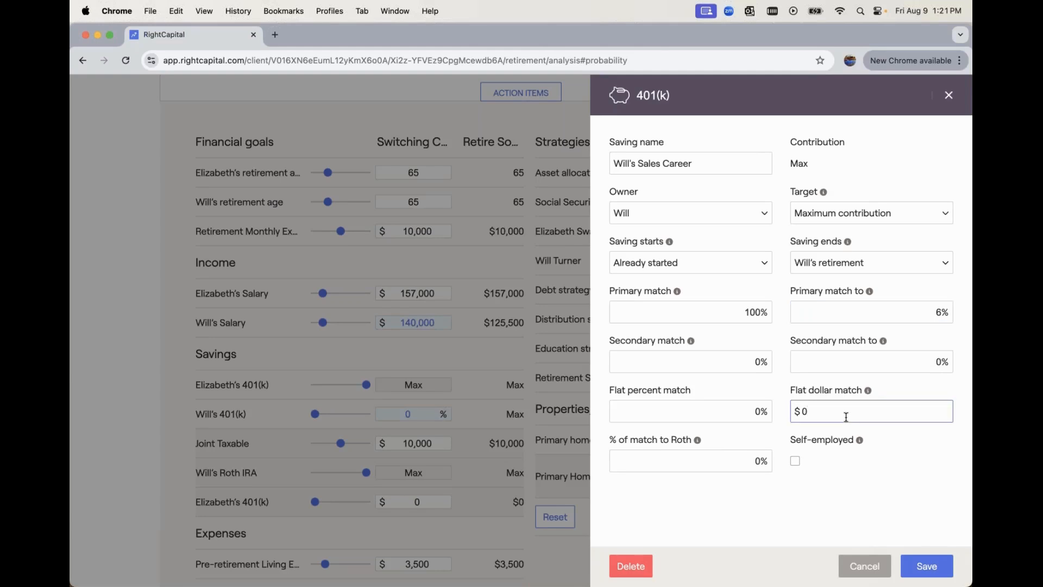
{"action": "key", "text": "BackSpace"}
{"action": "type", "text": "5000"}
{"action": "left_click_drag", "start_coordinate": [677, 460], "coordinate": [765, 465]}
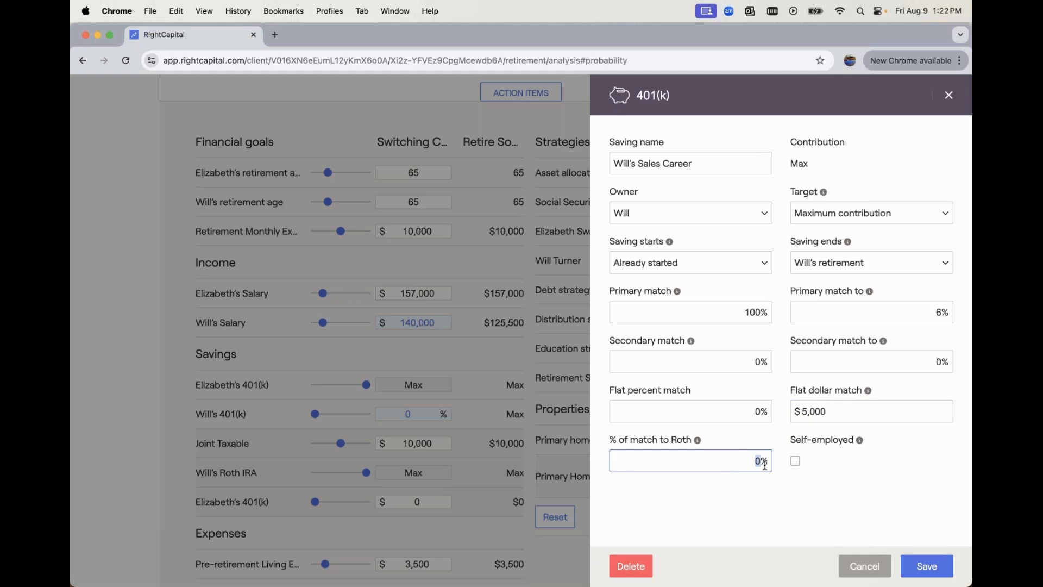
{"action": "left_click", "coordinate": [921, 564]}
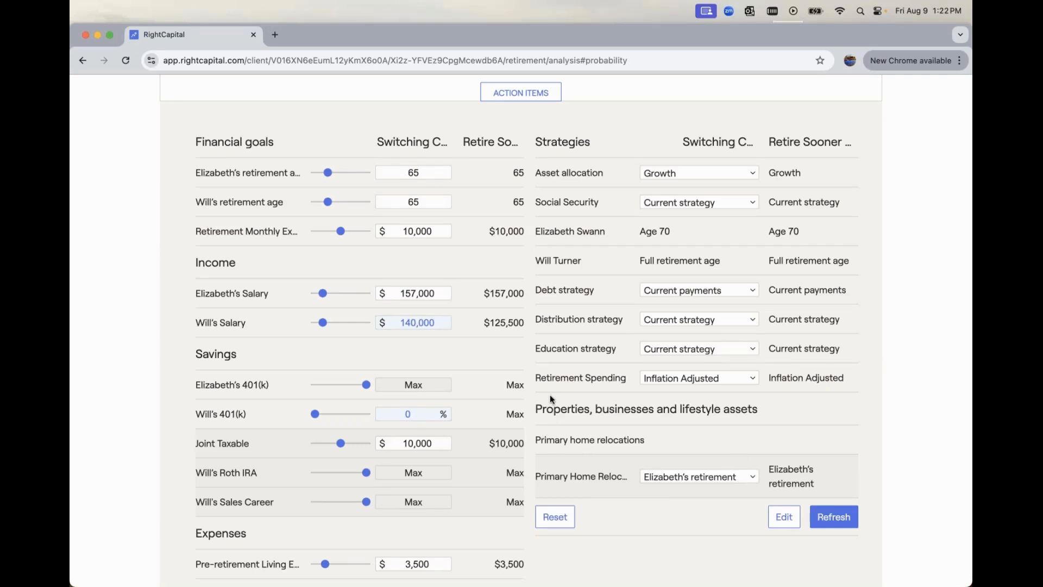
Compare the Switching Careers plan's probability of success against the Current plan.
{"action": "scroll", "coordinate": [550, 396], "scroll_direction": "up", "scroll_amount": 3}
{"action": "scroll", "coordinate": [549, 396], "scroll_direction": "up", "scroll_amount": 5}
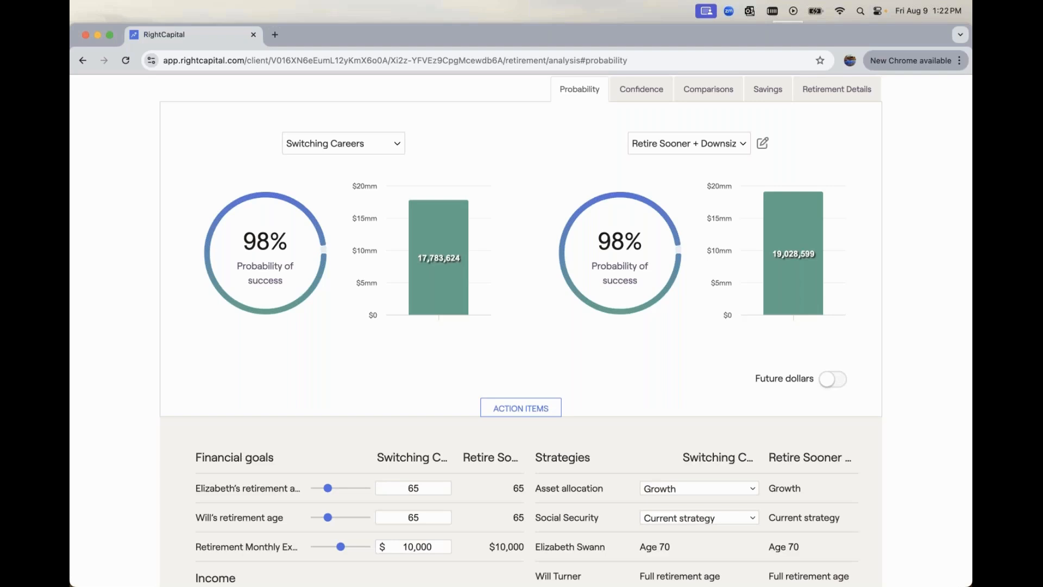
{"action": "scroll", "coordinate": [637, 192], "scroll_direction": "up", "scroll_amount": 3}
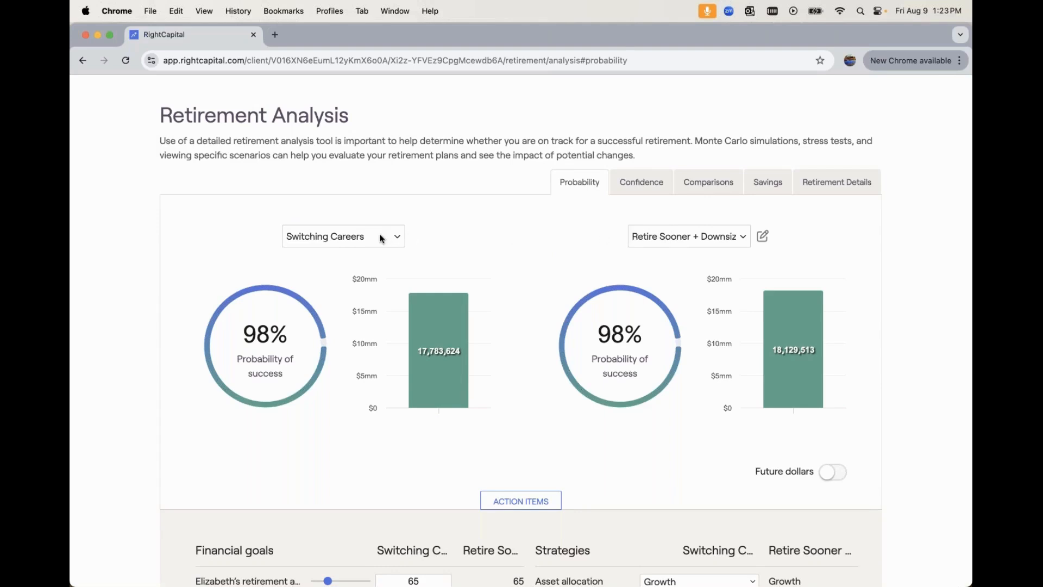
{"action": "left_click", "coordinate": [686, 236]}
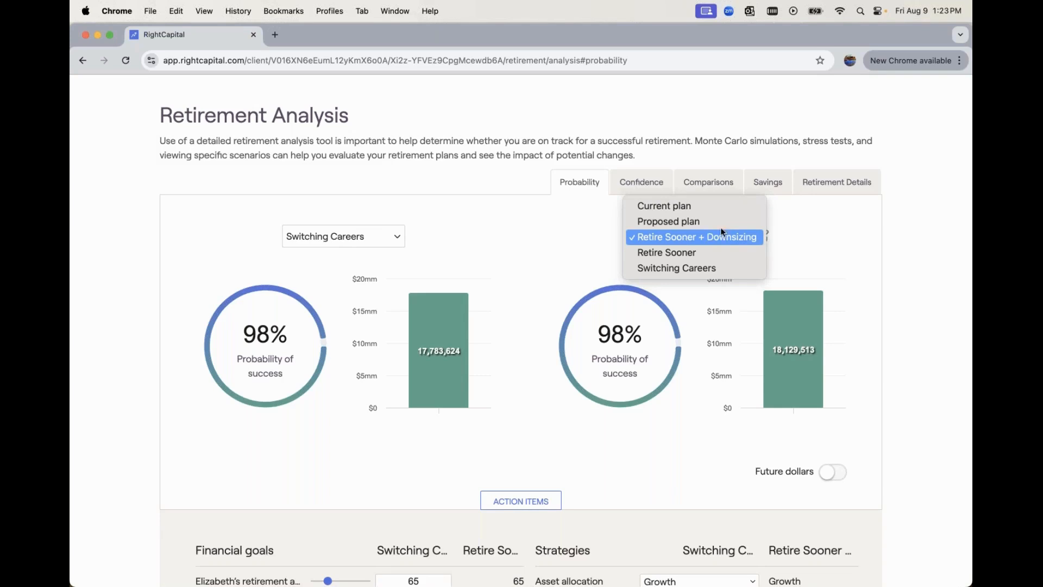
{"action": "left_click", "coordinate": [720, 204]}
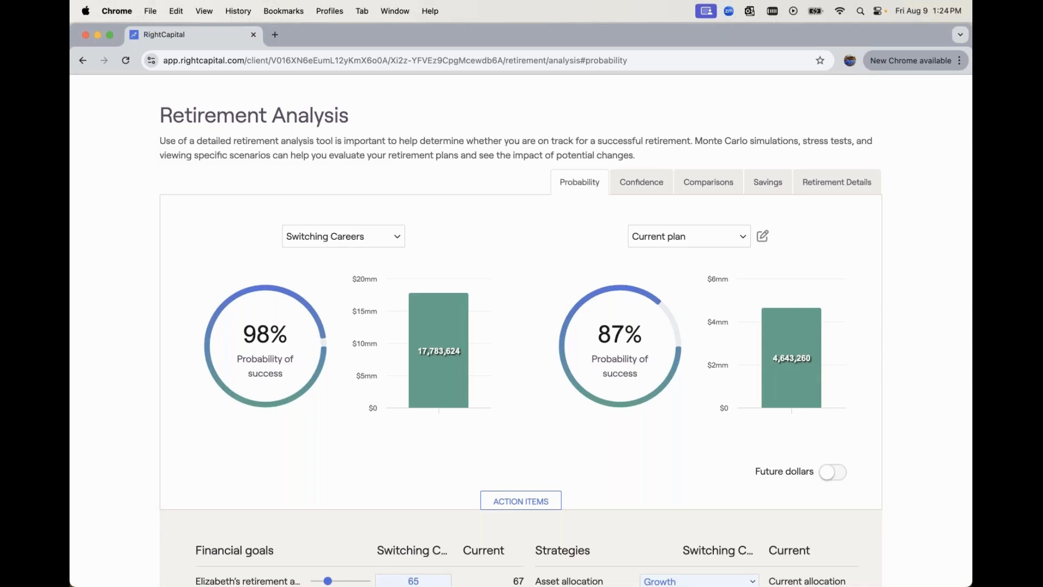
View the scenario comparisons of Switching Careers and the Current plan for invested assets, net worth, taxes and assets at retirement.
{"action": "scroll", "coordinate": [521, 331], "scroll_direction": "up", "scroll_amount": 2}
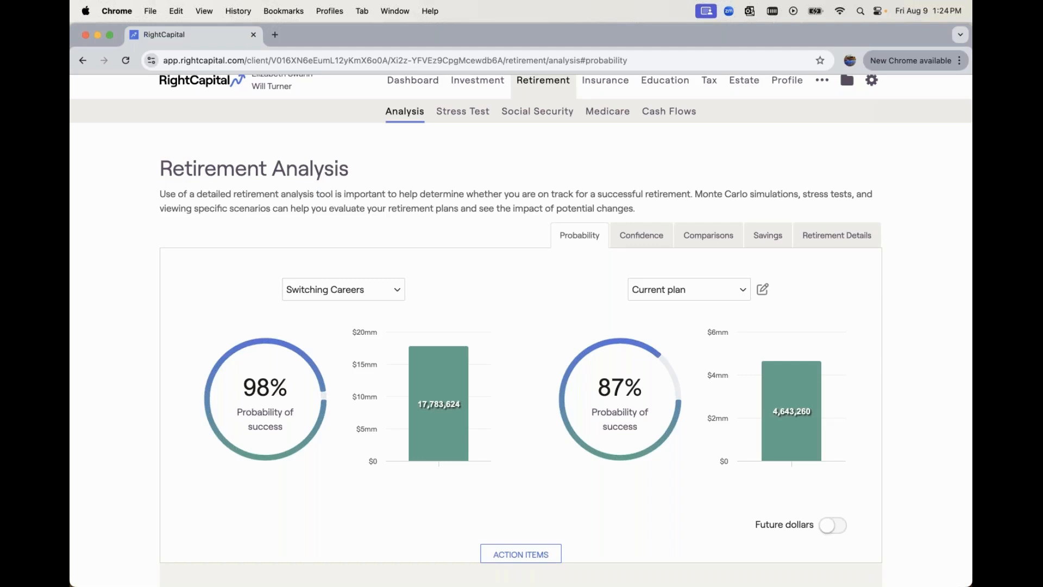
{"action": "left_click", "coordinate": [708, 239]}
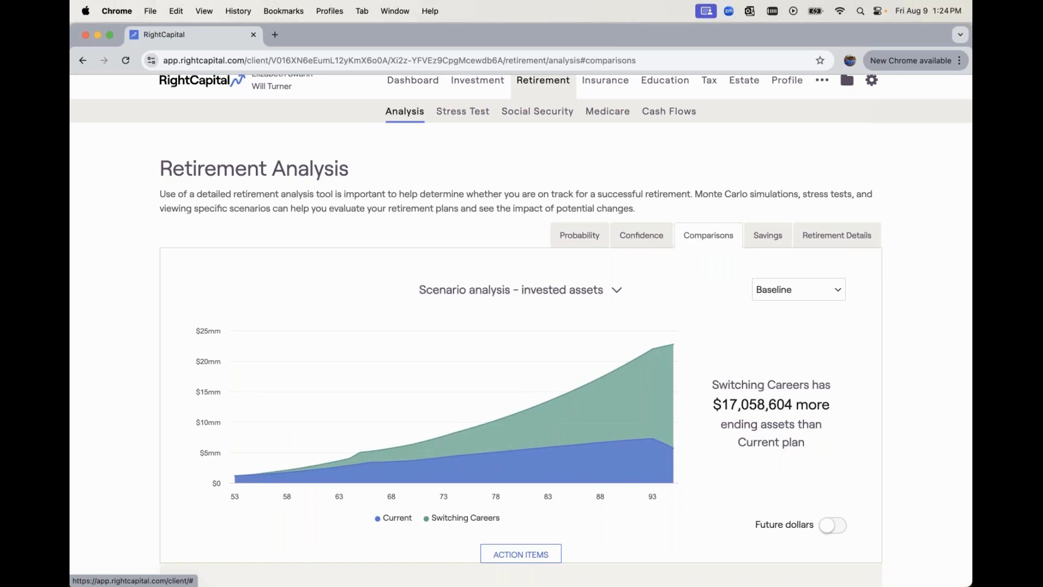
{"action": "scroll", "coordinate": [705, 303], "scroll_direction": "down", "scroll_amount": 2}
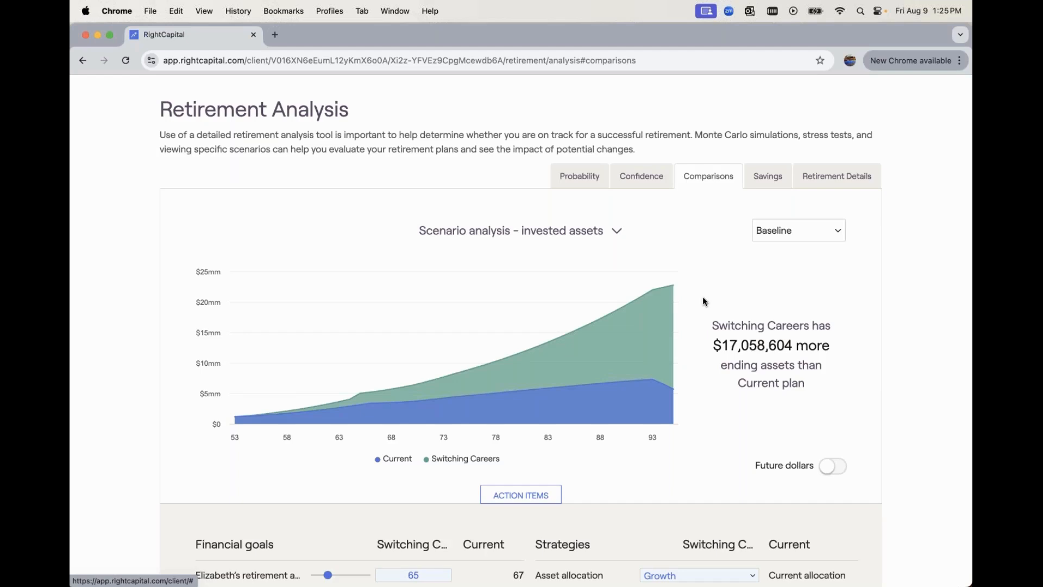
{"action": "left_click", "coordinate": [583, 233]}
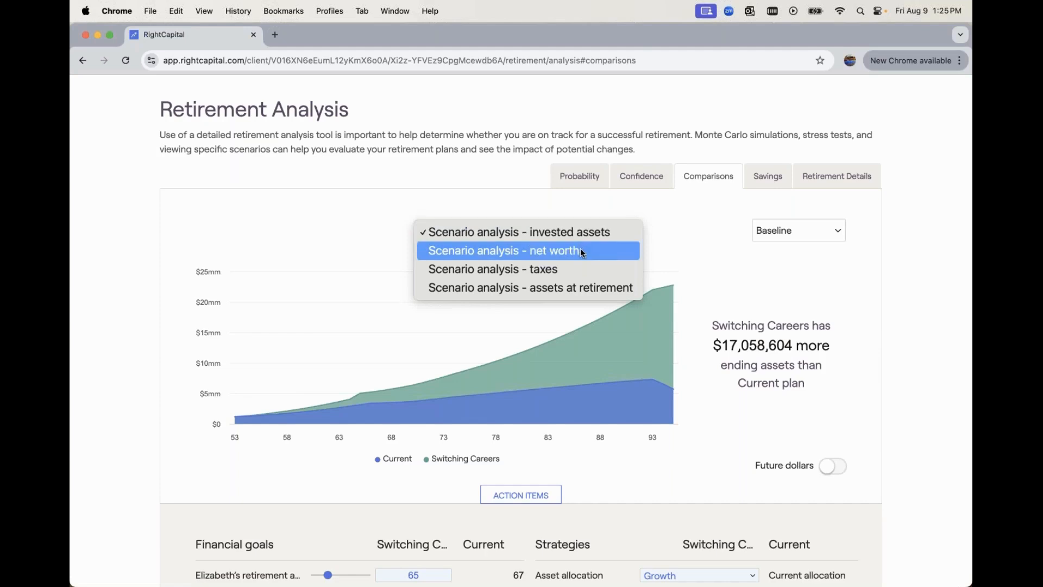
{"action": "left_click", "coordinate": [583, 248]}
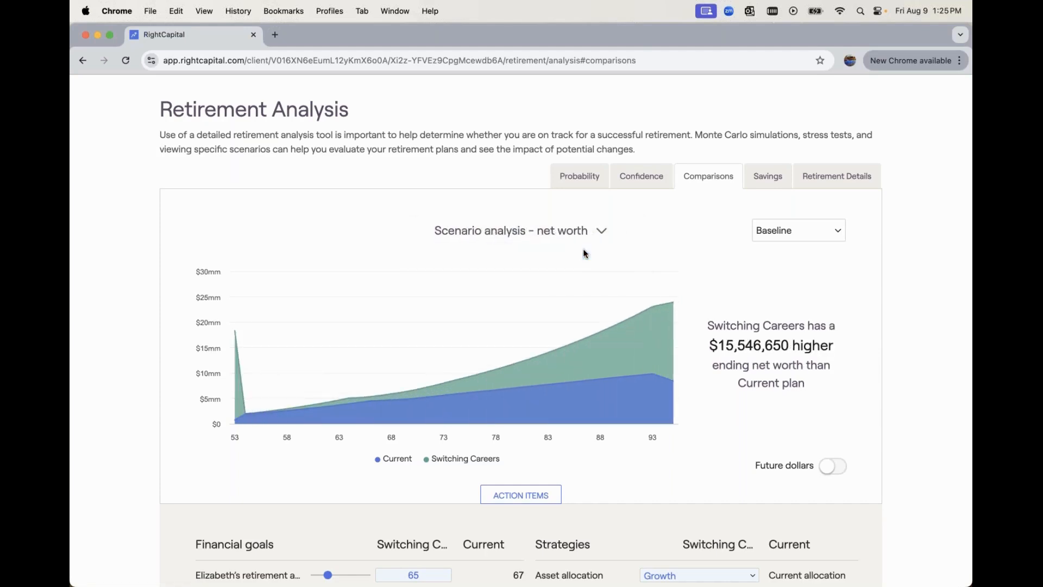
{"action": "left_click", "coordinate": [556, 233]}
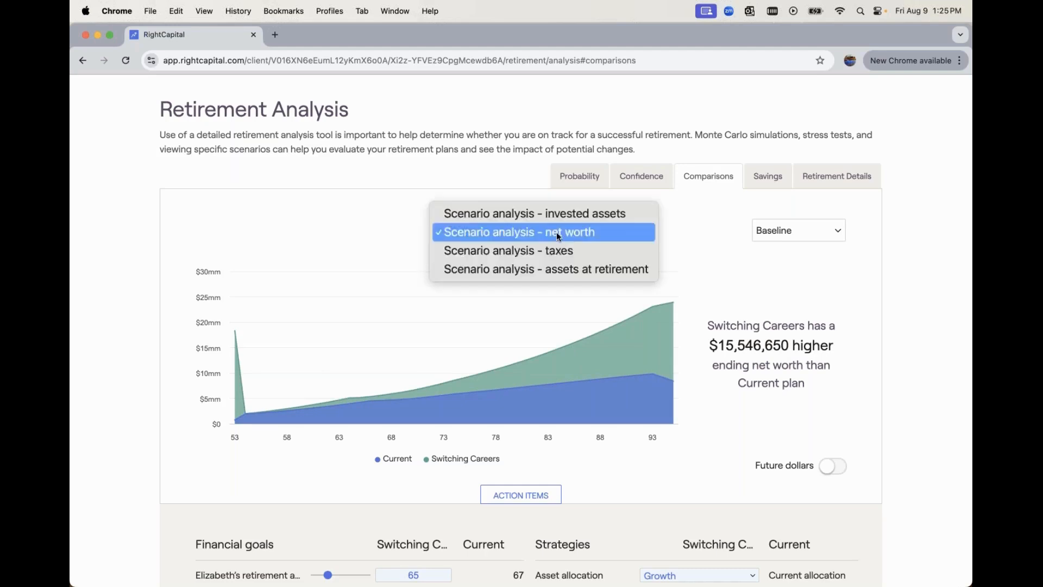
{"action": "left_click", "coordinate": [557, 252]}
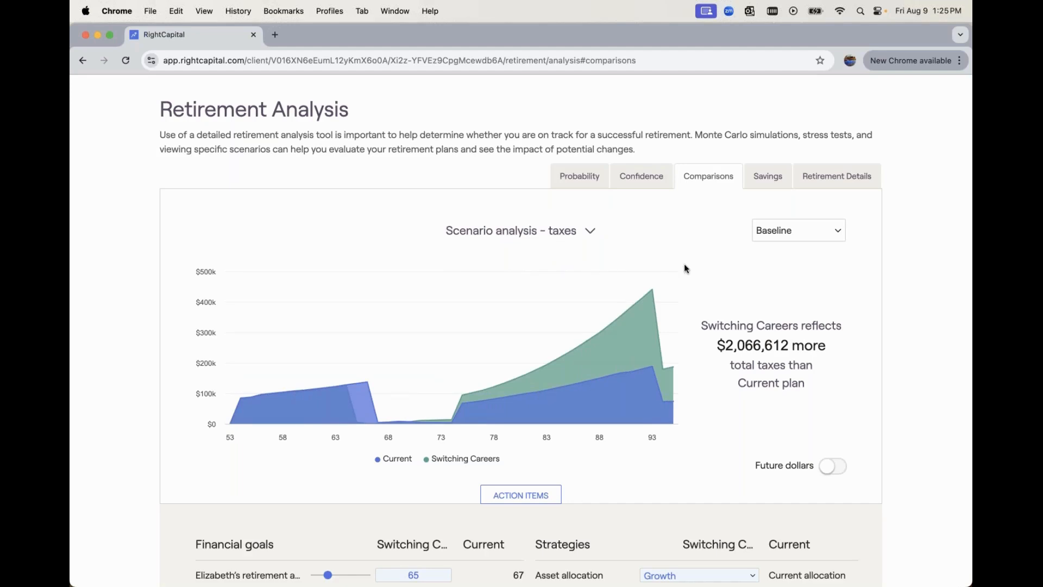
{"action": "left_click", "coordinate": [558, 233]}
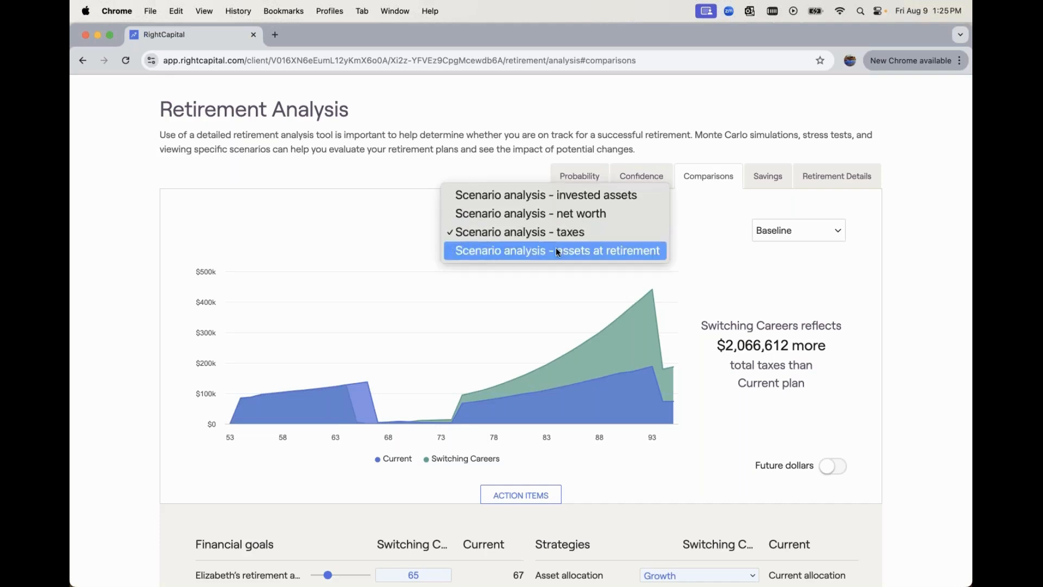
{"action": "left_click", "coordinate": [558, 251]}
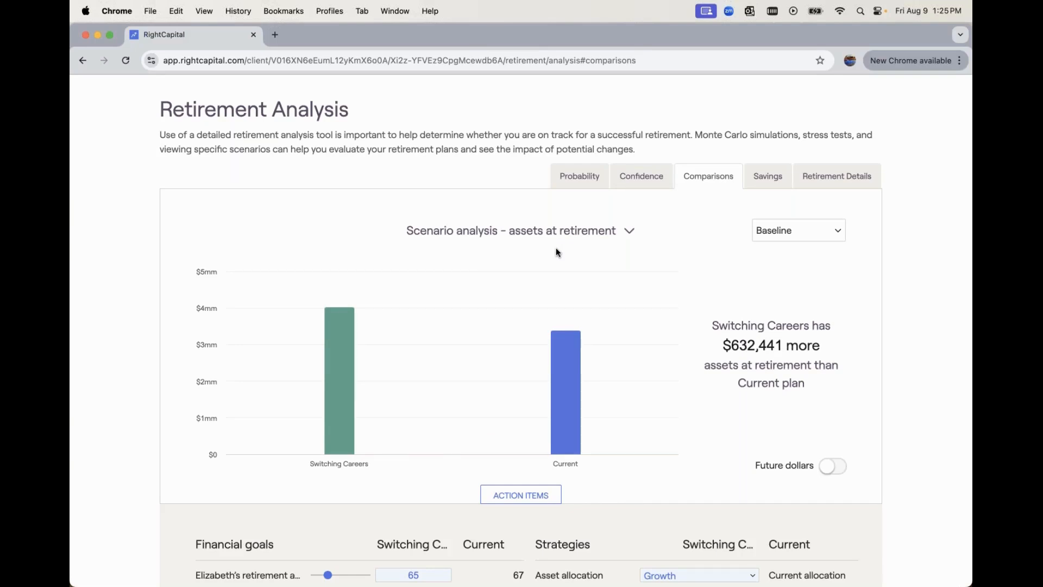
Return to the probability analysis and compare Switching Careers against the Proposed plan.
{"action": "left_click", "coordinate": [586, 182]}
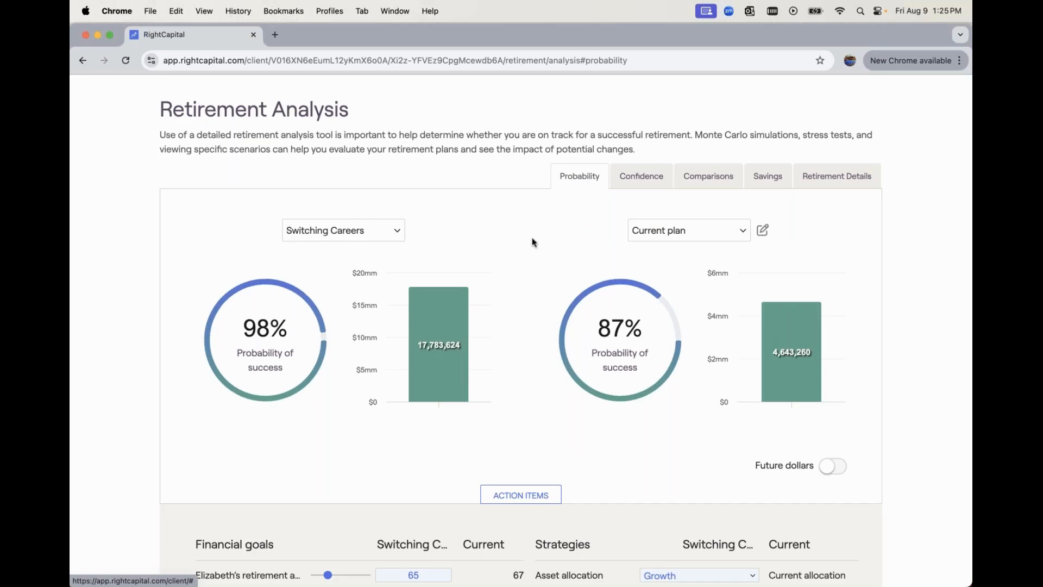
{"action": "left_click", "coordinate": [686, 230]}
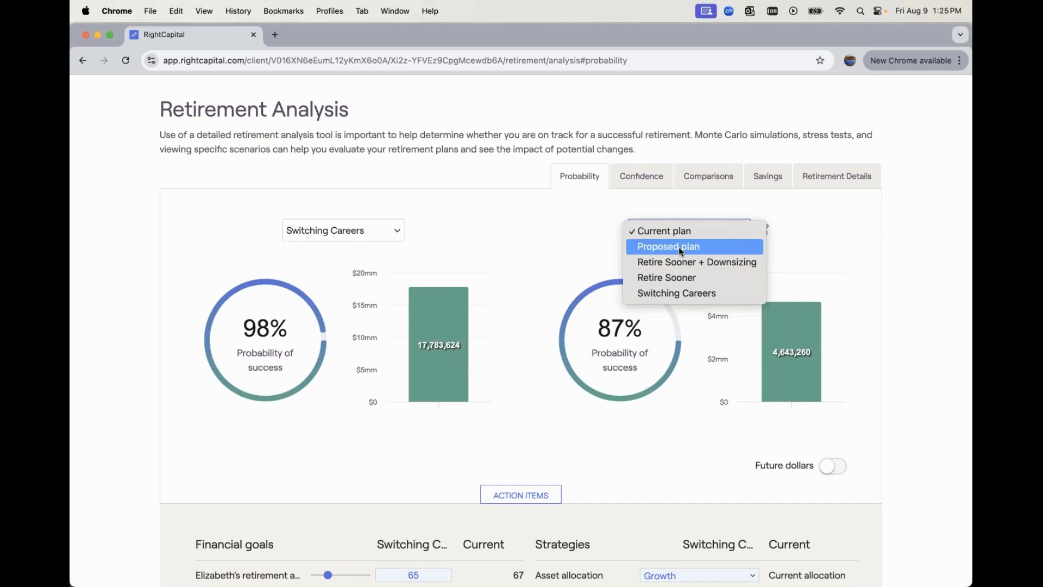
{"action": "left_click", "coordinate": [678, 247]}
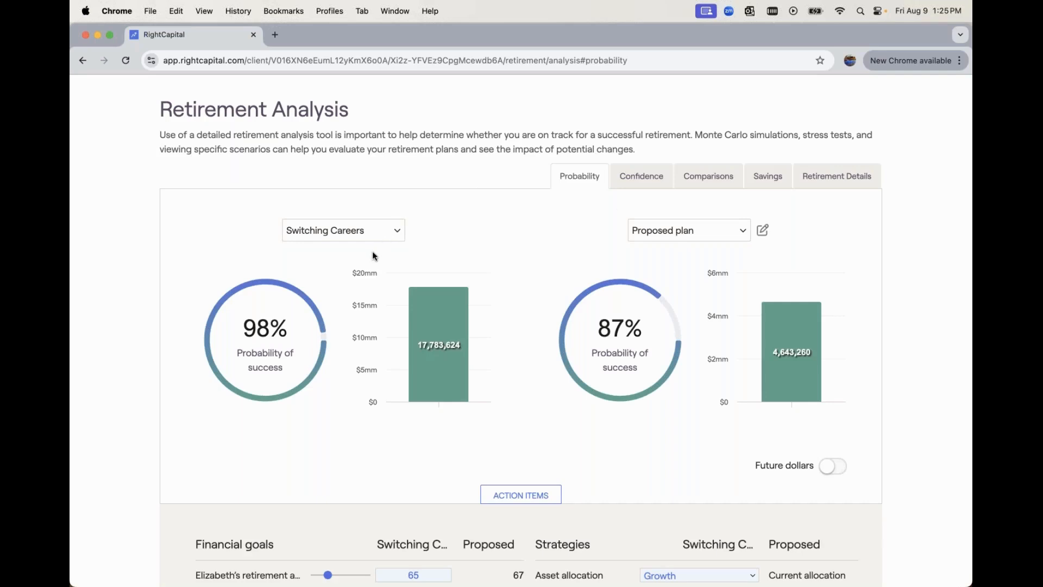
View the scenario comparisons of Switching Careers and the Proposed plan for invested assets, net worth and taxes.
{"action": "left_click", "coordinate": [724, 177]}
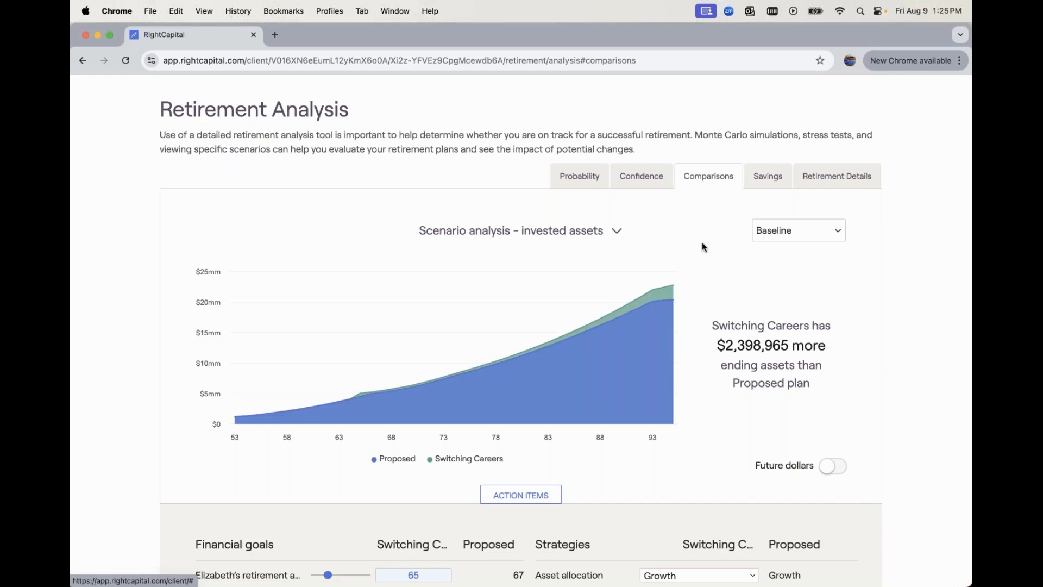
{"action": "left_click", "coordinate": [577, 233]}
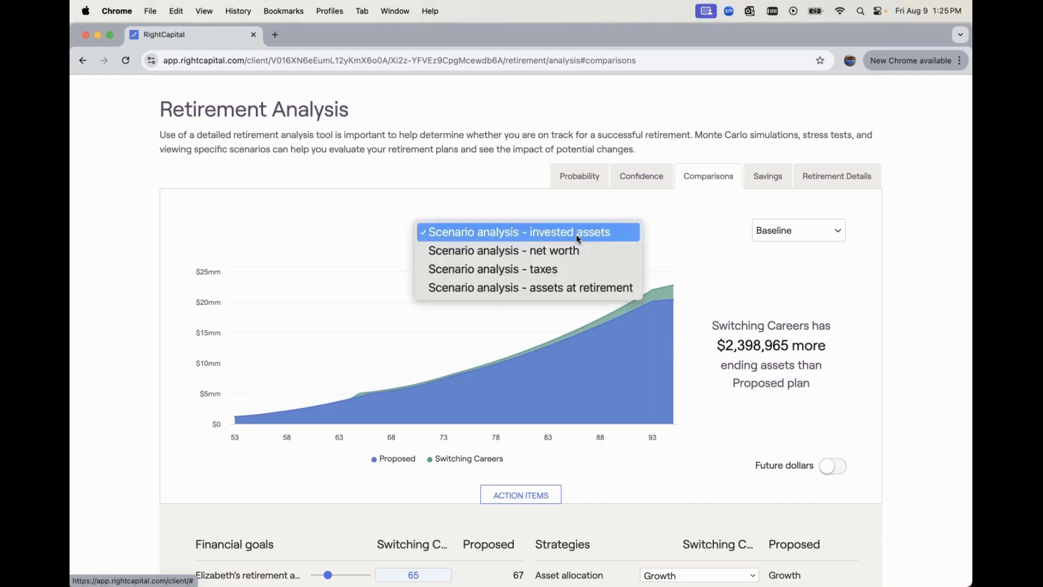
{"action": "left_click", "coordinate": [578, 251]}
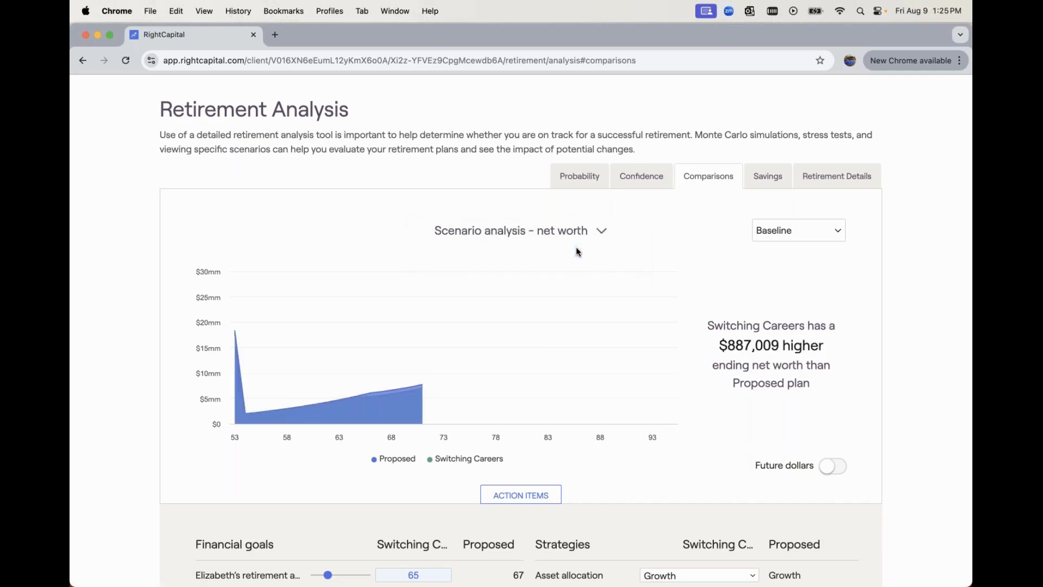
{"action": "left_click", "coordinate": [567, 231]}
{"action": "left_click", "coordinate": [566, 249]}
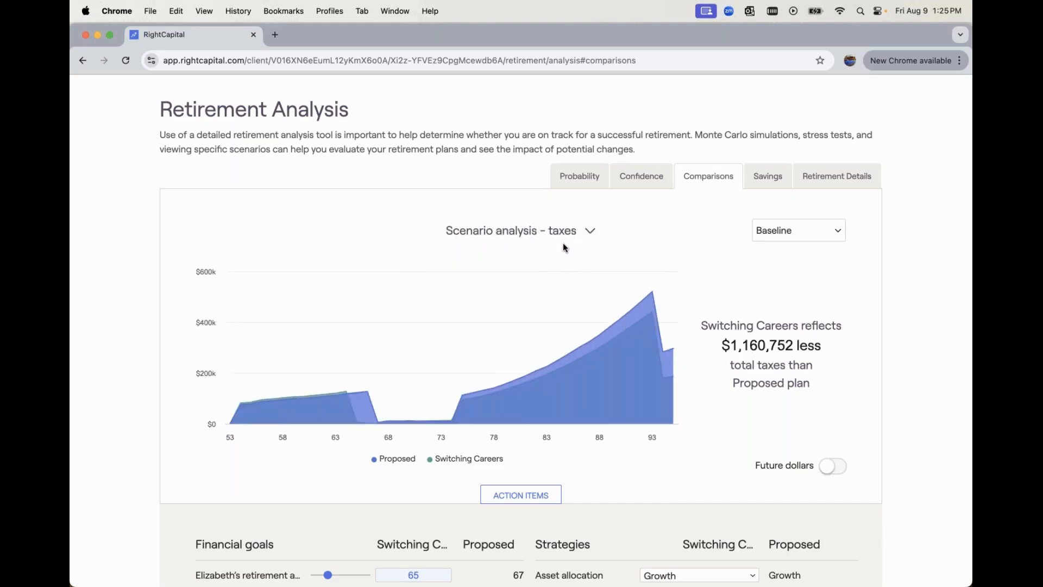
{"action": "left_click", "coordinate": [563, 241]}
{"action": "left_click", "coordinate": [722, 258]}
Open the retirement cash flows view.
{"action": "scroll", "coordinate": [721, 259], "scroll_direction": "up", "scroll_amount": 3}
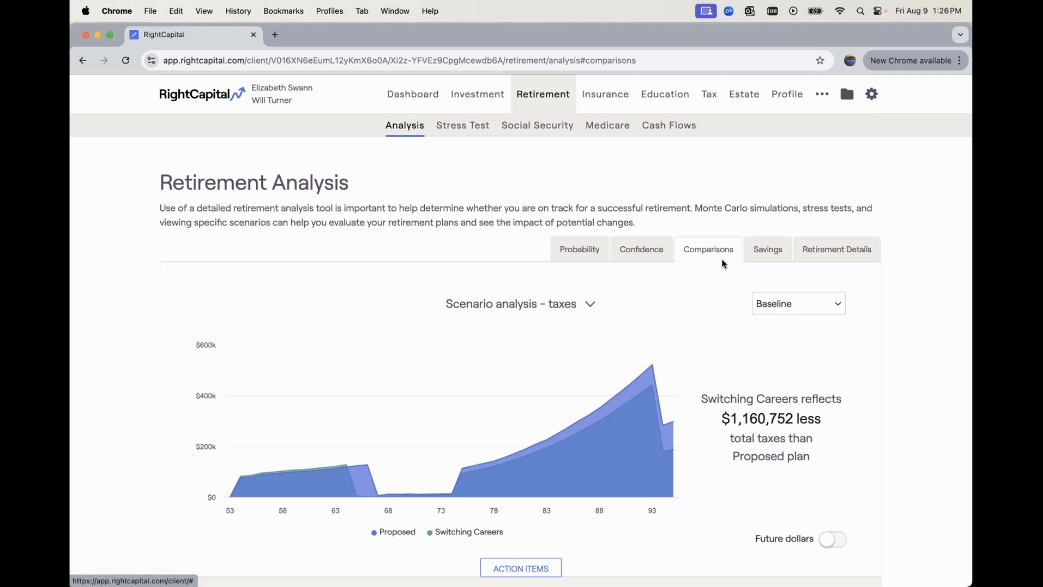
{"action": "left_click", "coordinate": [665, 133]}
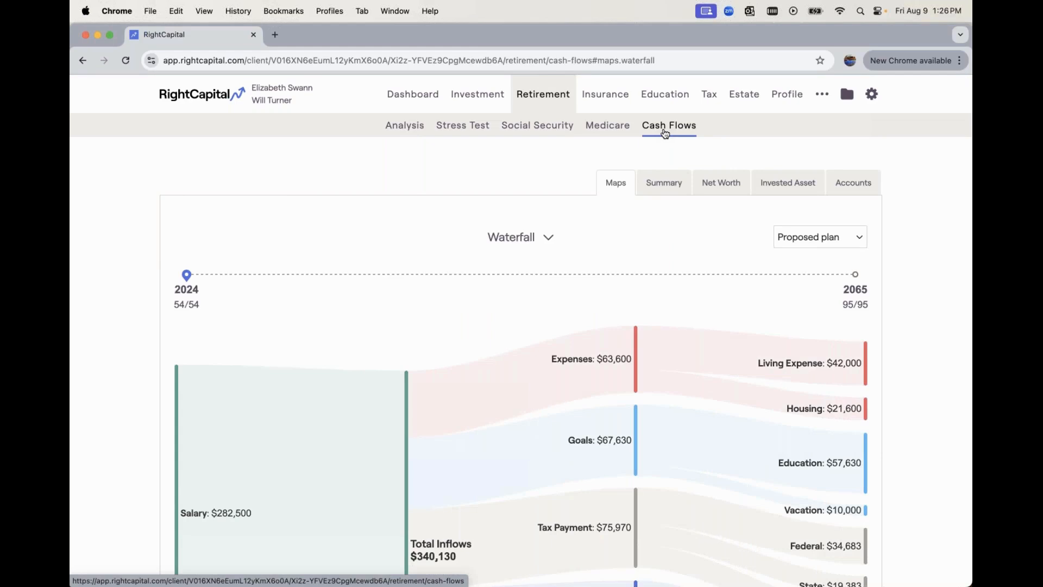
Examine the Proposed plan's 2024 waterfall cash flow map, from total inflows to expenses, goals, taxes and savings.
{"action": "scroll", "coordinate": [595, 337], "scroll_direction": "down", "scroll_amount": 3}
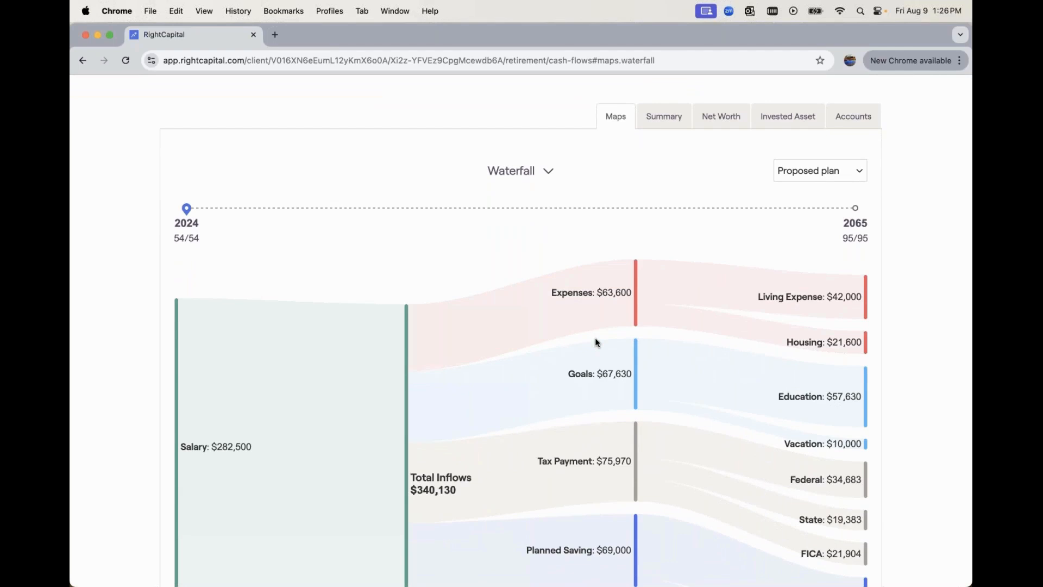
{"action": "scroll", "coordinate": [596, 342], "scroll_direction": "down", "scroll_amount": 5}
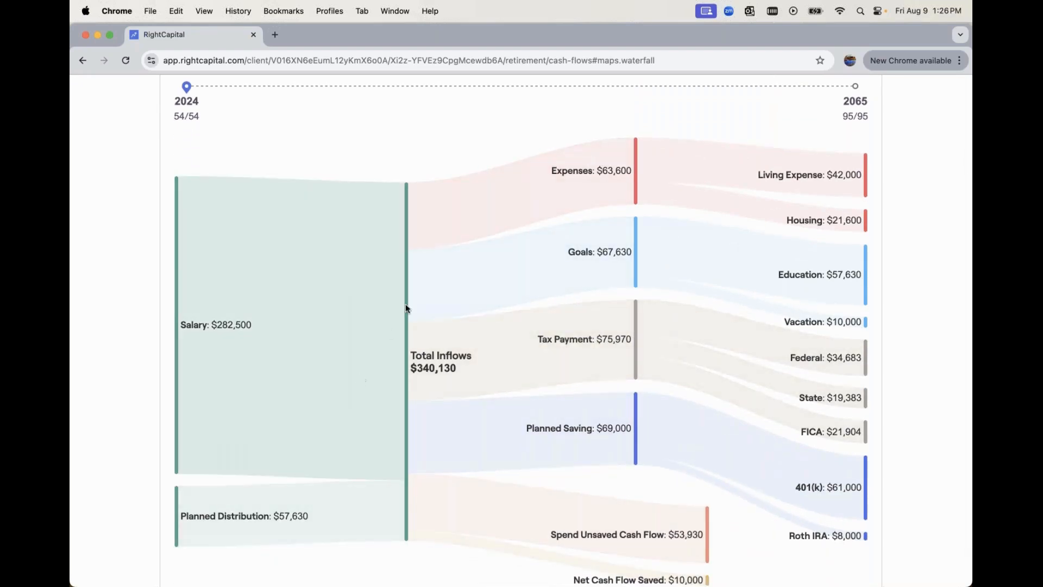
{"action": "scroll", "coordinate": [791, 355], "scroll_direction": "down", "scroll_amount": 2}
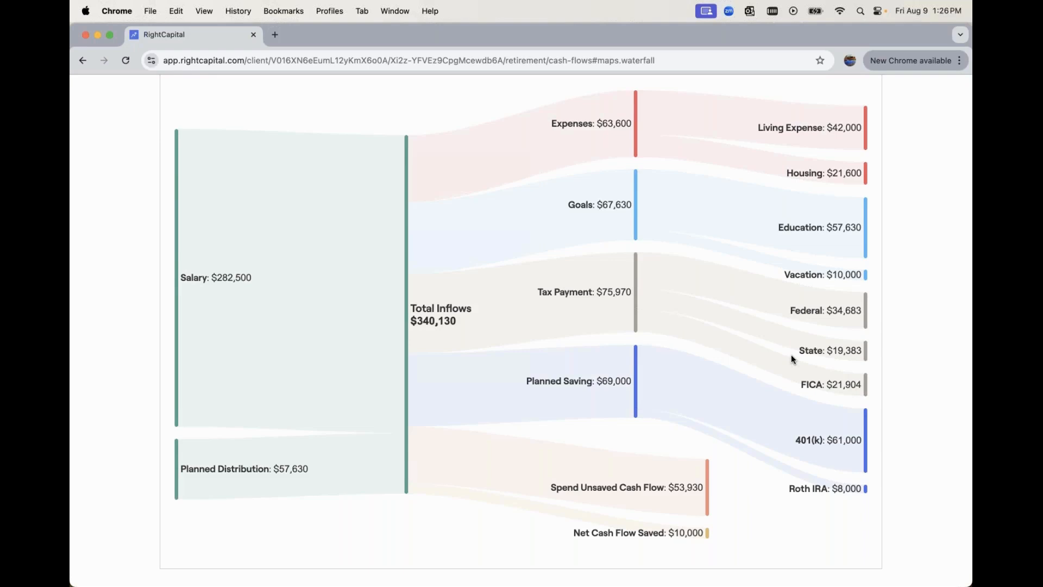
{"action": "scroll", "coordinate": [791, 357], "scroll_direction": "up", "scroll_amount": 5}
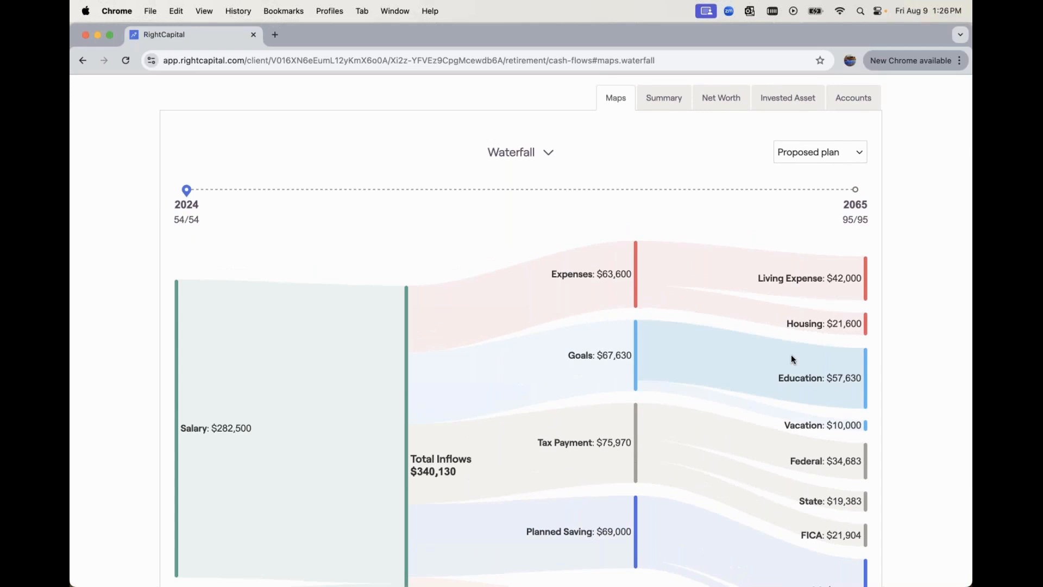
{"action": "scroll", "coordinate": [791, 354], "scroll_direction": "up", "scroll_amount": 3}
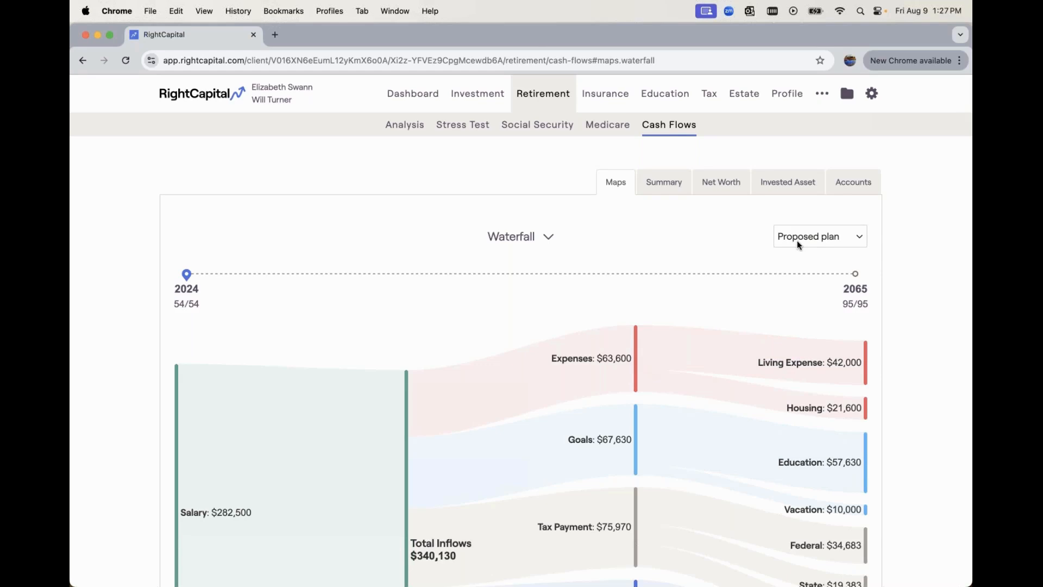
Switch the waterfall map to the Retire Sooner + Downsizing plan and view its cash flows for 2035.
{"action": "left_click", "coordinate": [845, 241]}
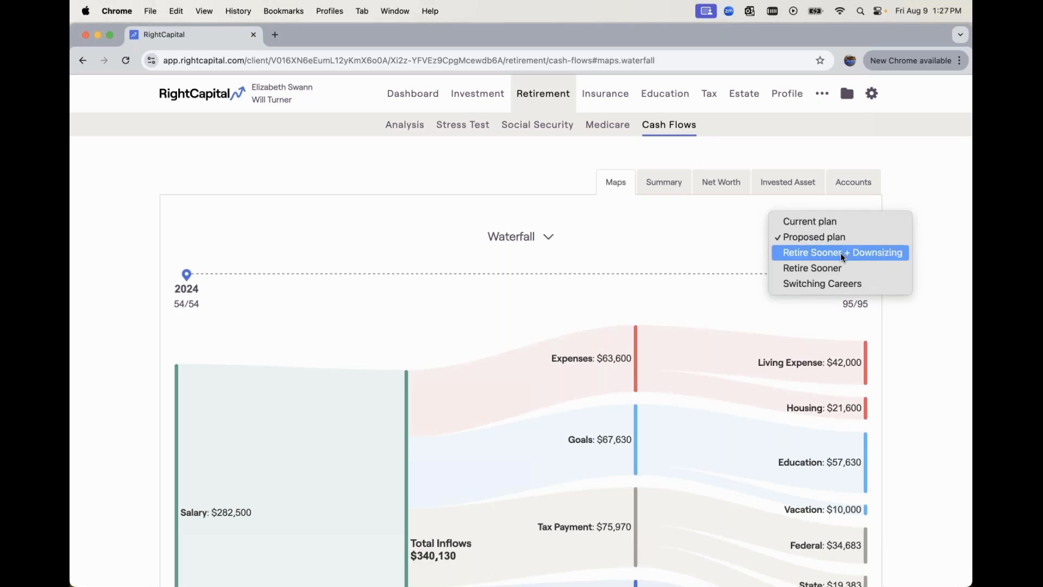
{"action": "left_click", "coordinate": [843, 256]}
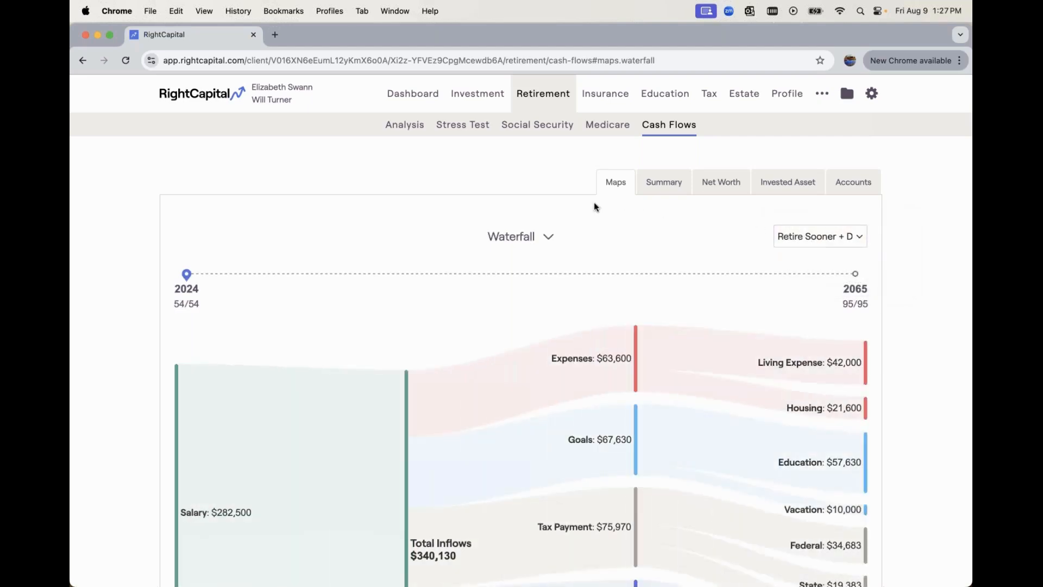
{"action": "scroll", "coordinate": [594, 202], "scroll_direction": "down", "scroll_amount": 2}
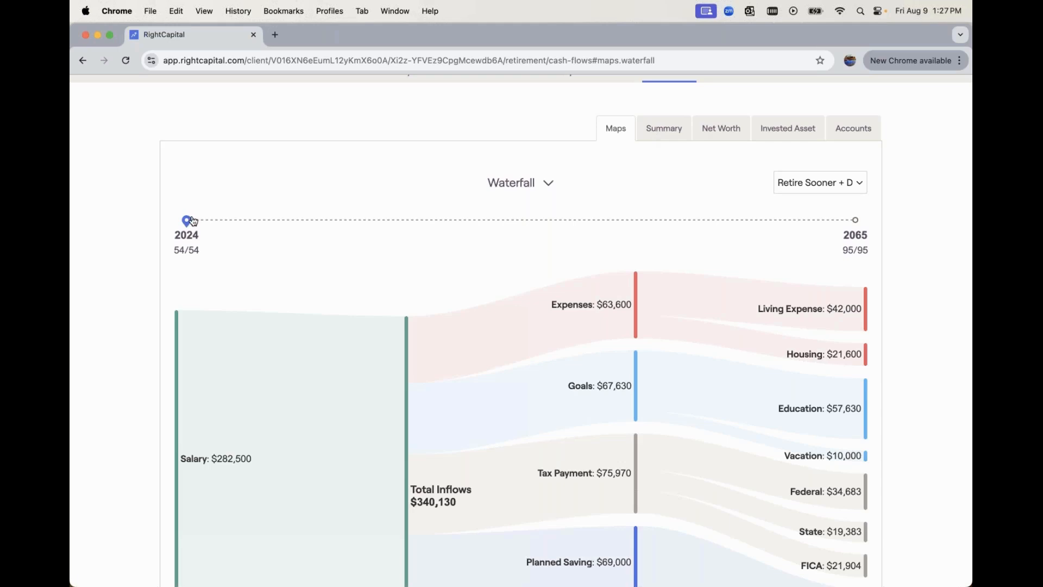
{"action": "scroll", "coordinate": [188, 215], "scroll_direction": "down", "scroll_amount": 2}
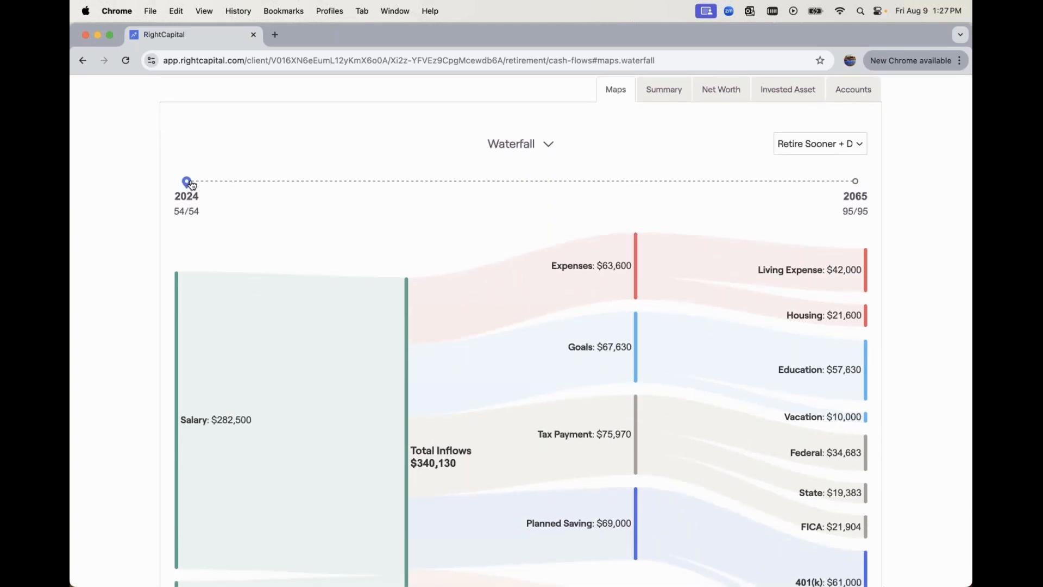
{"action": "left_click_drag", "start_coordinate": [193, 185], "coordinate": [366, 189]}
{"action": "scroll", "coordinate": [382, 287], "scroll_direction": "down", "scroll_amount": 3}
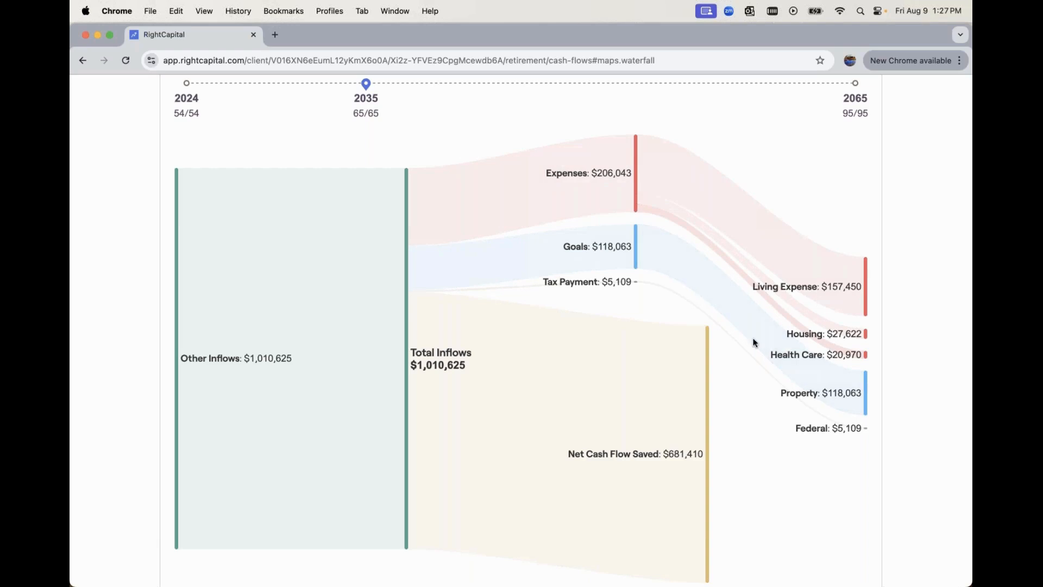
{"action": "scroll", "coordinate": [689, 396], "scroll_direction": "up", "scroll_amount": 1}
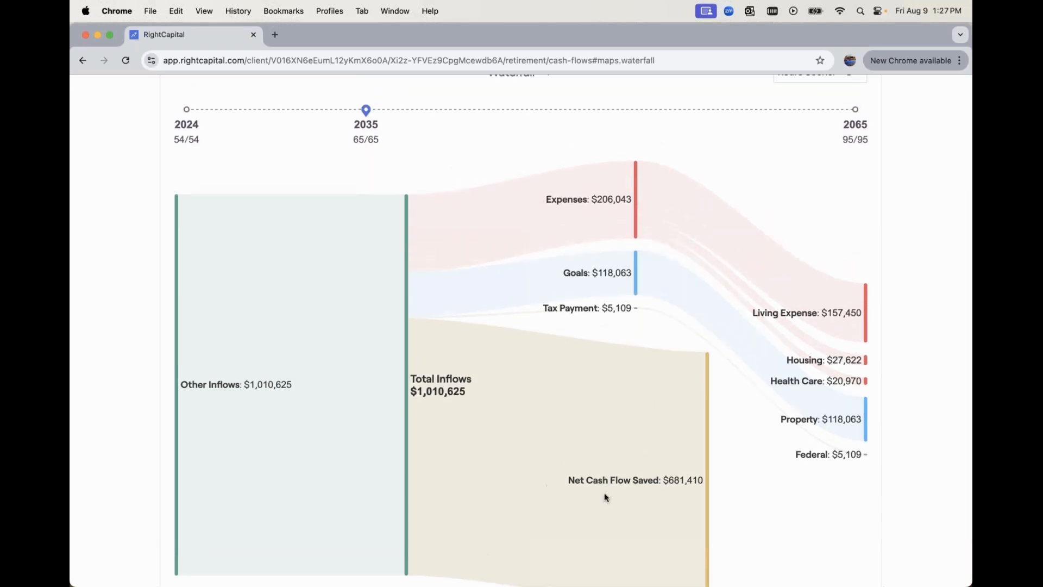
{"action": "scroll", "coordinate": [589, 331], "scroll_direction": "up", "scroll_amount": 5}
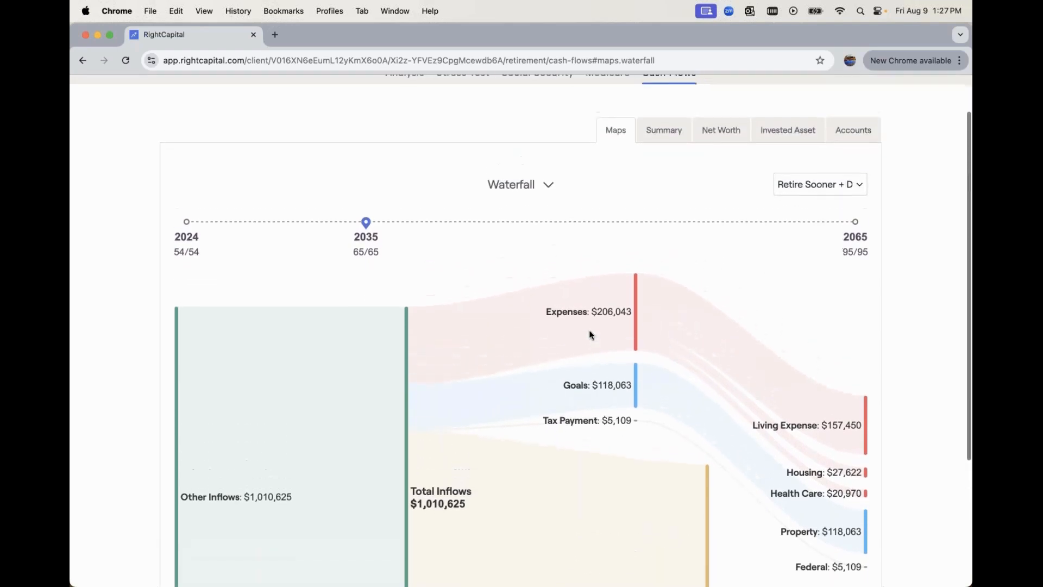
Show the 2035 cash flows as a Breakdown map and expand the Sale of Real Estate and Living Expense details.
{"action": "left_click", "coordinate": [531, 191]}
{"action": "left_click", "coordinate": [530, 213]}
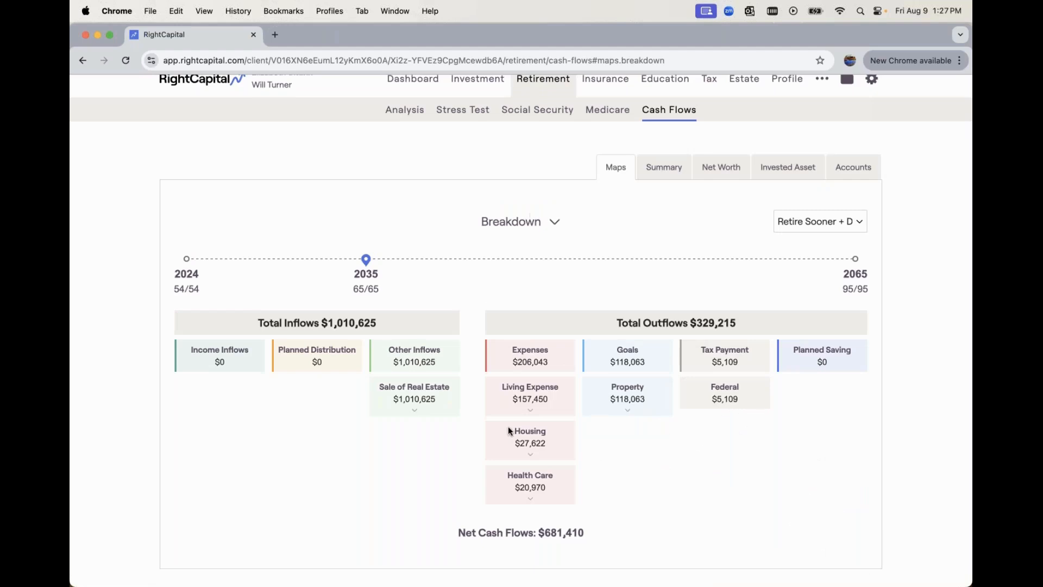
{"action": "left_click", "coordinate": [423, 410]}
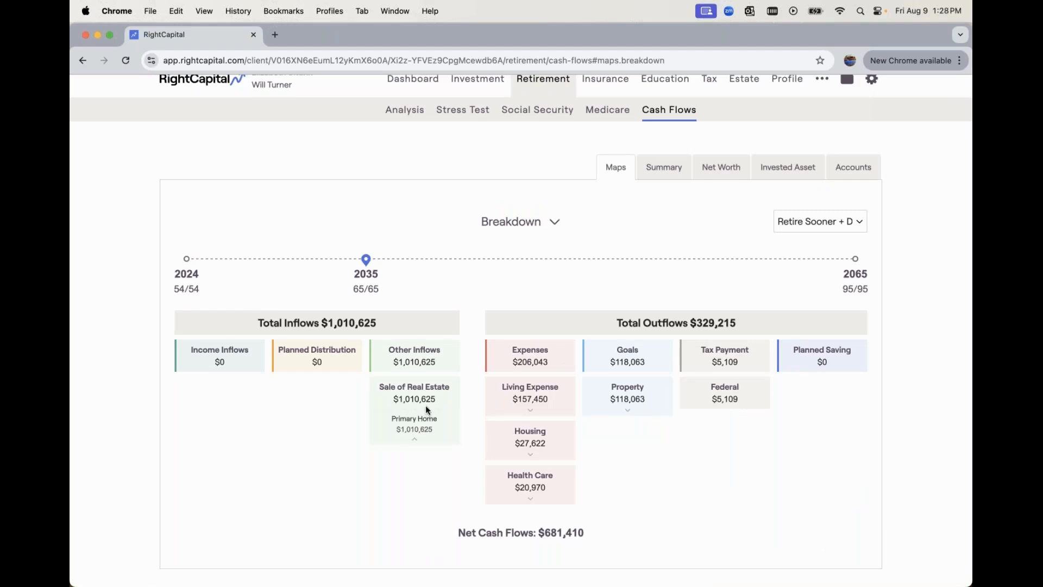
{"action": "left_click", "coordinate": [543, 416]}
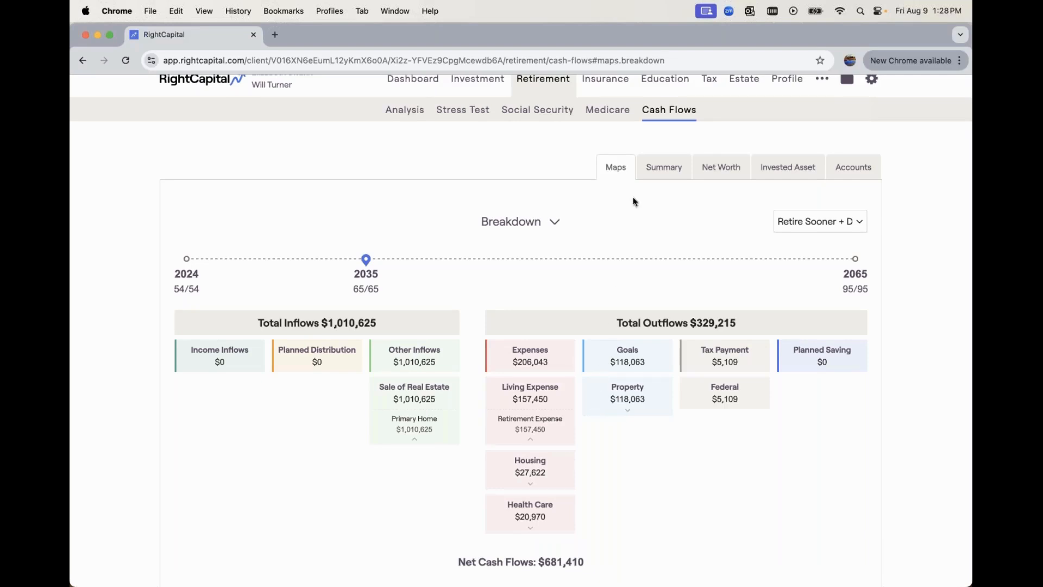
View the yearly cash flow summary, drill into Other Inflows down to Sale of Real Estate, and return to the summary.
{"action": "left_click", "coordinate": [653, 172]}
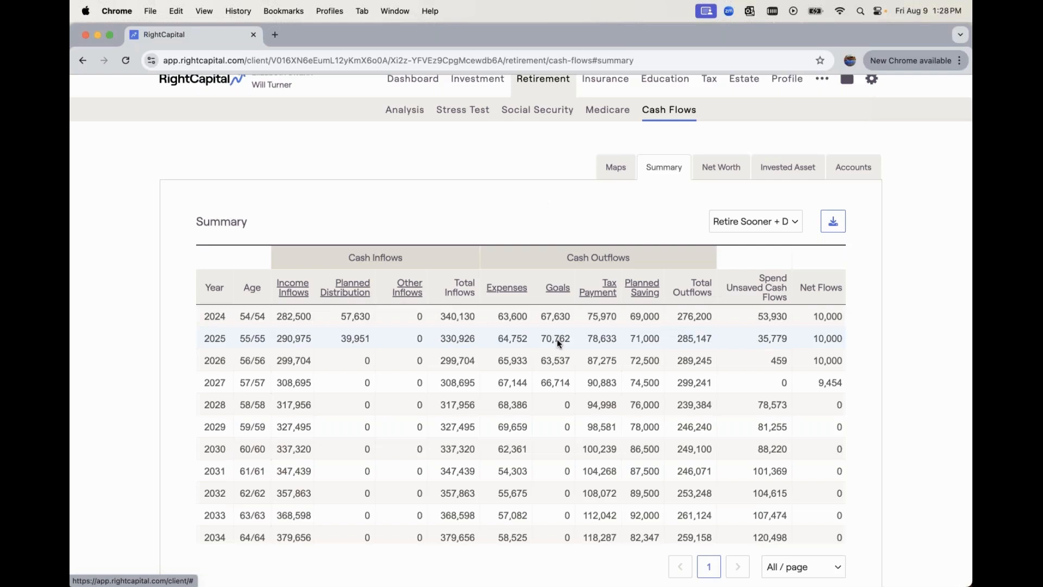
{"action": "scroll", "coordinate": [557, 342], "scroll_direction": "down", "scroll_amount": 5}
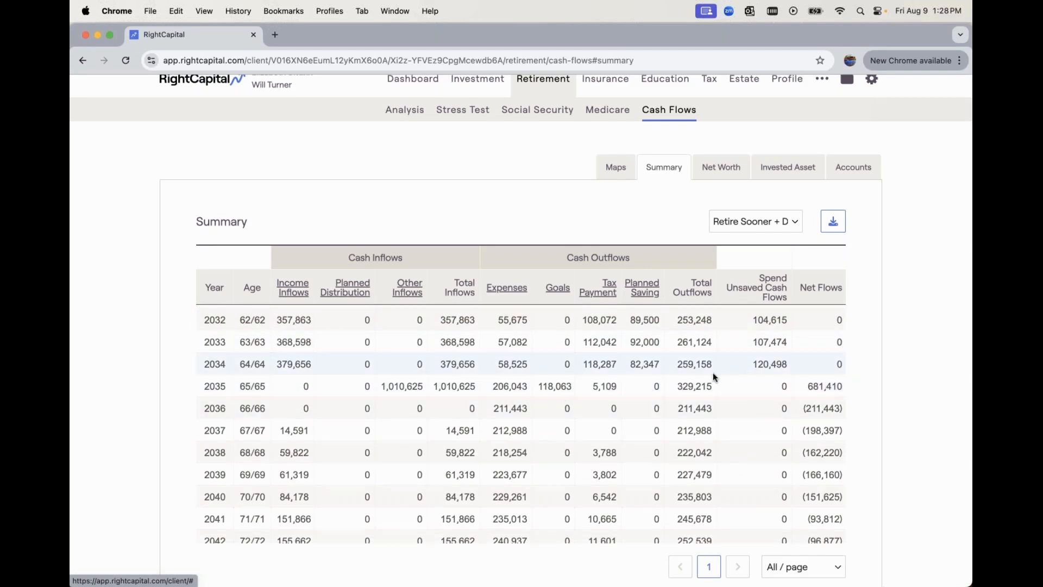
{"action": "left_click", "coordinate": [403, 293]}
{"action": "left_click", "coordinate": [314, 288]}
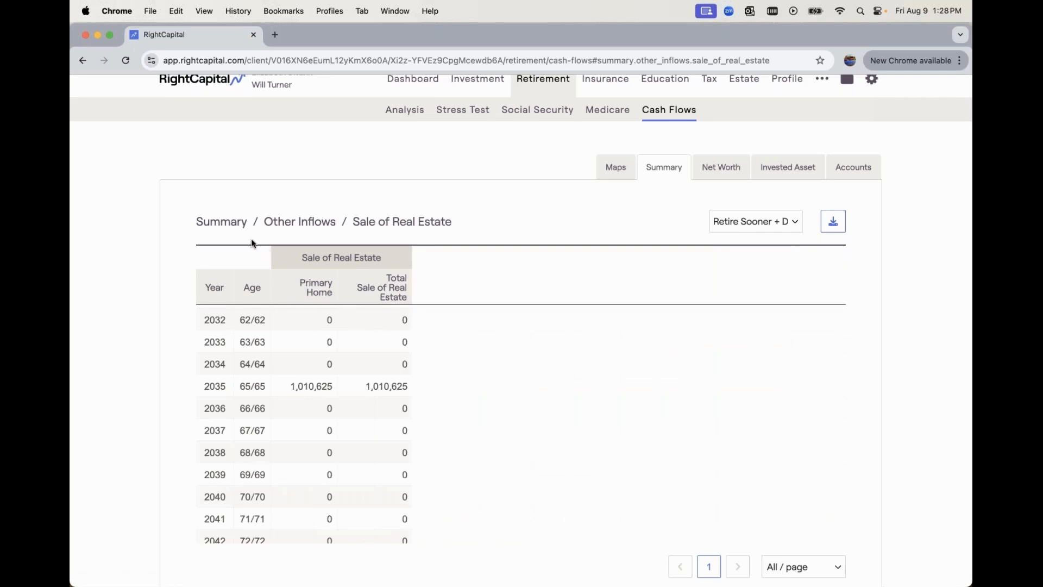
{"action": "left_click", "coordinate": [221, 222]}
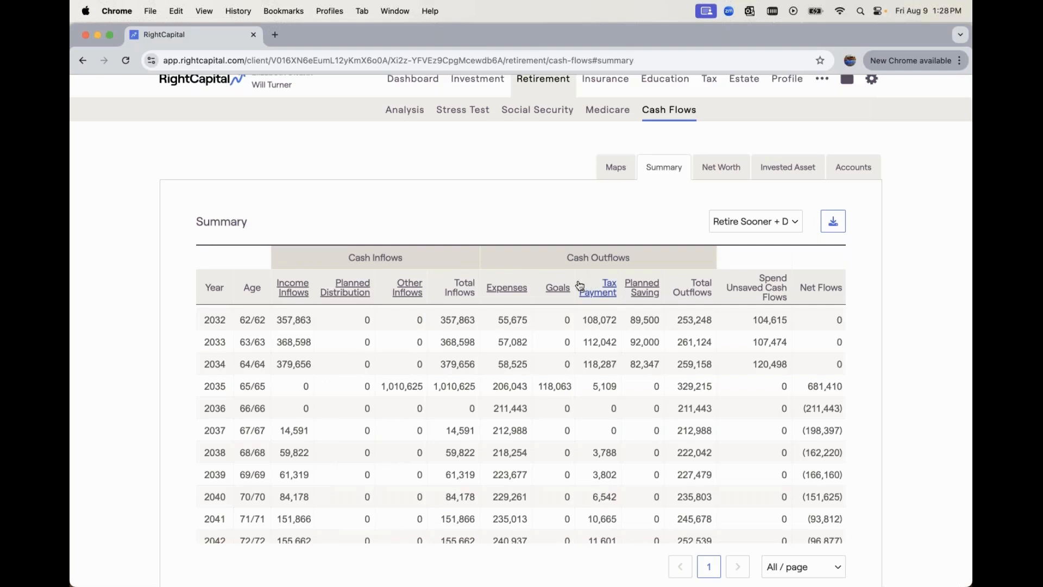
Drill into the Goals outflows down to Property to see the primary home relocation, and return to the summary.
{"action": "left_click", "coordinate": [560, 286]}
{"action": "left_click", "coordinate": [433, 287]}
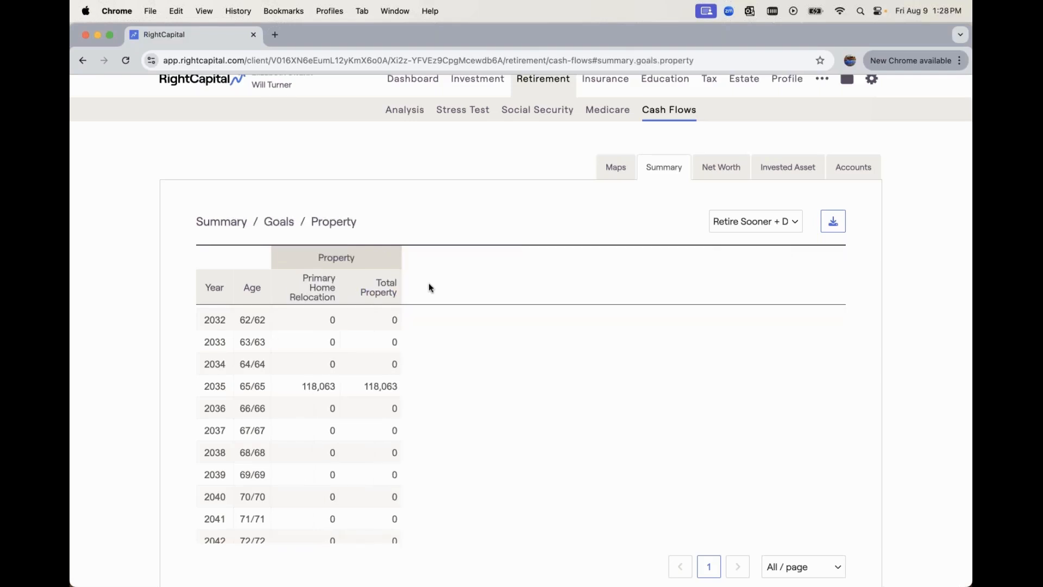
{"action": "left_click", "coordinate": [221, 222]}
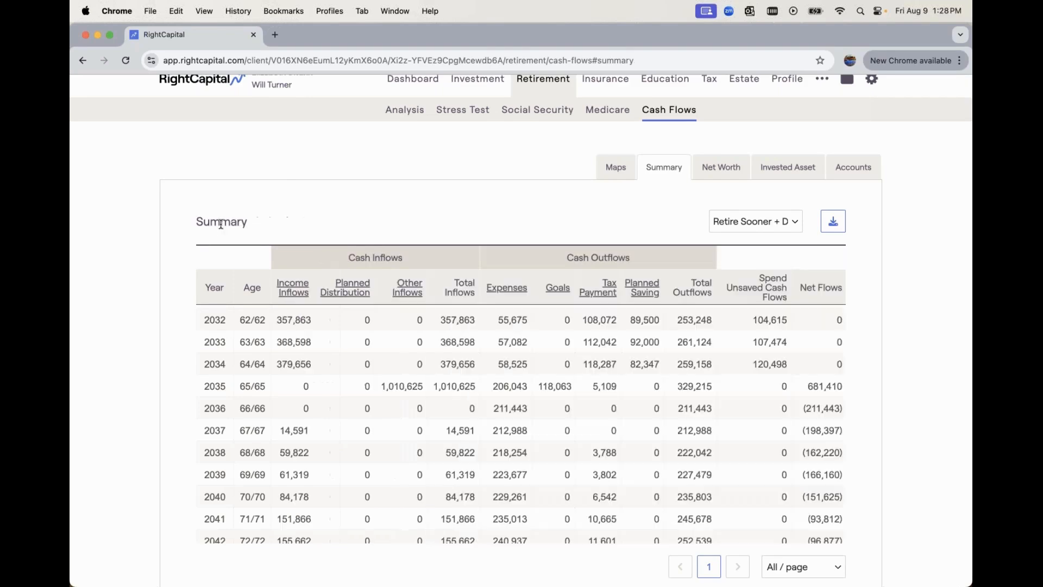
Review the Retire Sooner + Downsizing plan's net cash flows by account, including the breakdown of the Taxable accounts.
{"action": "left_click", "coordinate": [848, 169]}
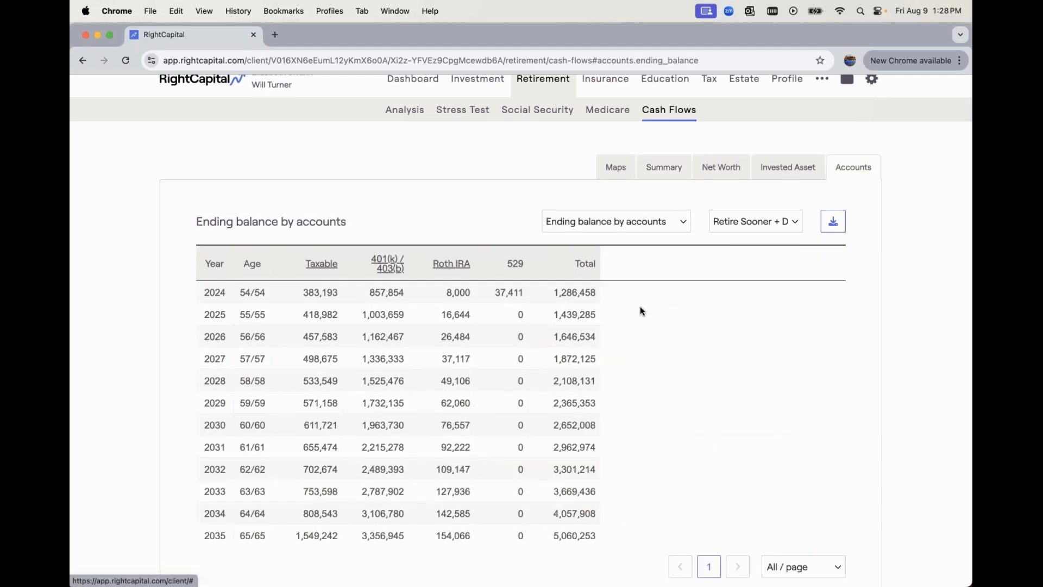
{"action": "scroll", "coordinate": [641, 309], "scroll_direction": "up", "scroll_amount": 1}
{"action": "left_click", "coordinate": [622, 245]}
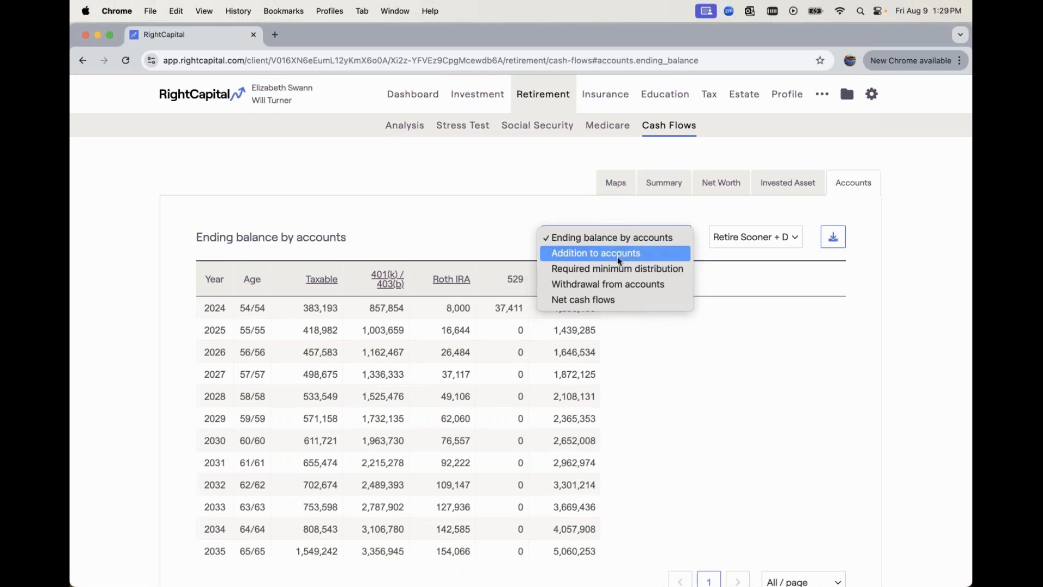
{"action": "left_click", "coordinate": [614, 299]}
{"action": "scroll", "coordinate": [589, 330], "scroll_direction": "down", "scroll_amount": 3}
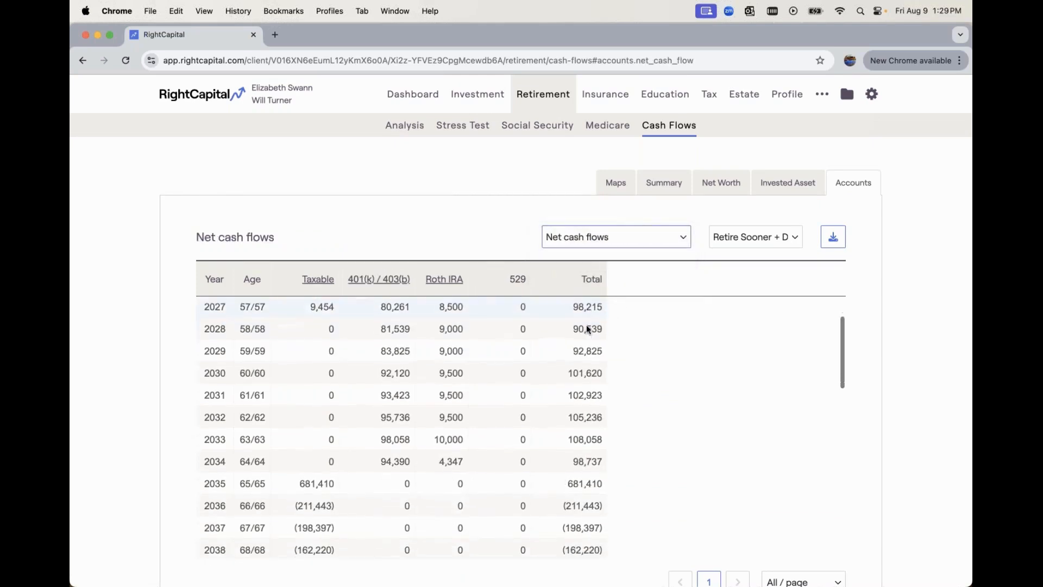
{"action": "scroll", "coordinate": [588, 329], "scroll_direction": "up", "scroll_amount": 1}
{"action": "scroll", "coordinate": [588, 329], "scroll_direction": "up", "scroll_amount": 2}
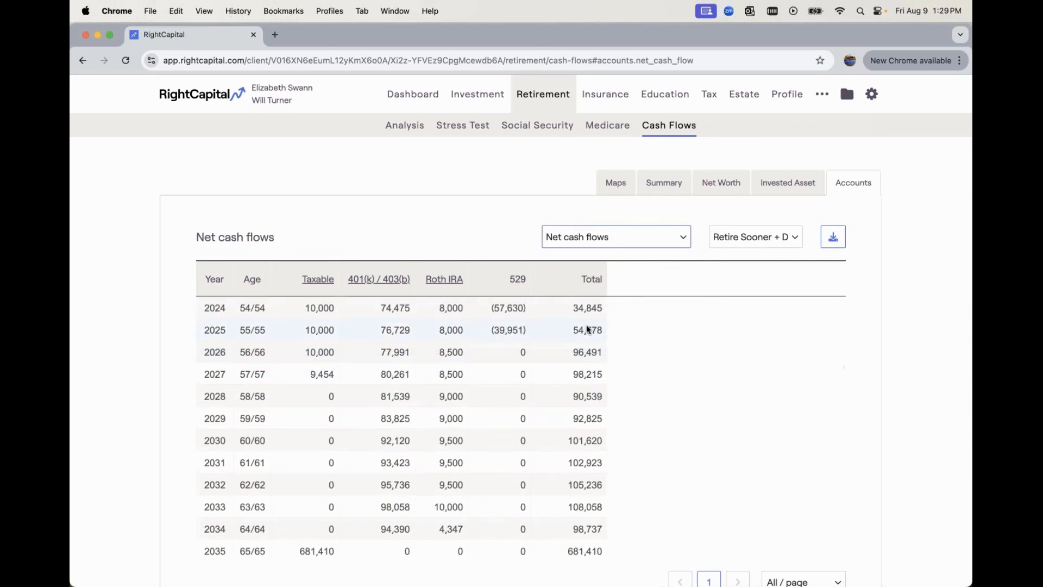
{"action": "scroll", "coordinate": [587, 330], "scroll_direction": "down", "scroll_amount": 5}
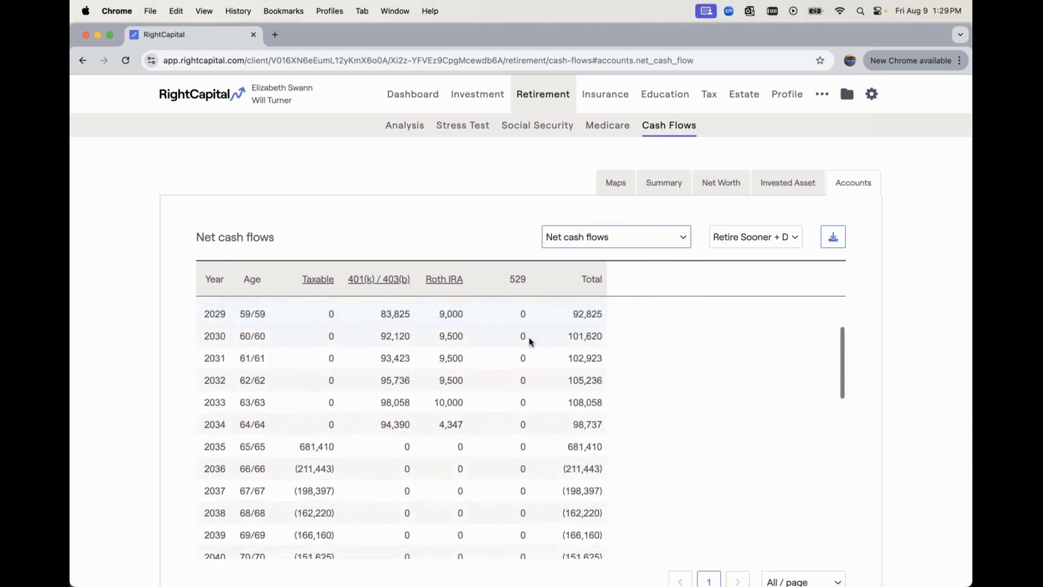
{"action": "left_click", "coordinate": [318, 290]}
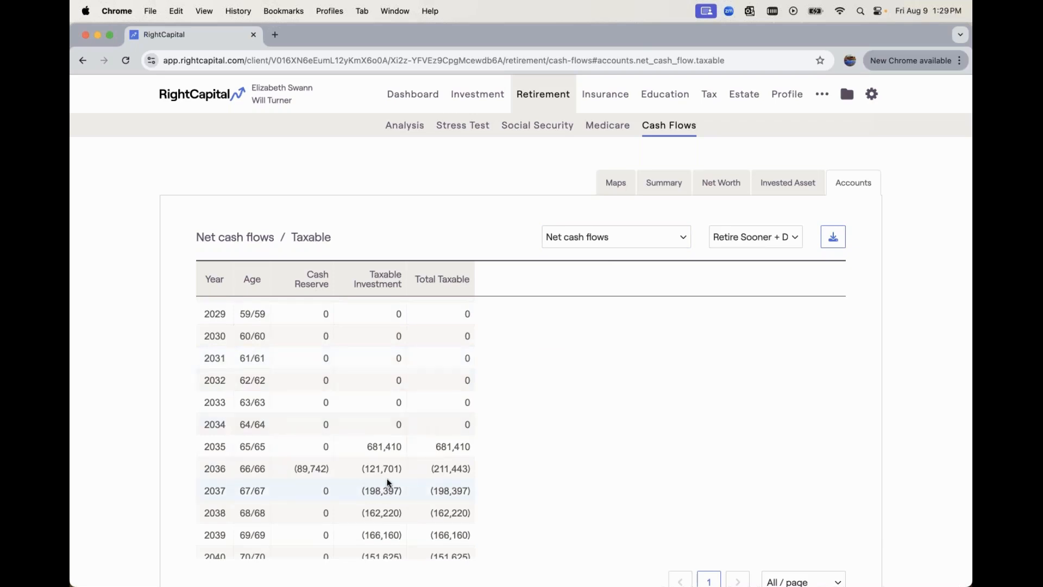
{"action": "scroll", "coordinate": [389, 482], "scroll_direction": "down", "scroll_amount": 1}
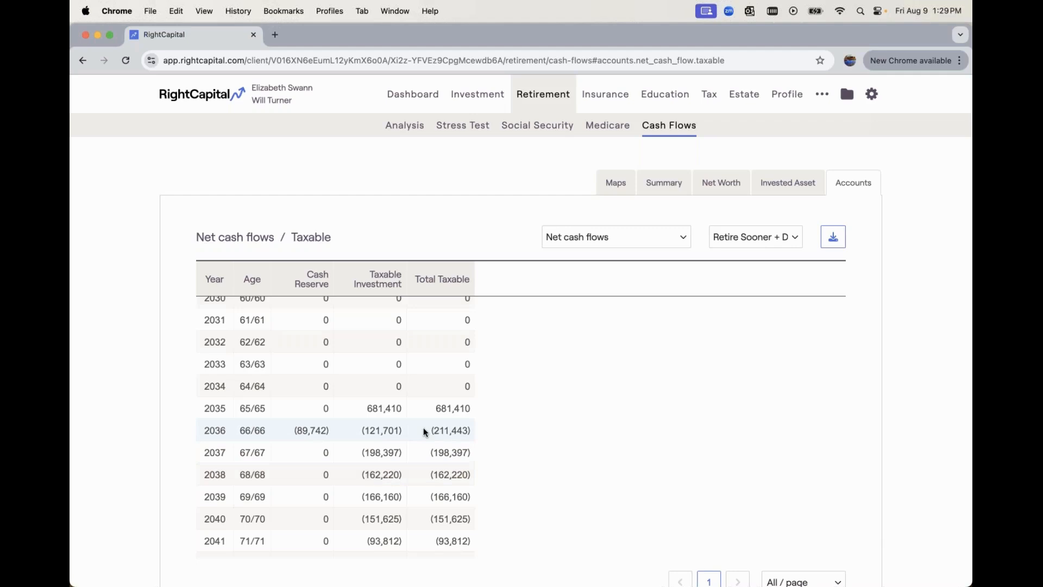
Return to the cash flow summary and check which plans it can be shown for, keeping Retire Sooner + Downsizing.
{"action": "left_click", "coordinate": [662, 187]}
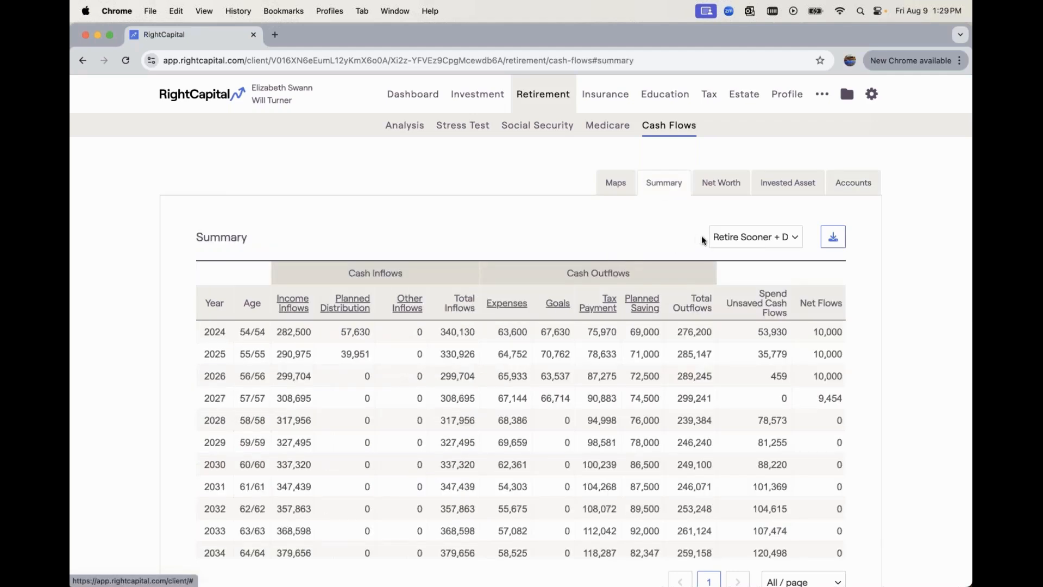
{"action": "left_click", "coordinate": [716, 239]}
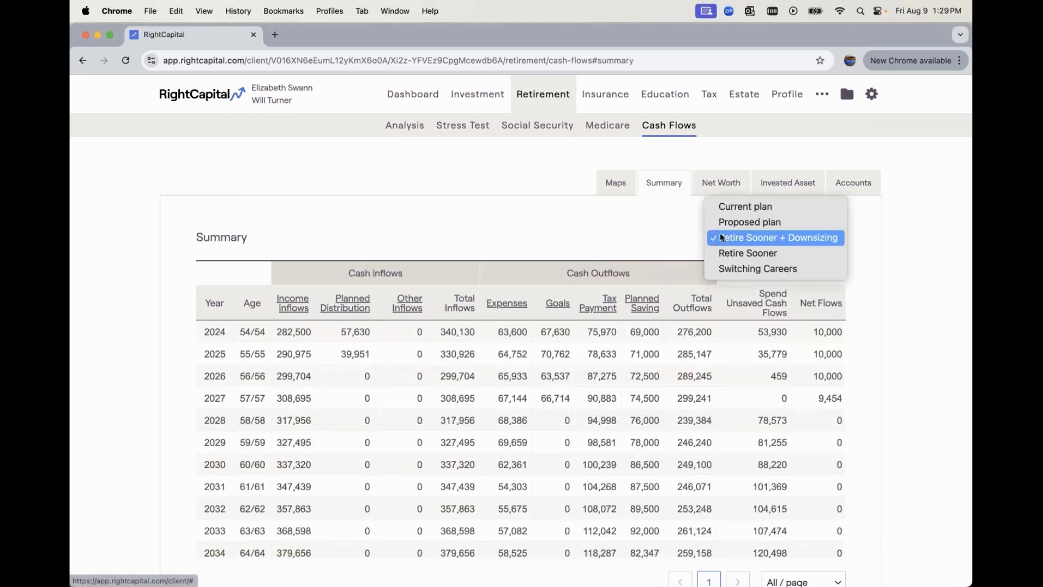
{"action": "left_click", "coordinate": [603, 219]}
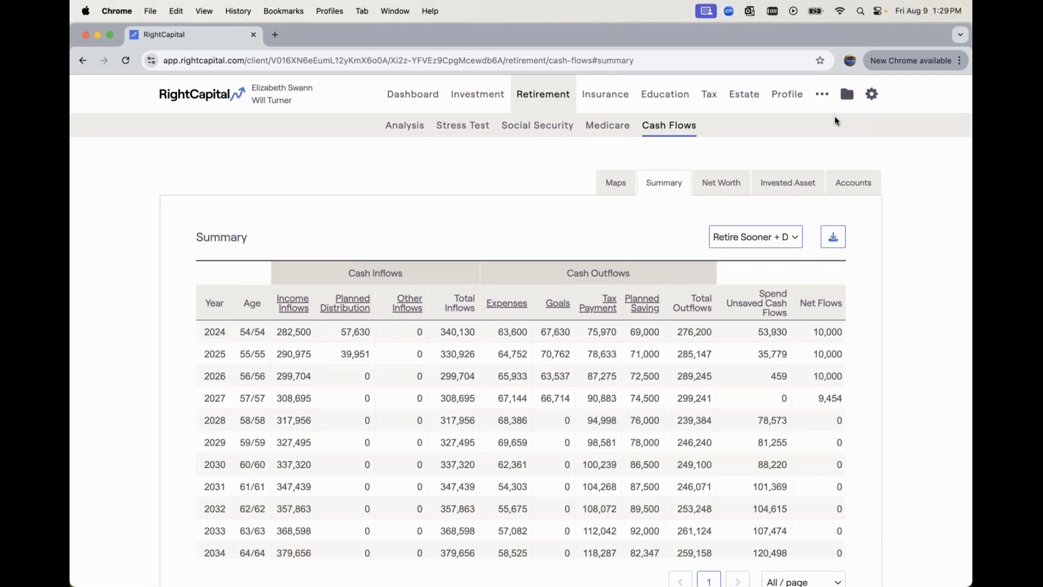
Open the client report builder and look through the report sections available for inclusion.
{"action": "left_click", "coordinate": [871, 95]}
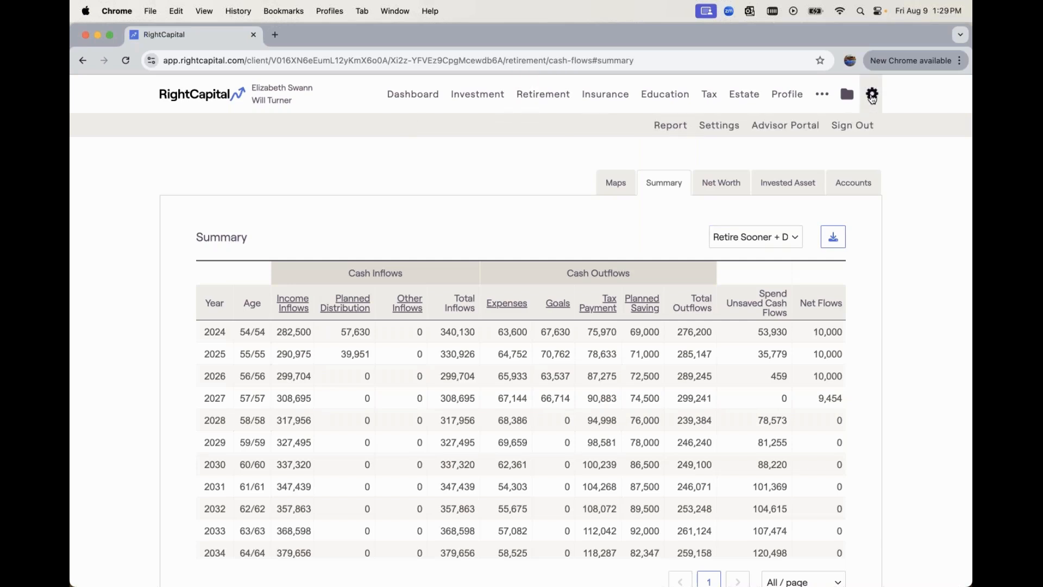
{"action": "left_click", "coordinate": [667, 127]}
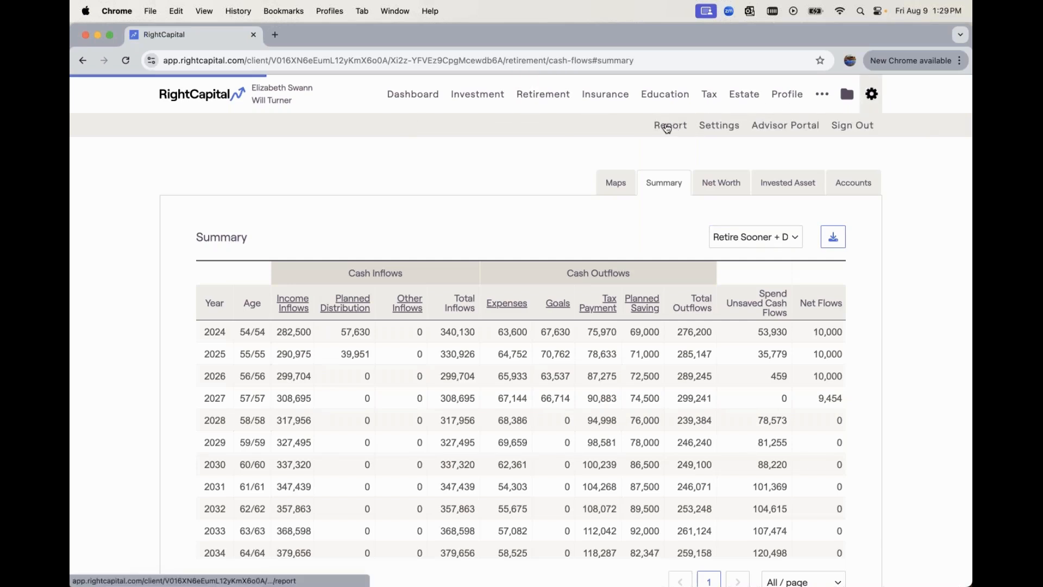
{"action": "scroll", "coordinate": [469, 212], "scroll_direction": "down", "scroll_amount": 2}
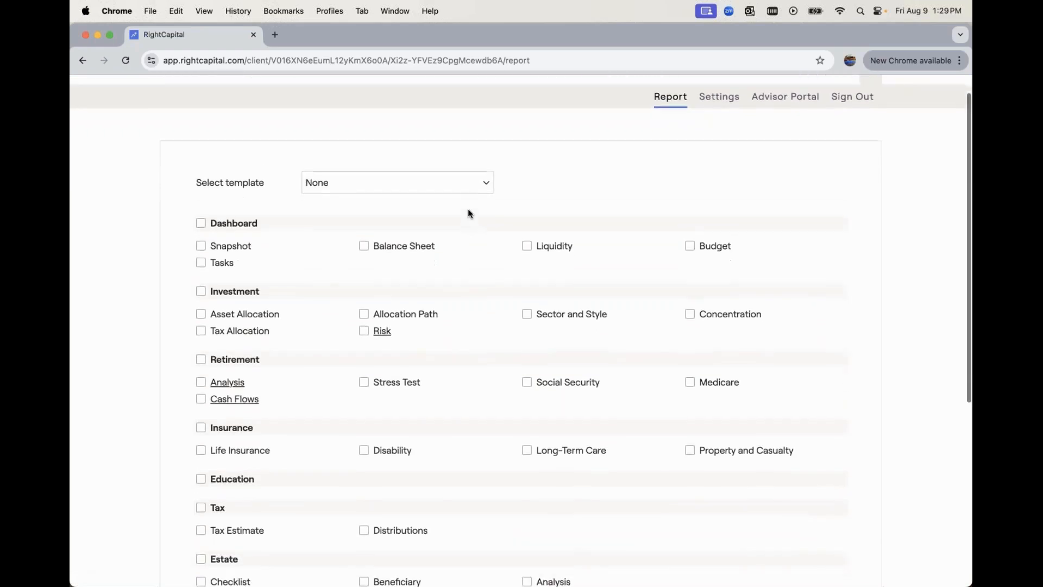
{"action": "scroll", "coordinate": [470, 214], "scroll_direction": "down", "scroll_amount": 3}
{"action": "scroll", "coordinate": [470, 214], "scroll_direction": "down", "scroll_amount": 4}
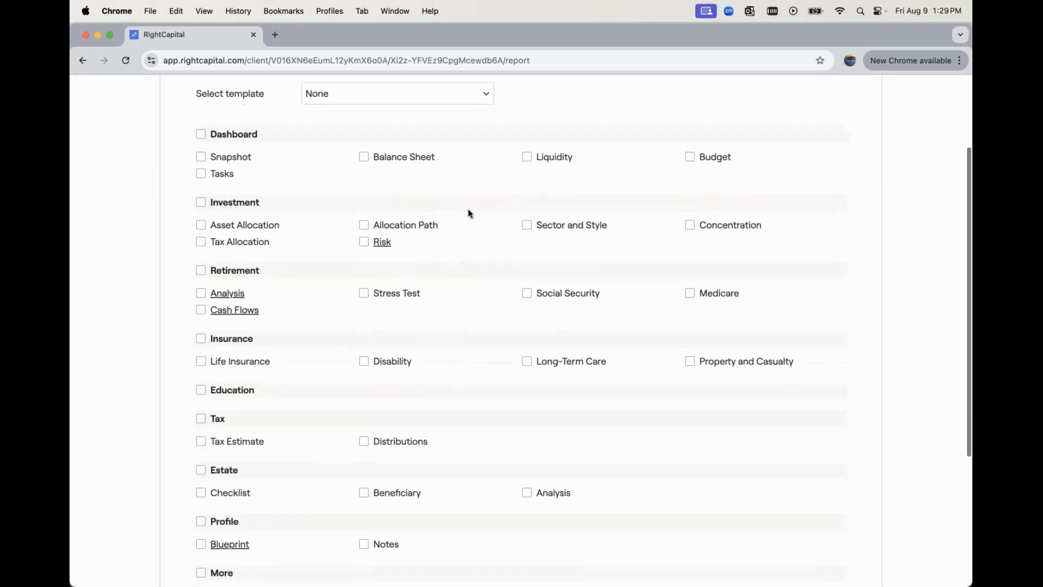
Include the Retirement Analysis, Retirement Cash Flows and Profile Blueprint sections in the client report.
{"action": "scroll", "coordinate": [468, 213], "scroll_direction": "down", "scroll_amount": 2}
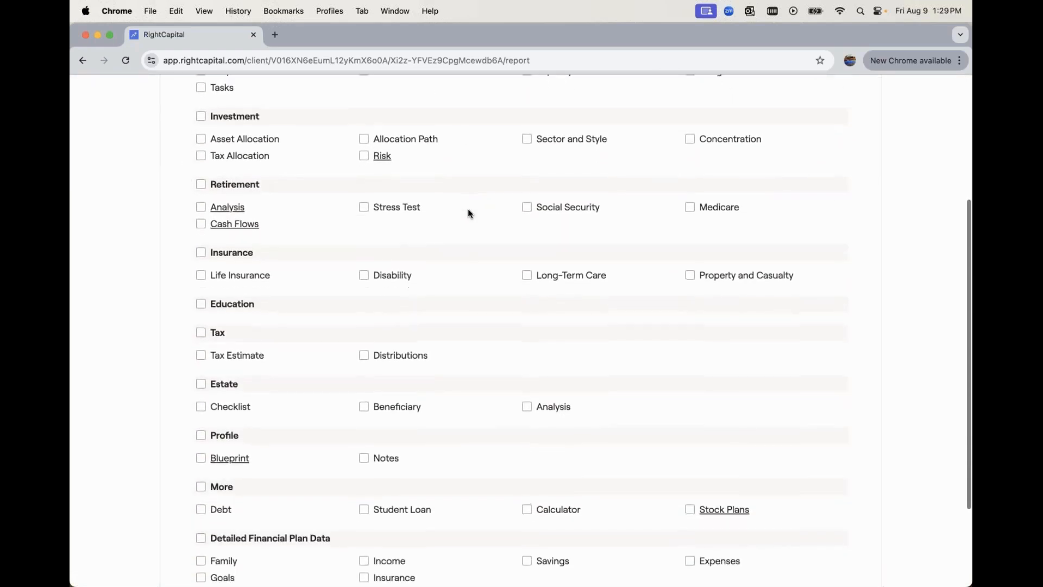
{"action": "left_click", "coordinate": [201, 207]}
{"action": "left_click", "coordinate": [201, 224]}
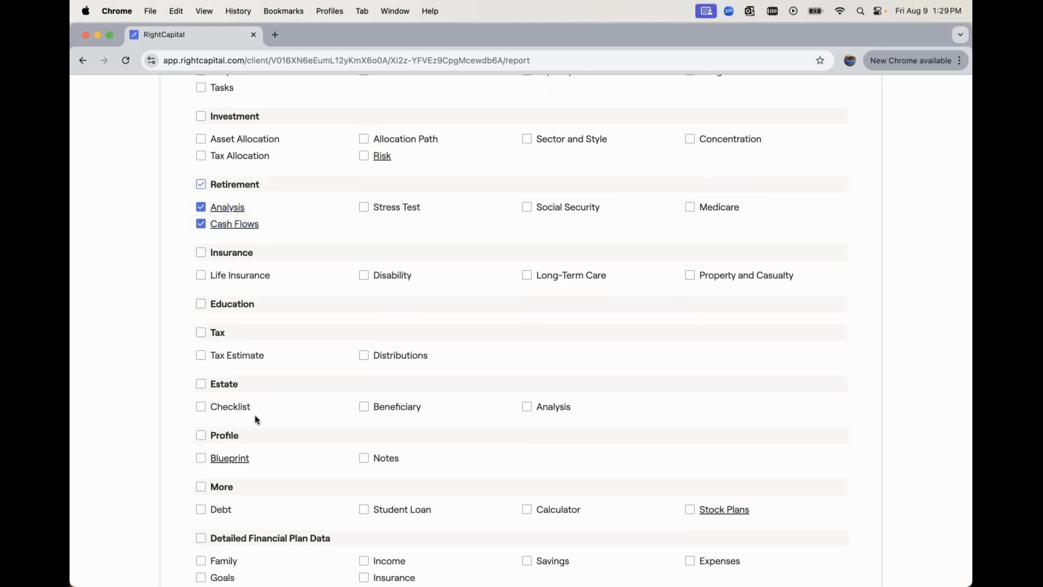
{"action": "left_click", "coordinate": [202, 459]}
Limit the Retirement Analysis pages to Probability, Action items and Current year savings, excluding Confidence, Retirement details and the other savings sections.
{"action": "scroll", "coordinate": [284, 347], "scroll_direction": "up", "scroll_amount": 2}
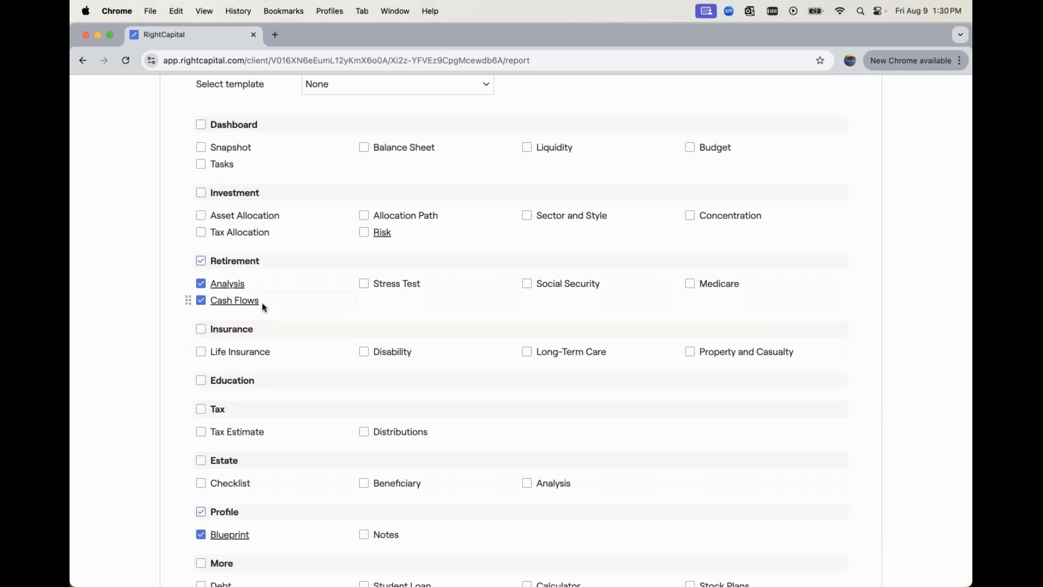
{"action": "left_click", "coordinate": [228, 285]}
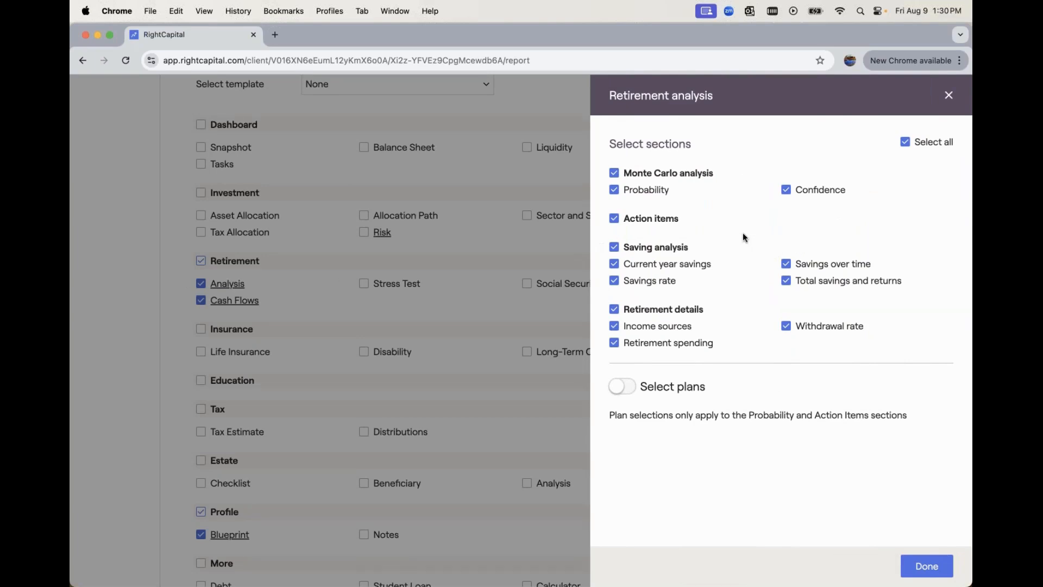
{"action": "left_click", "coordinate": [813, 194]}
{"action": "left_click", "coordinate": [663, 314]}
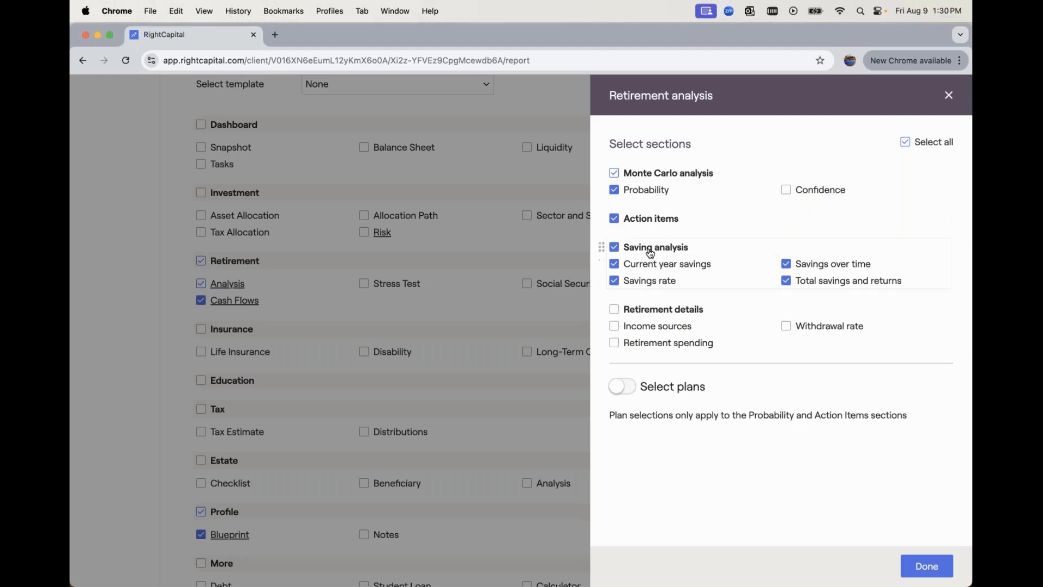
{"action": "left_click", "coordinate": [652, 251]}
{"action": "left_click", "coordinate": [652, 264]}
Enable plan selection for the Retirement Analysis and include Current, Proposed, Retire Sooner + Downsizing, Retire Sooner and Switching Careers.
{"action": "left_click", "coordinate": [619, 389]}
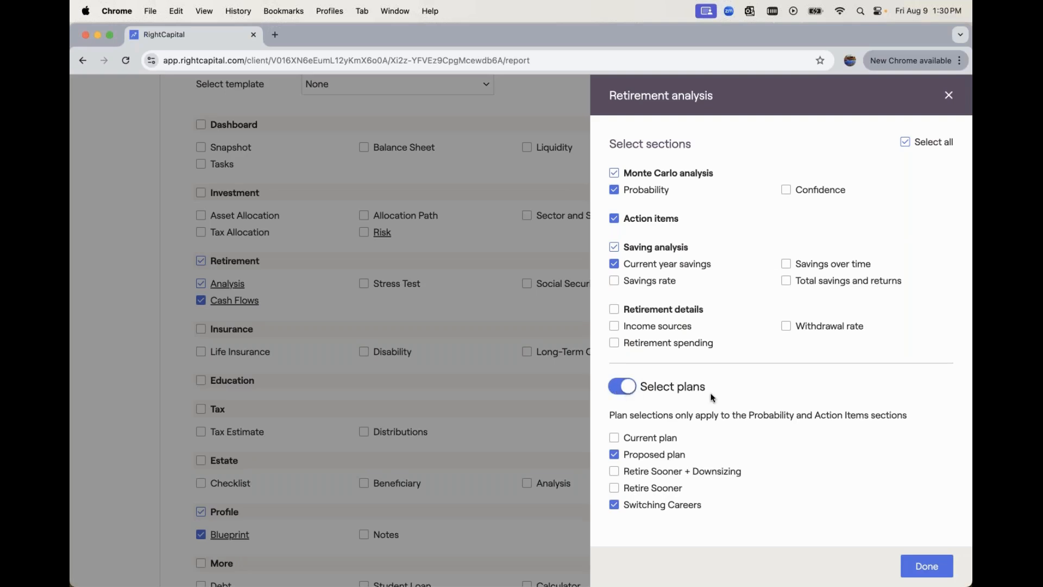
{"action": "left_click", "coordinate": [648, 438]}
{"action": "left_click", "coordinate": [649, 472]}
{"action": "left_click", "coordinate": [651, 491]}
{"action": "left_click", "coordinate": [651, 491]}
{"action": "left_click", "coordinate": [646, 455]}
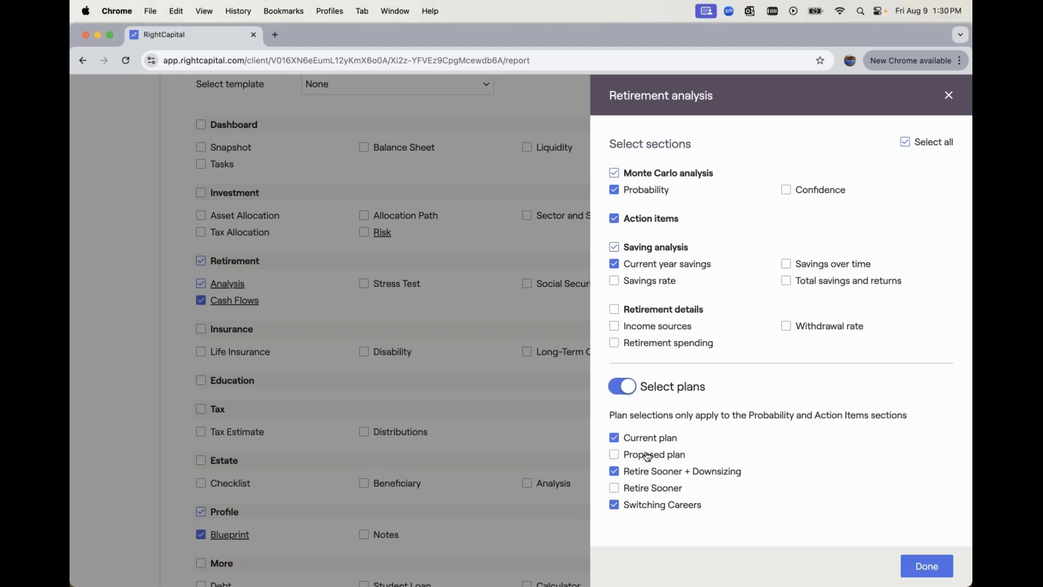
{"action": "left_click", "coordinate": [659, 489]}
{"action": "left_click", "coordinate": [657, 455]}
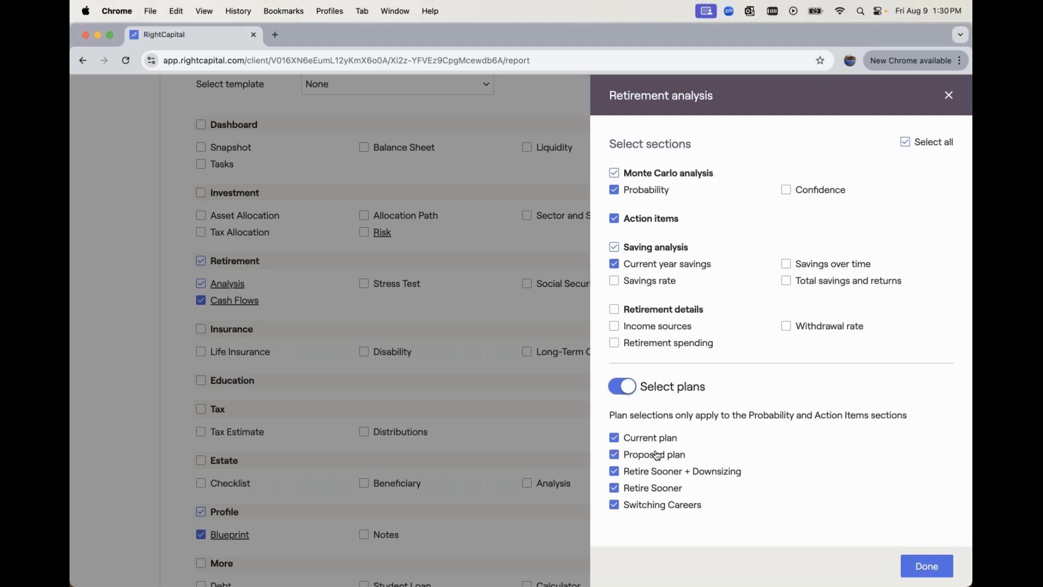
{"action": "left_click", "coordinate": [910, 566]}
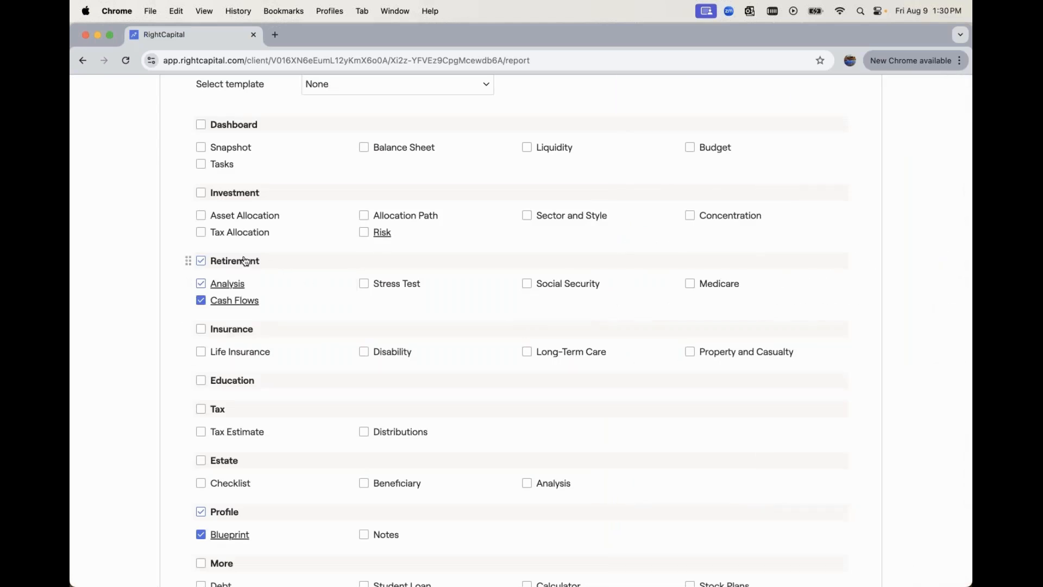
Exclude Net Worth, Invested Asset and Options from the Cash Flows pages, keeping only Ending balance by accounts and Net cash flows under Accounts.
{"action": "left_click", "coordinate": [244, 305]}
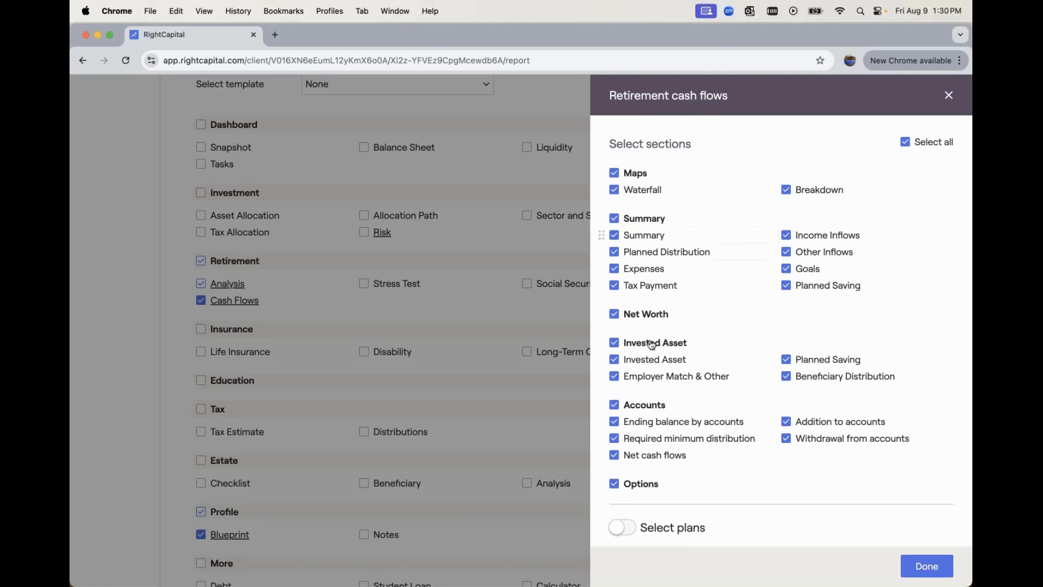
{"action": "left_click", "coordinate": [654, 314]}
{"action": "left_click", "coordinate": [656, 342]}
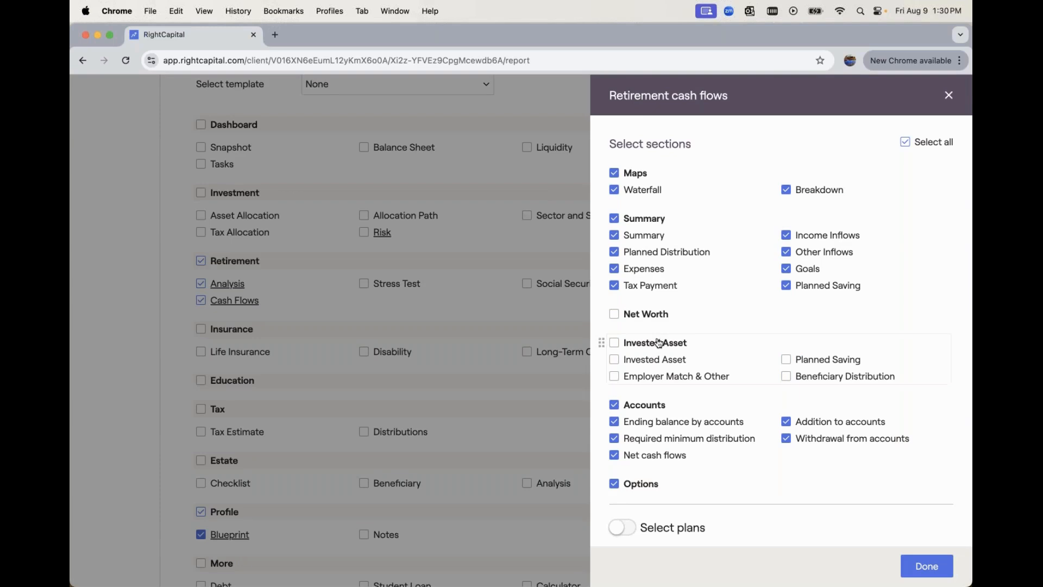
{"action": "left_click", "coordinate": [643, 407]}
{"action": "left_click", "coordinate": [651, 424]}
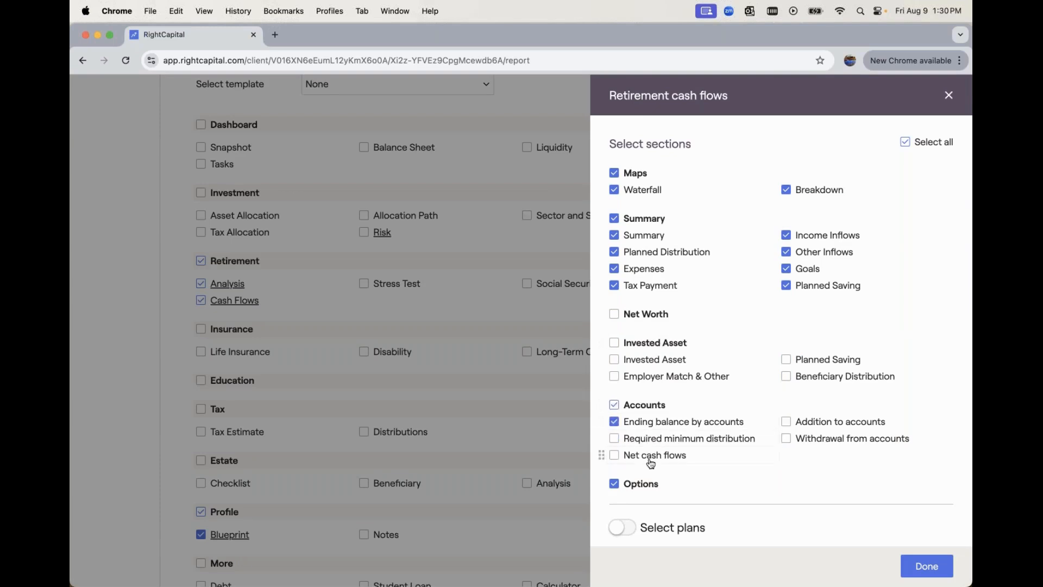
{"action": "left_click", "coordinate": [651, 461]}
{"action": "left_click", "coordinate": [624, 485]}
Enable plan selection for the Cash Flows pages and include the Current plan alongside Retire Sooner + Downsizing.
{"action": "scroll", "coordinate": [631, 486], "scroll_direction": "down", "scroll_amount": 2}
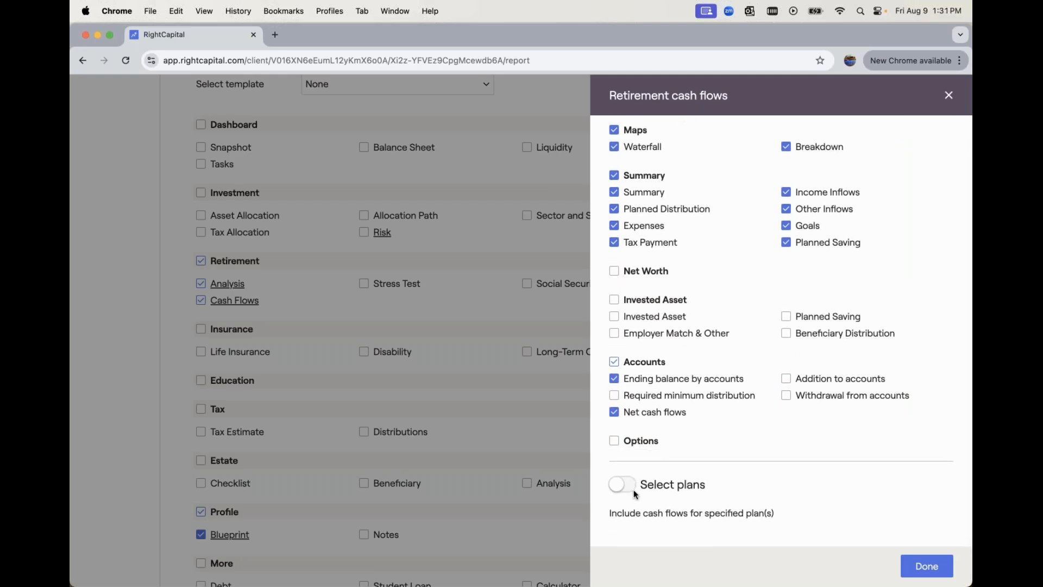
{"action": "left_click", "coordinate": [620, 486]}
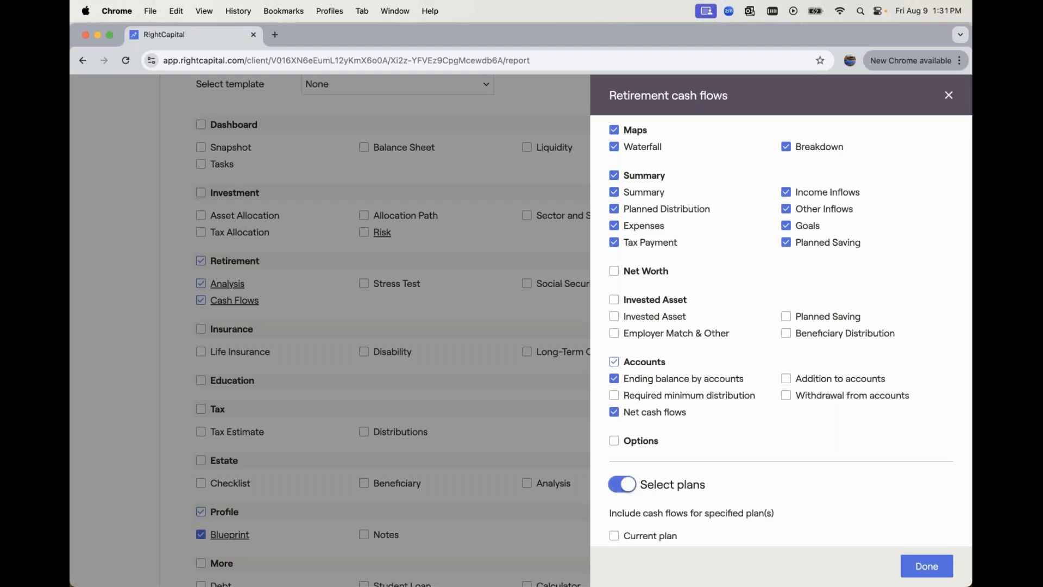
{"action": "scroll", "coordinate": [665, 467], "scroll_direction": "down", "scroll_amount": 4}
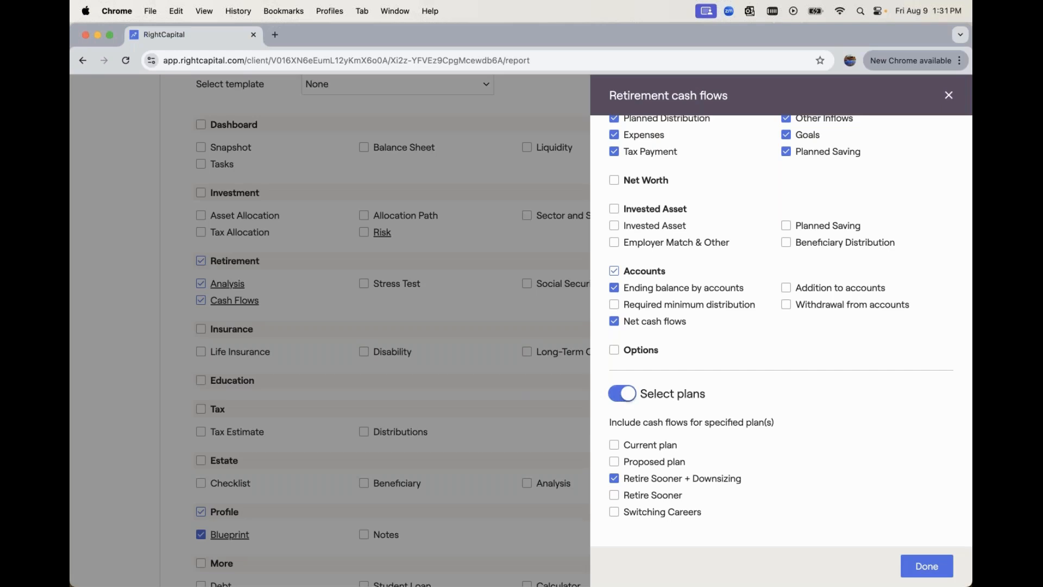
{"action": "left_click", "coordinate": [629, 446]}
{"action": "left_click", "coordinate": [917, 567]}
Check the Profile Blueprint's included sections, keep them all, and look back over the report selections.
{"action": "scroll", "coordinate": [311, 443], "scroll_direction": "down", "scroll_amount": 5}
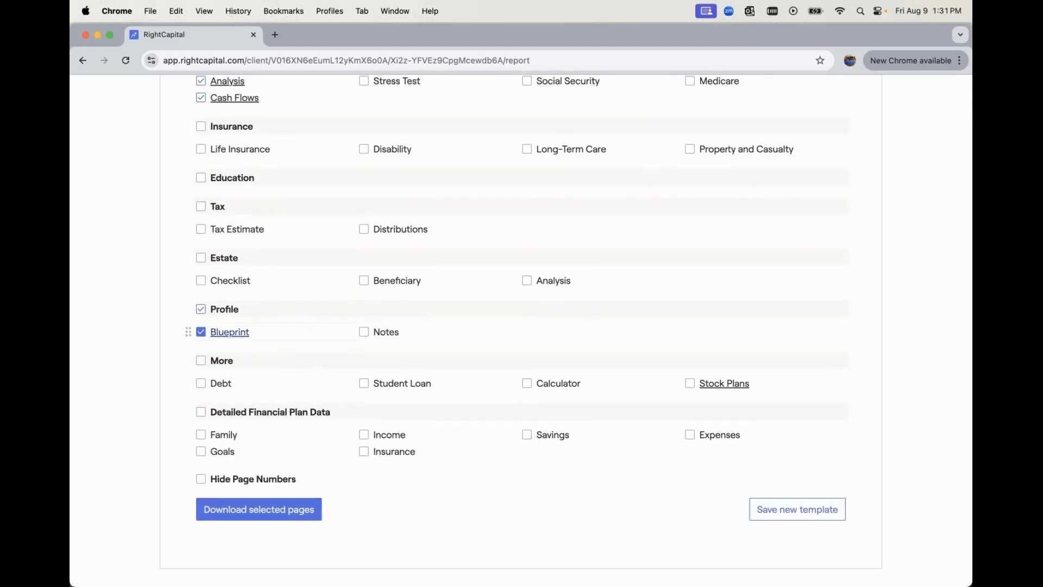
{"action": "left_click", "coordinate": [230, 332]}
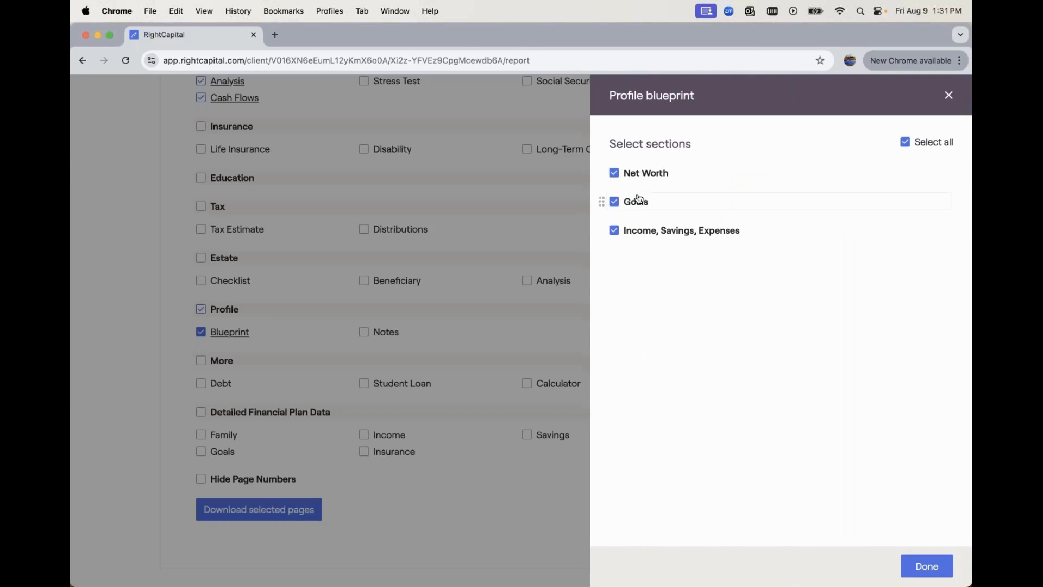
{"action": "left_click", "coordinate": [929, 565]}
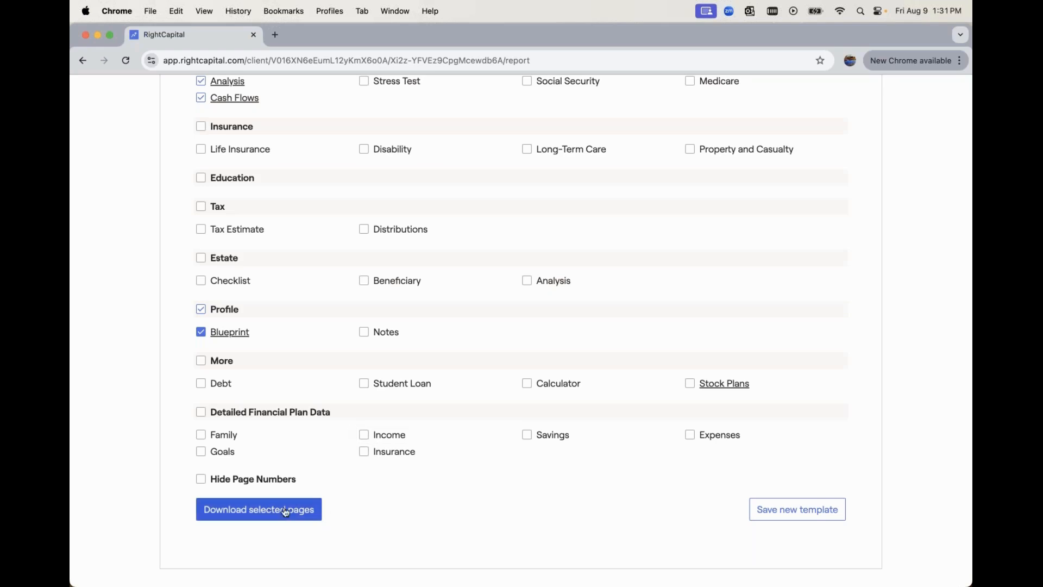
{"action": "scroll", "coordinate": [326, 384], "scroll_direction": "up", "scroll_amount": 5}
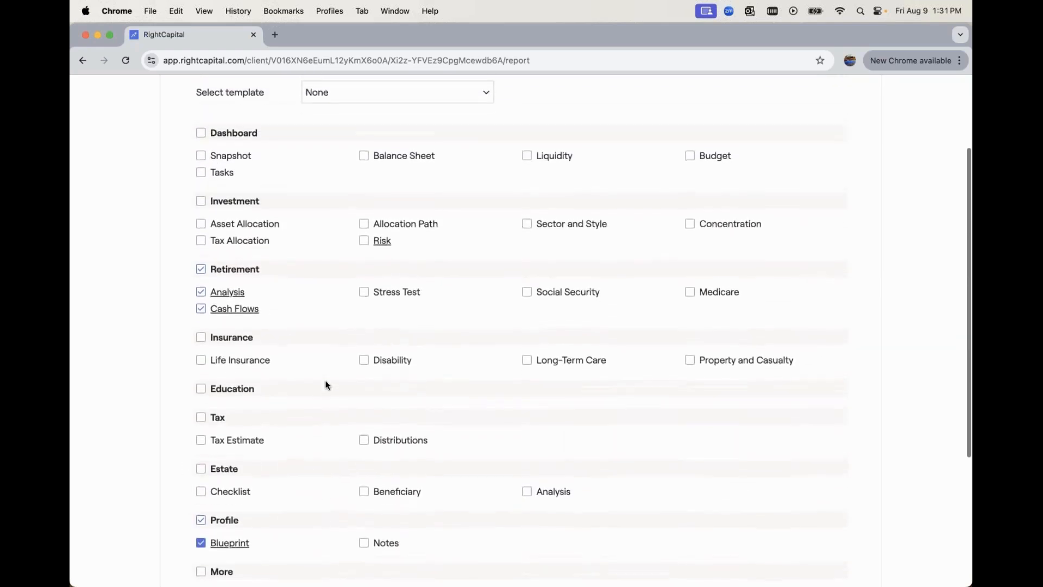